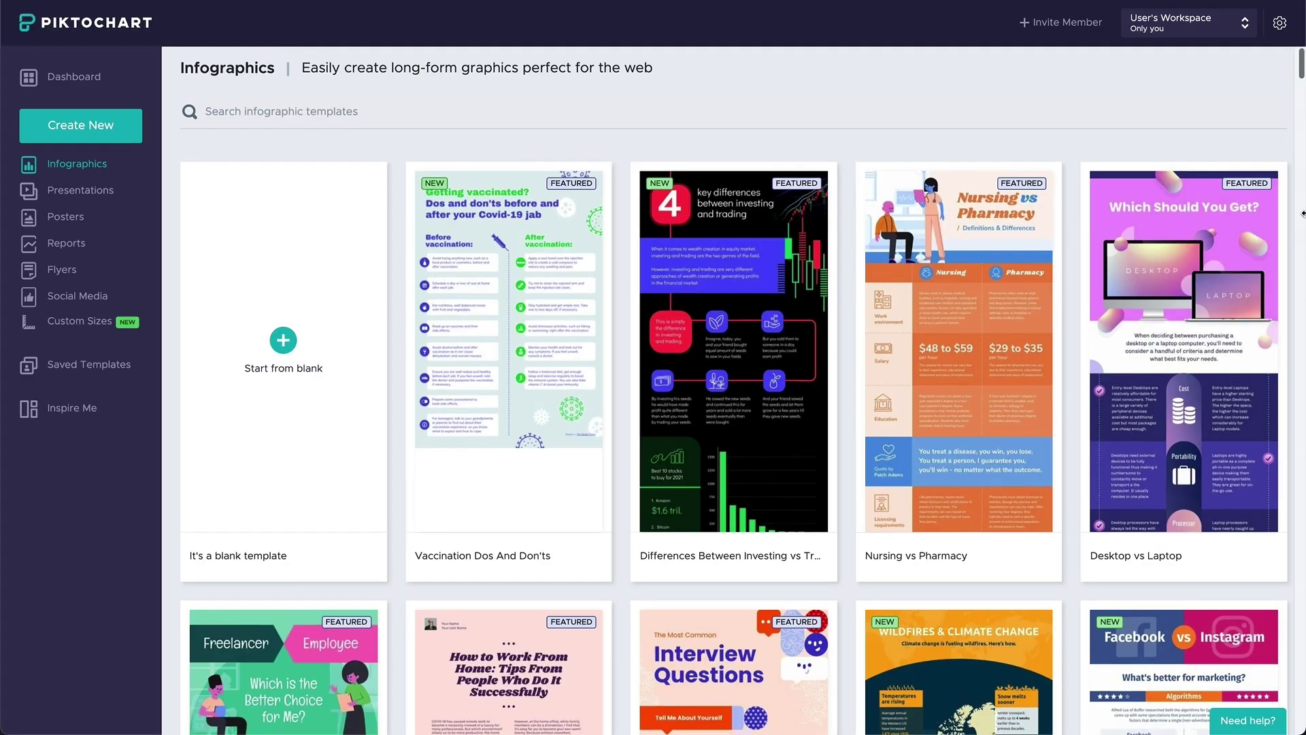
Scroll through Piktochart's Infographics, Presentations, Reports and Social Media template galleries
{"action": "scroll", "coordinate": [1303, 214], "scroll_direction": "down", "scroll_amount": 20}
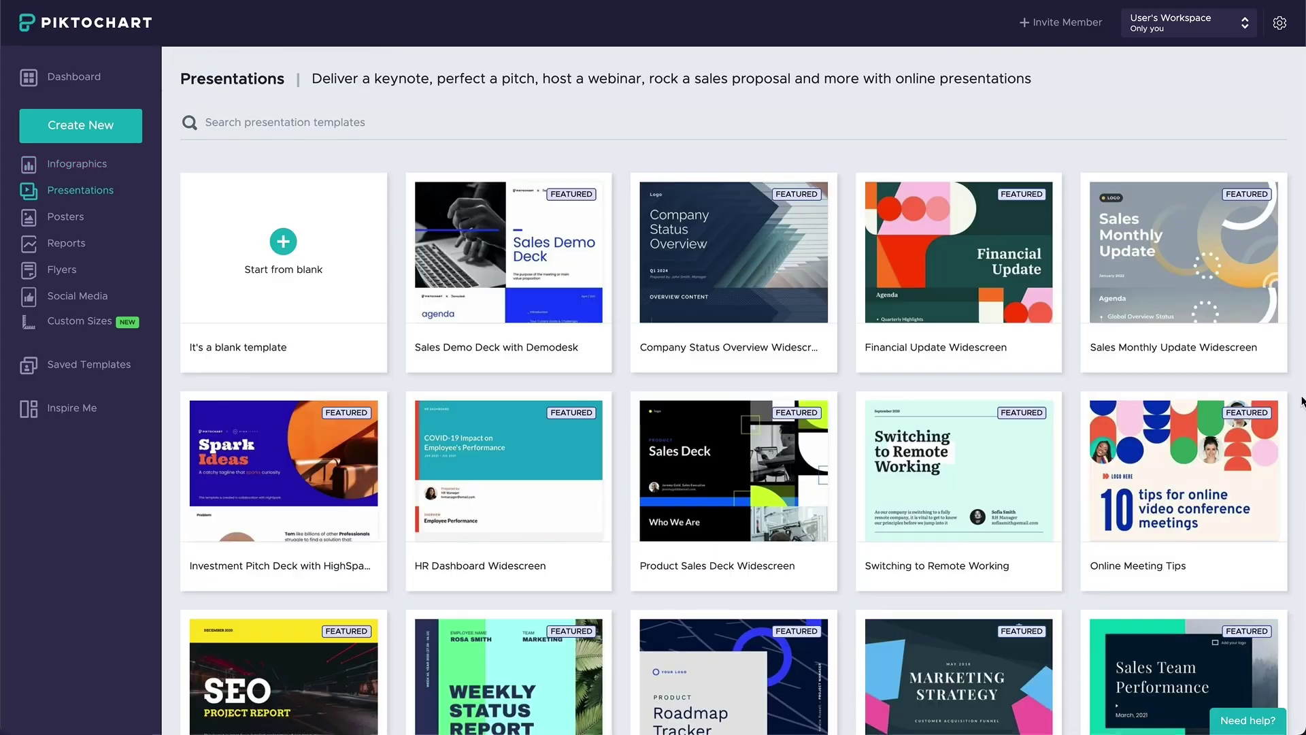
{"action": "scroll", "coordinate": [1301, 253], "scroll_direction": "down", "scroll_amount": 15}
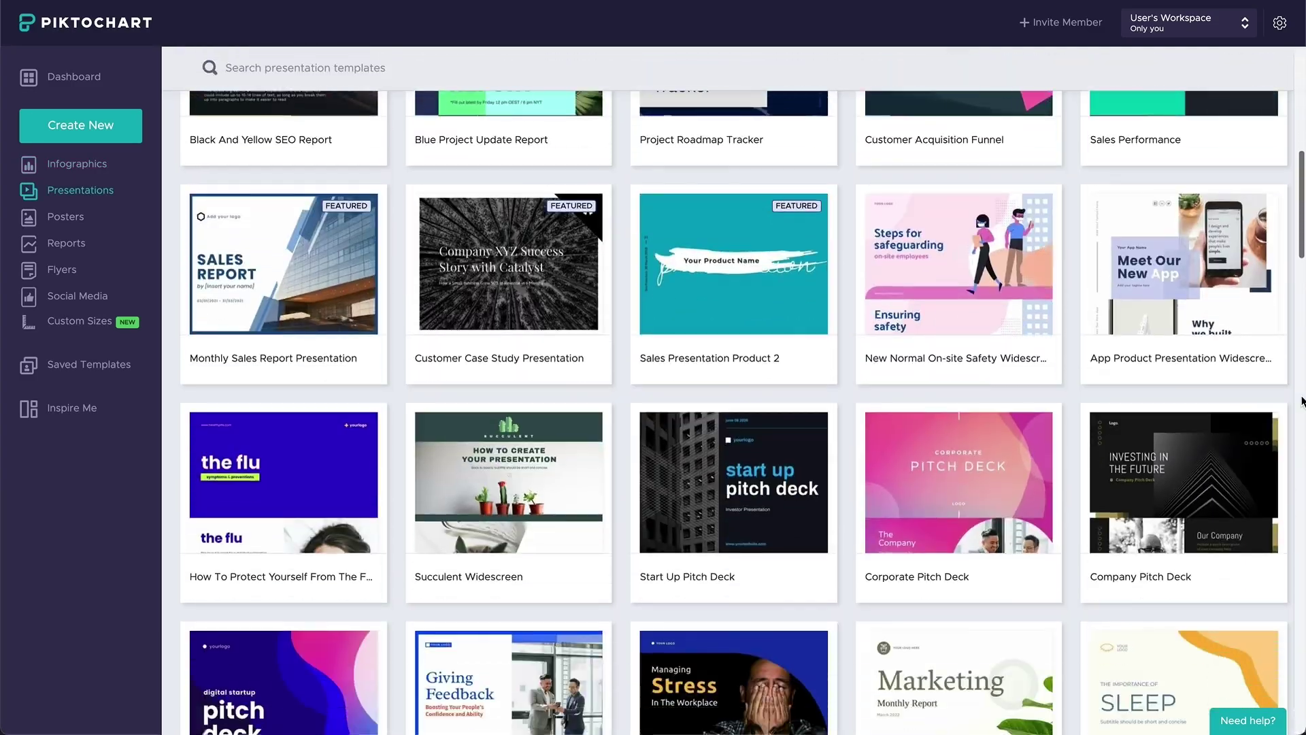
{"action": "scroll", "coordinate": [1303, 401], "scroll_direction": "down", "scroll_amount": 10}
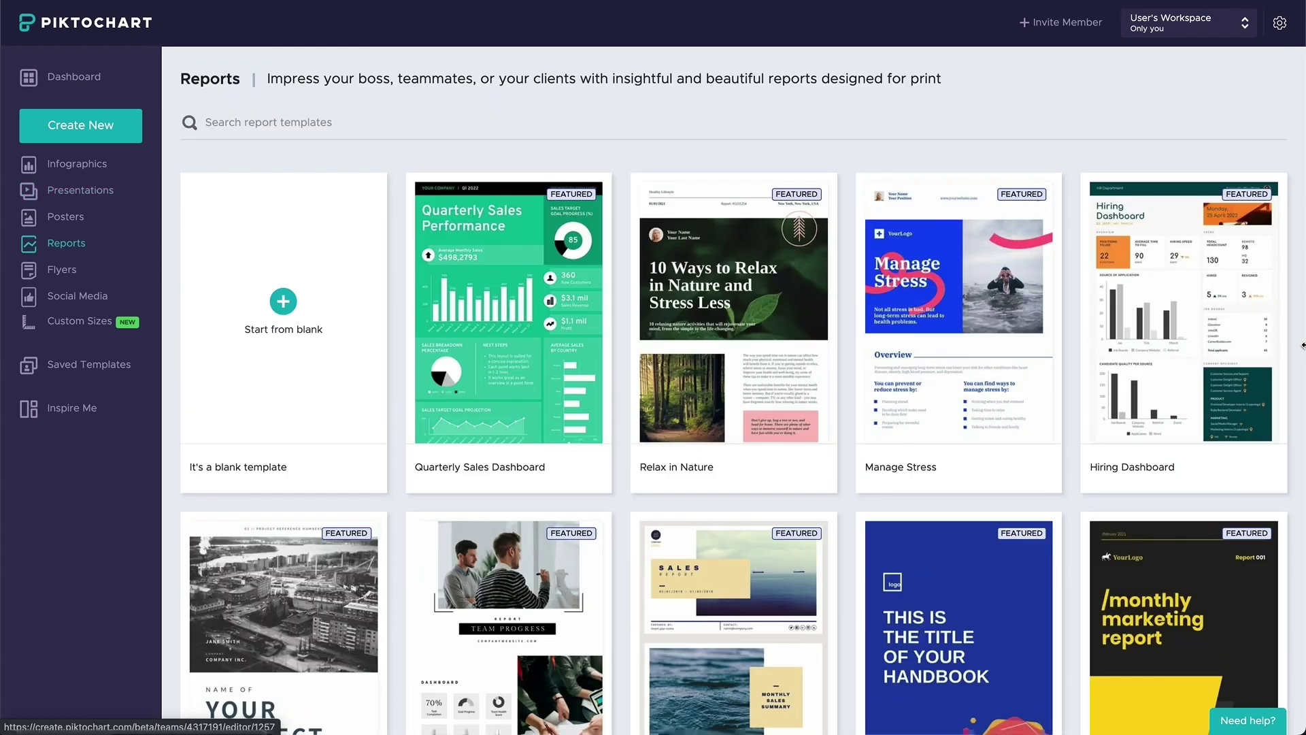
{"action": "scroll", "coordinate": [1303, 346], "scroll_direction": "down", "scroll_amount": 3}
{"action": "scroll", "coordinate": [1303, 345], "scroll_direction": "down", "scroll_amount": 15}
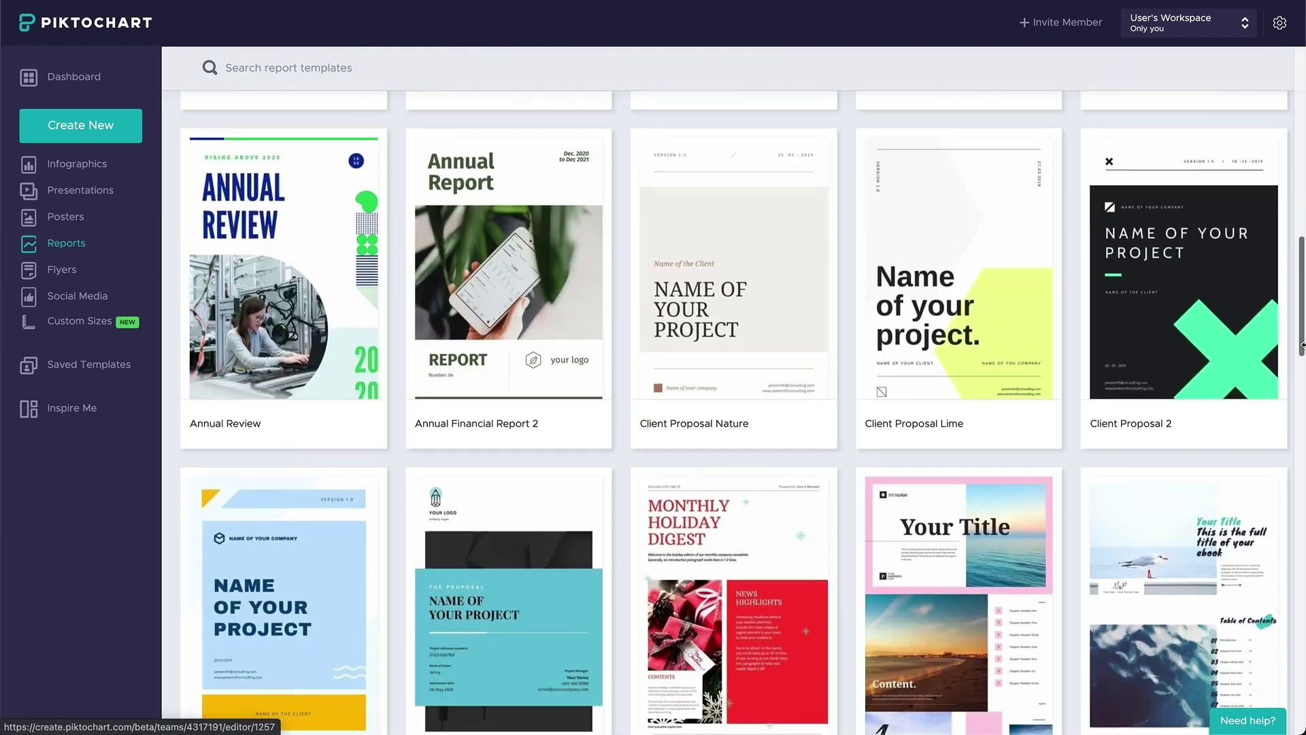
{"action": "scroll", "coordinate": [1303, 346], "scroll_direction": "down", "scroll_amount": 10}
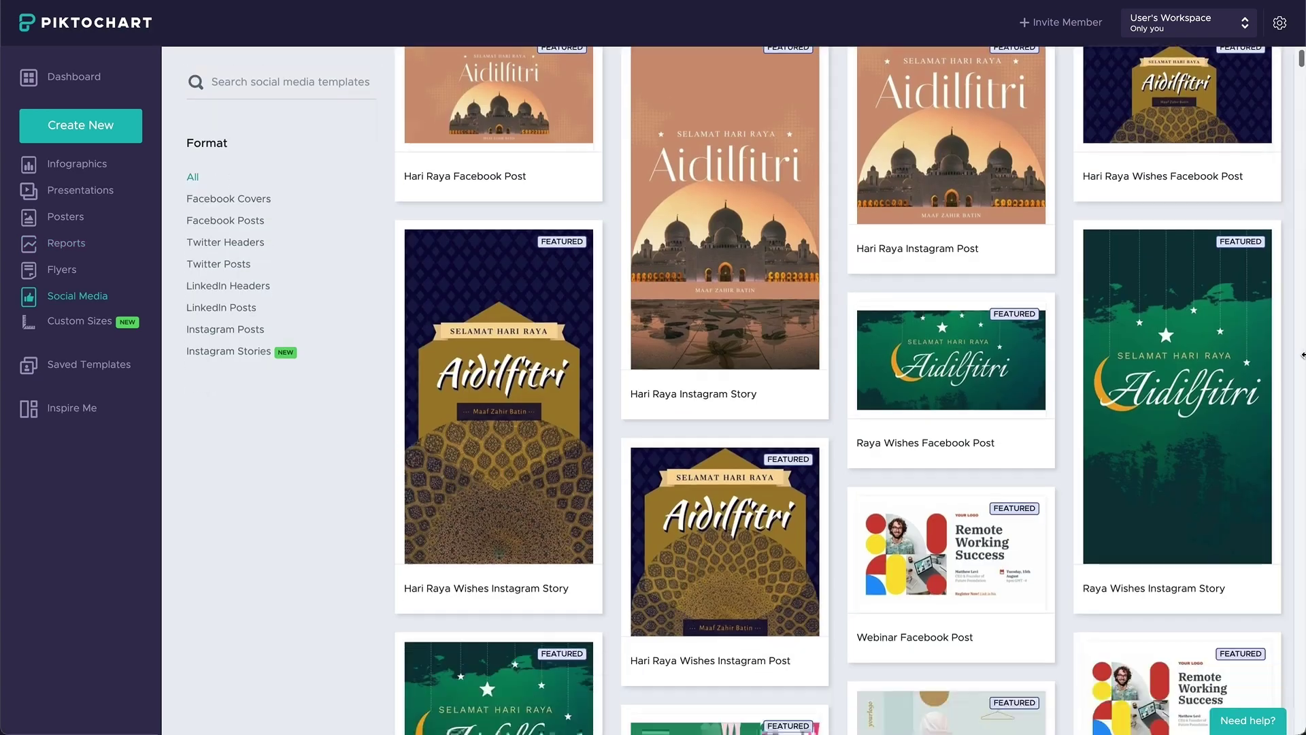
{"action": "scroll", "coordinate": [1302, 354], "scroll_direction": "down", "scroll_amount": 3}
{"action": "scroll", "coordinate": [1302, 354], "scroll_direction": "down", "scroll_amount": 15}
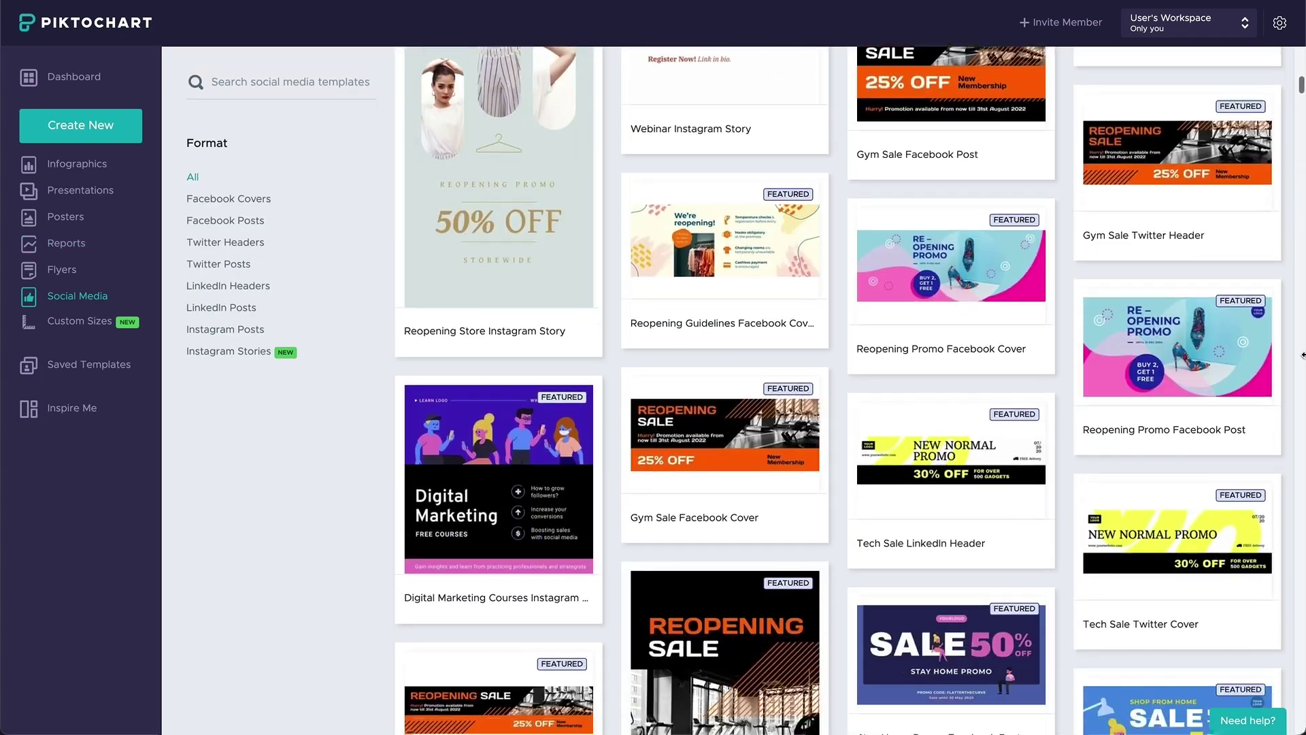
{"action": "scroll", "coordinate": [1302, 354], "scroll_direction": "down", "scroll_amount": 15}
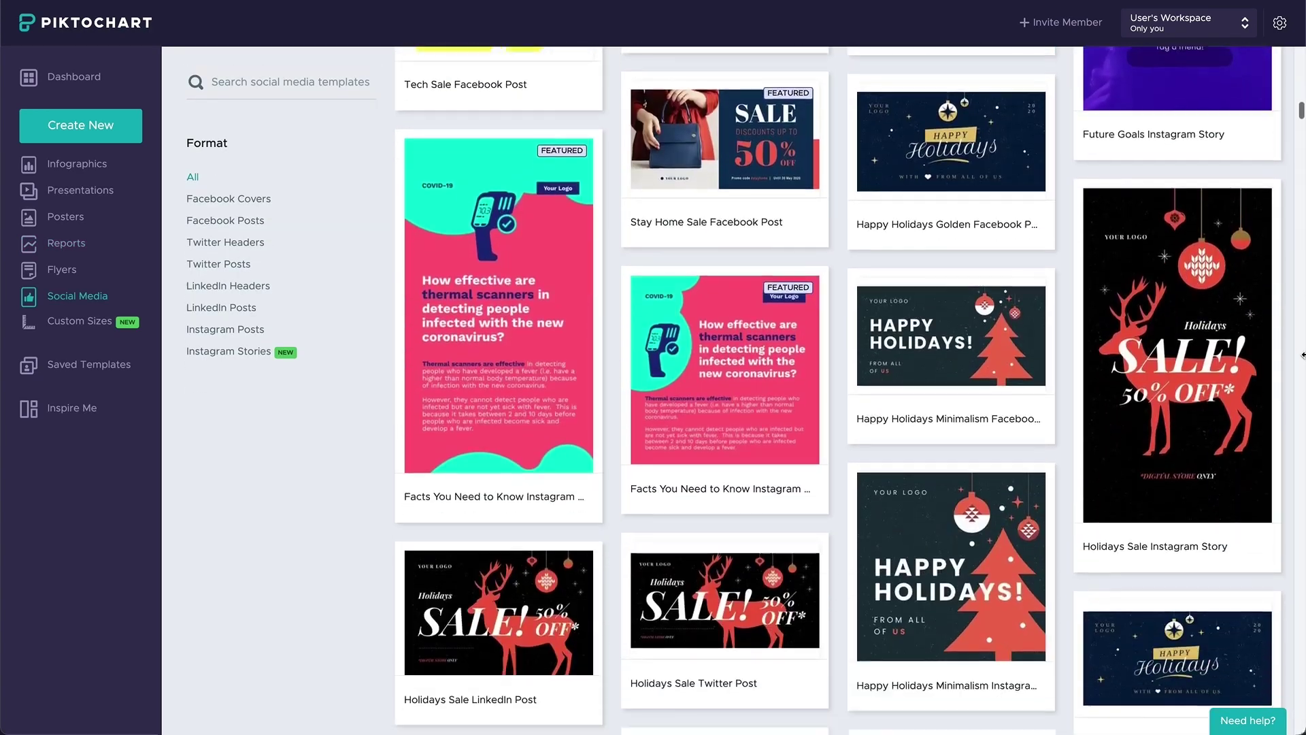
{"action": "scroll", "coordinate": [1302, 355], "scroll_direction": "down", "scroll_amount": 15}
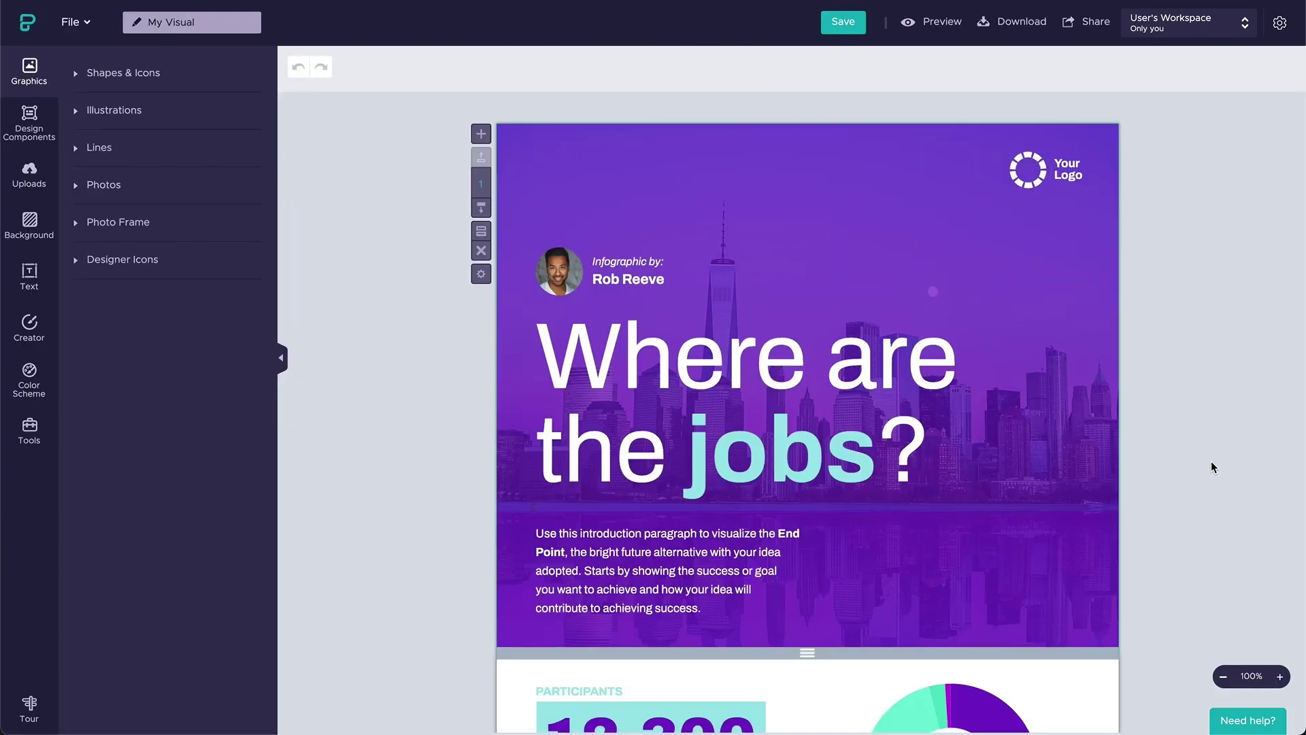
Open the projection chart's data and type editor to switch it to bars
{"action": "scroll", "coordinate": [1214, 467], "scroll_direction": "down", "scroll_amount": 20}
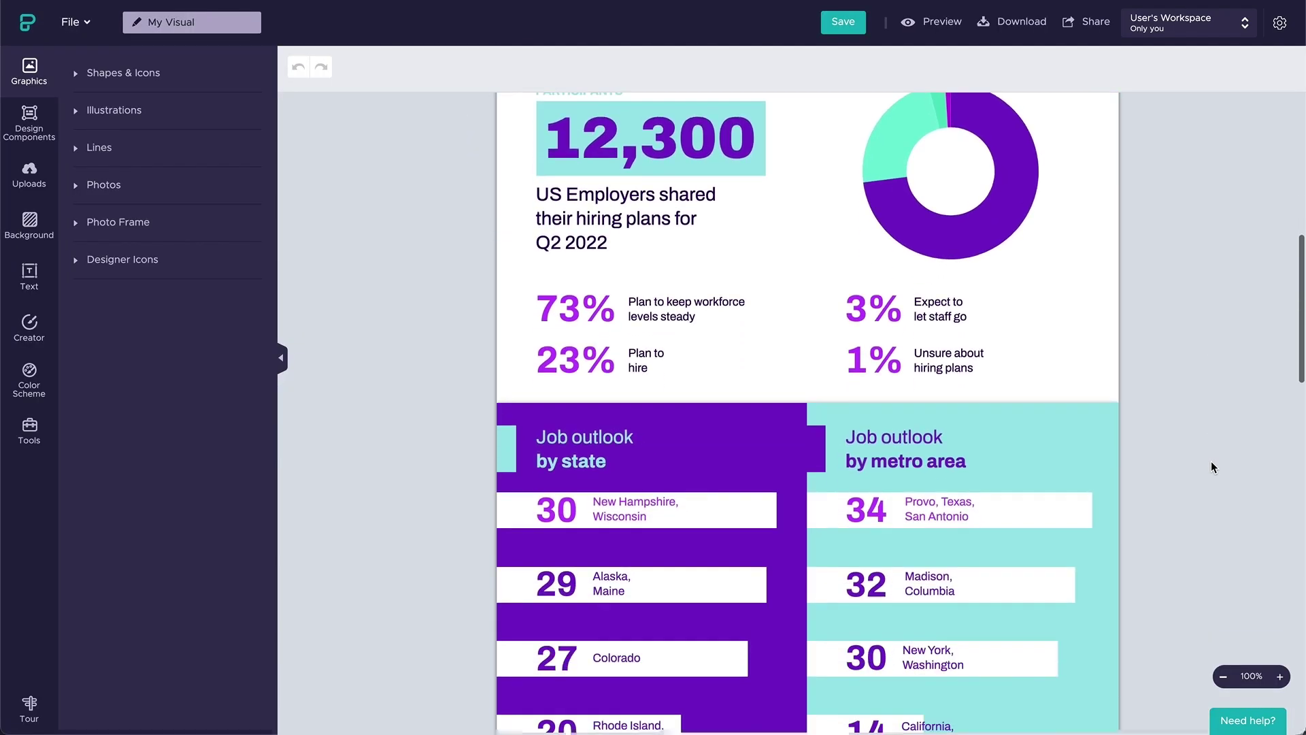
{"action": "scroll", "coordinate": [1214, 467], "scroll_direction": "down", "scroll_amount": 10}
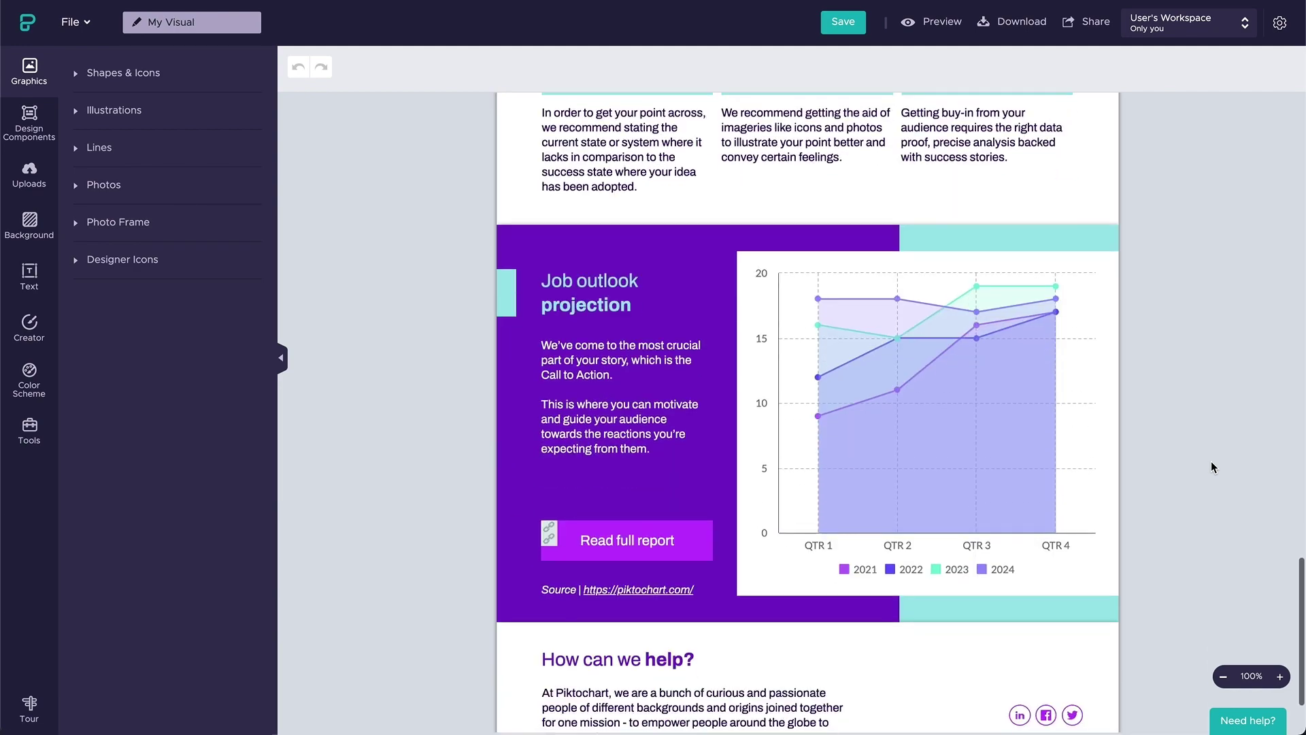
{"action": "left_click", "coordinate": [967, 427]}
{"action": "left_click", "coordinate": [1075, 296]}
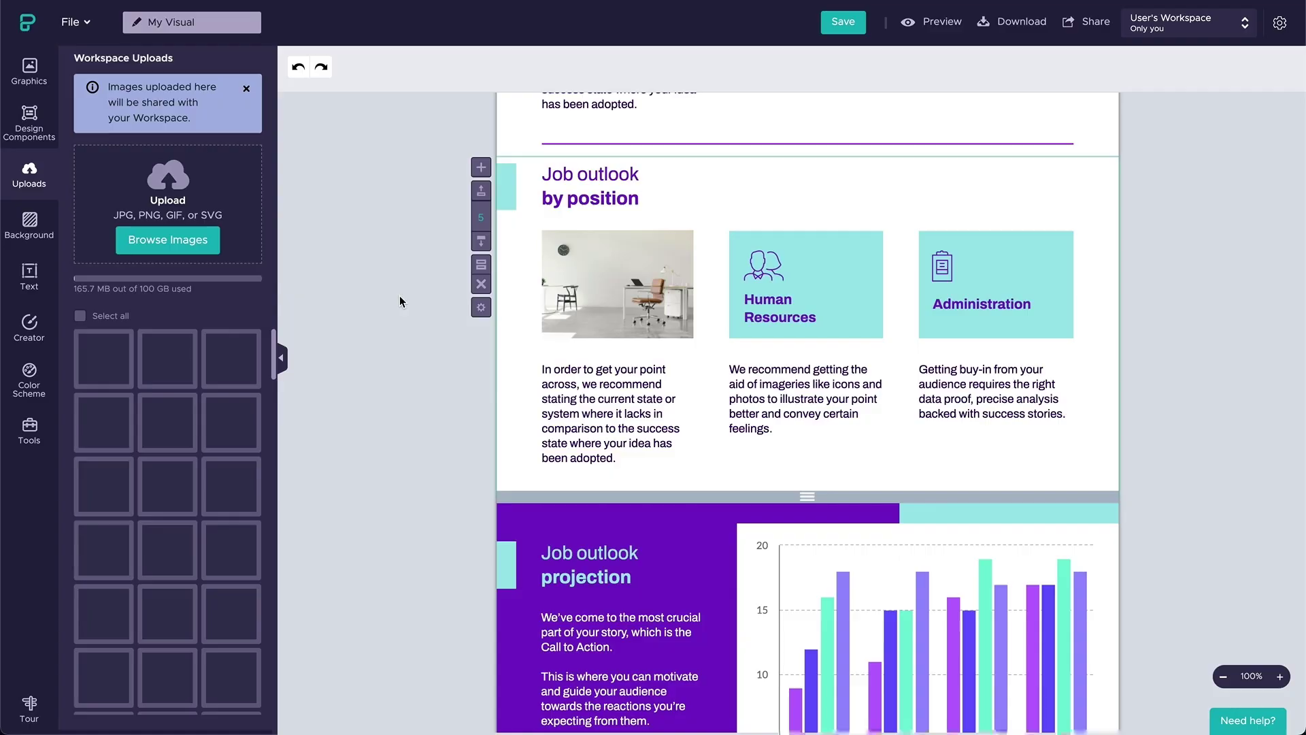
Upload office.jpg into the first image slot and choose PDF as the download format
{"action": "left_click", "coordinate": [166, 242]}
{"action": "left_click", "coordinate": [1071, 617]}
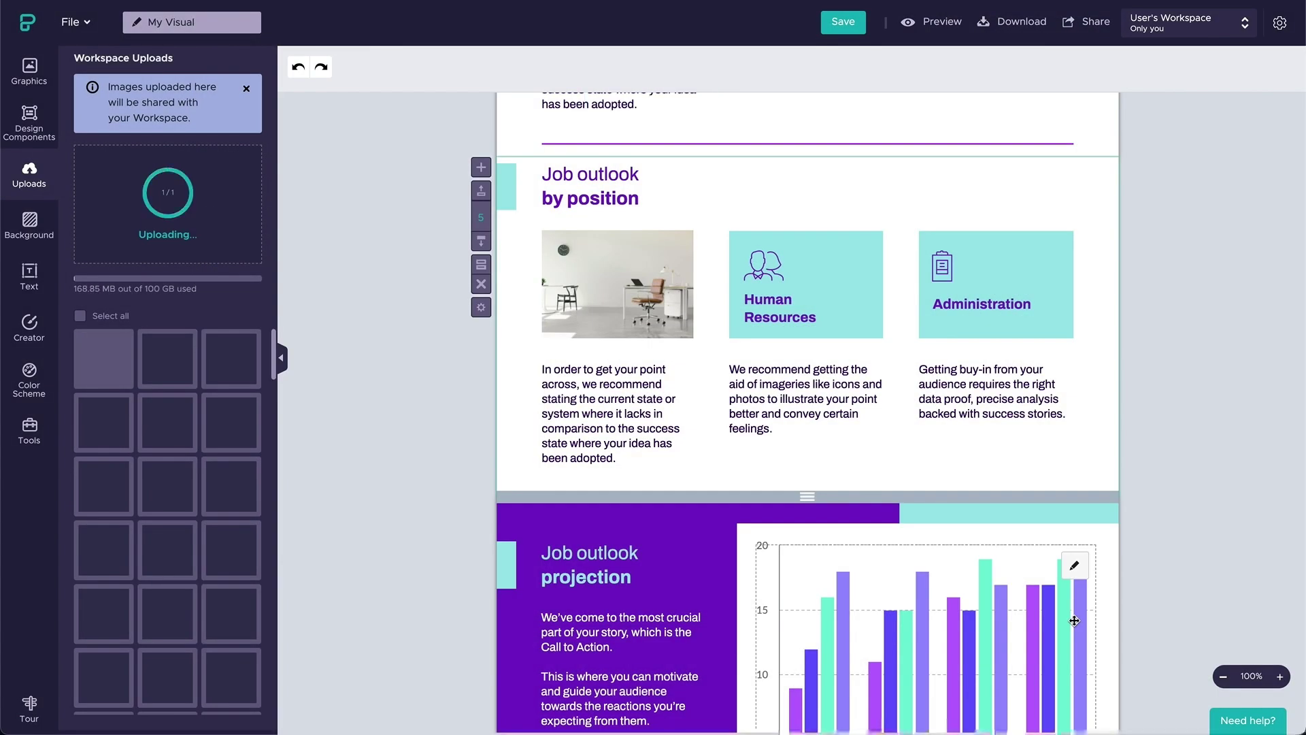
{"action": "left_click_drag", "start_coordinate": [103, 359], "coordinate": [610, 291]}
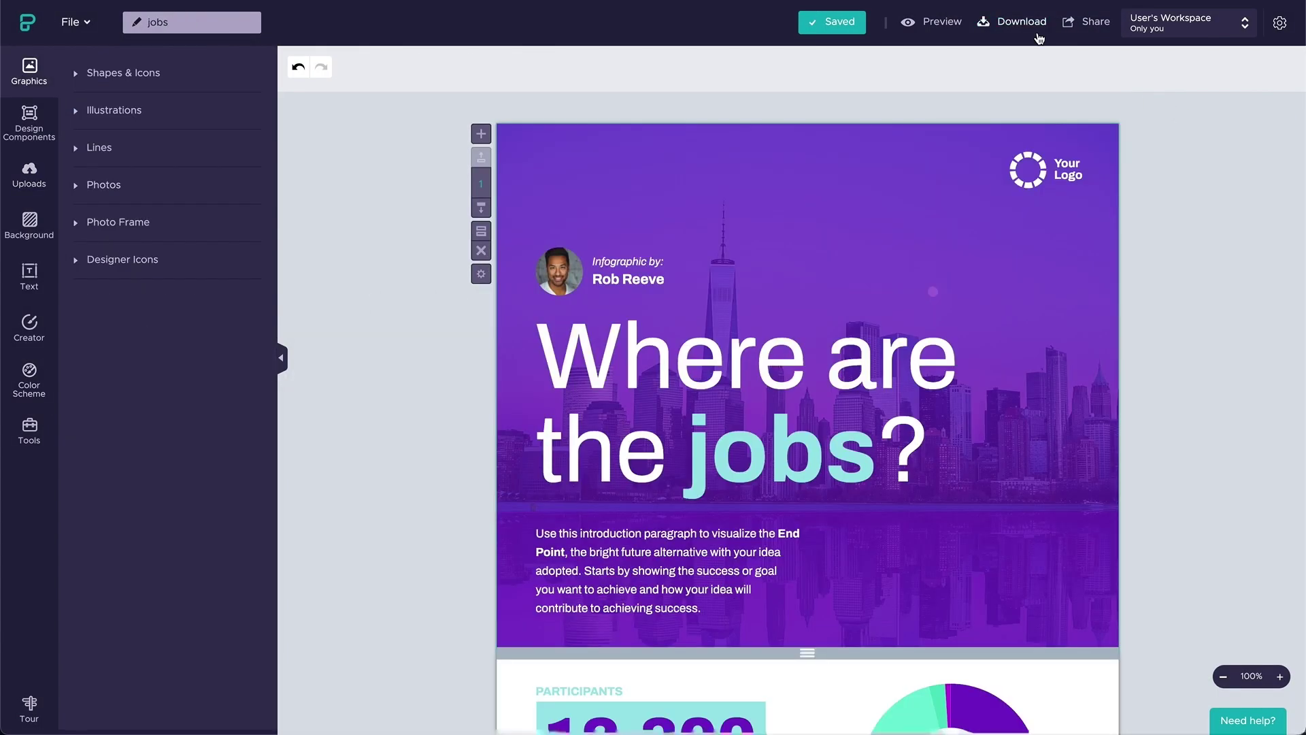
{"action": "left_click", "coordinate": [1020, 22]}
{"action": "left_click", "coordinate": [652, 119]}
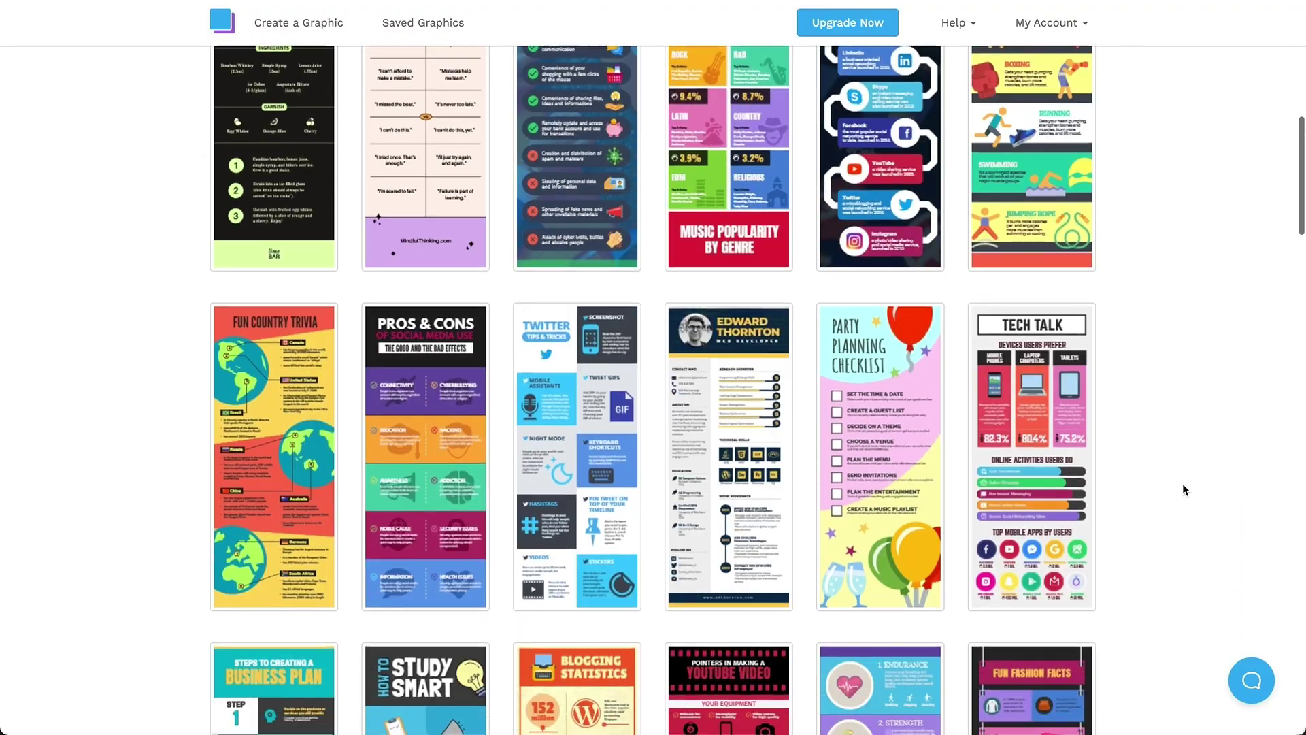
Open the Whiskey Sour template and try field, forest and tunnel backgrounds, settling on dark fabric
{"action": "scroll", "coordinate": [1182, 483], "scroll_direction": "up", "scroll_amount": 14}
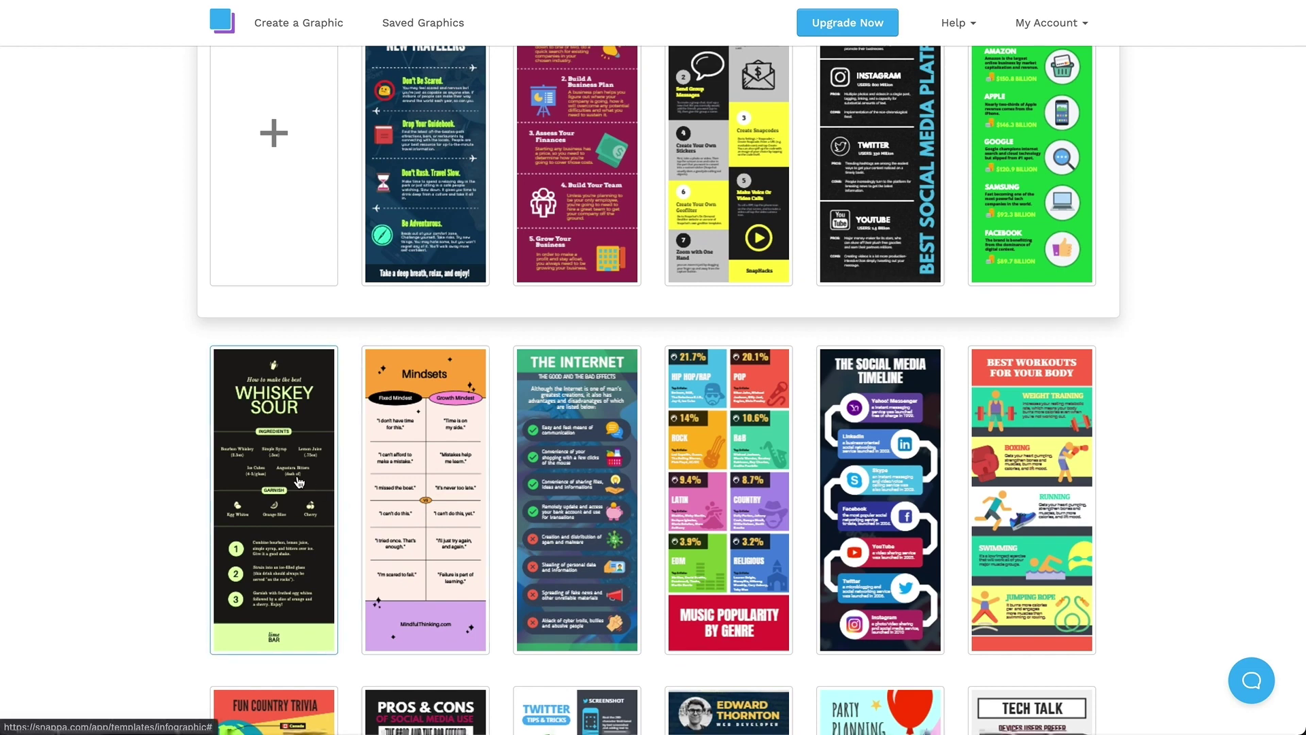
{"action": "left_click", "coordinate": [298, 481]}
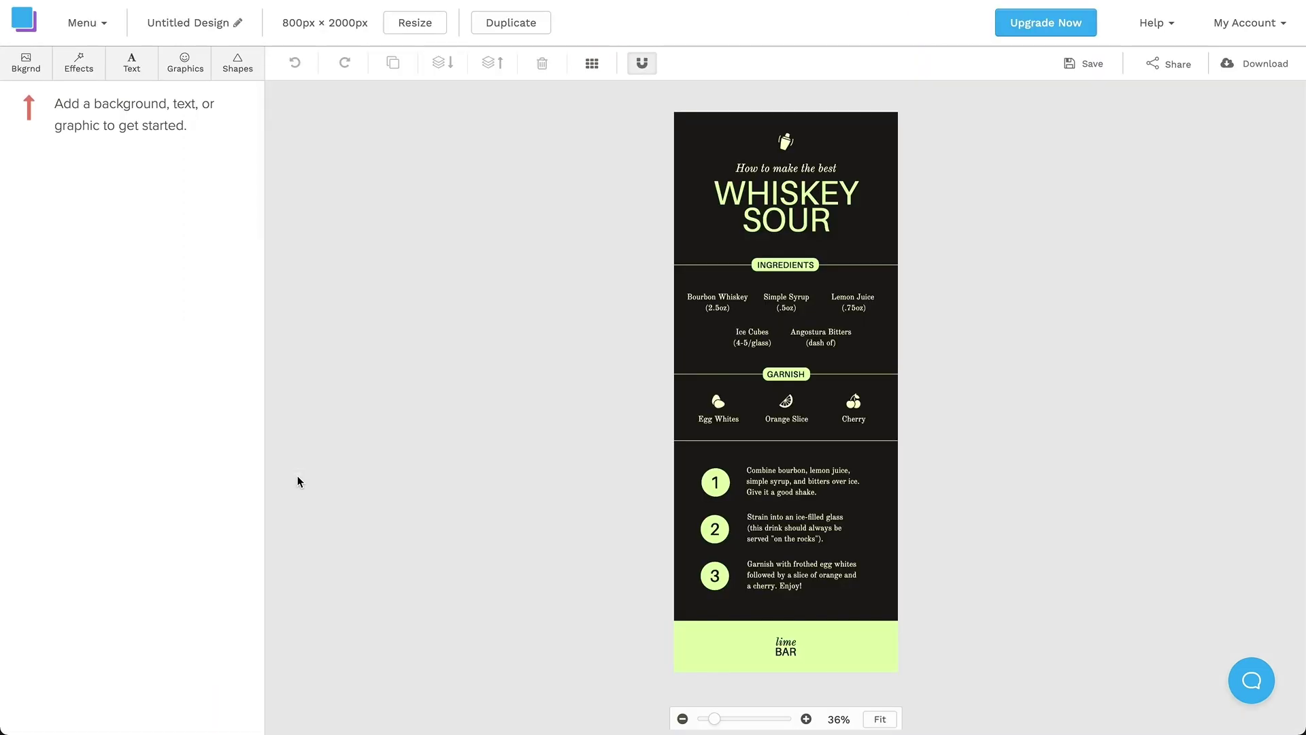
{"action": "left_click", "coordinate": [26, 68]}
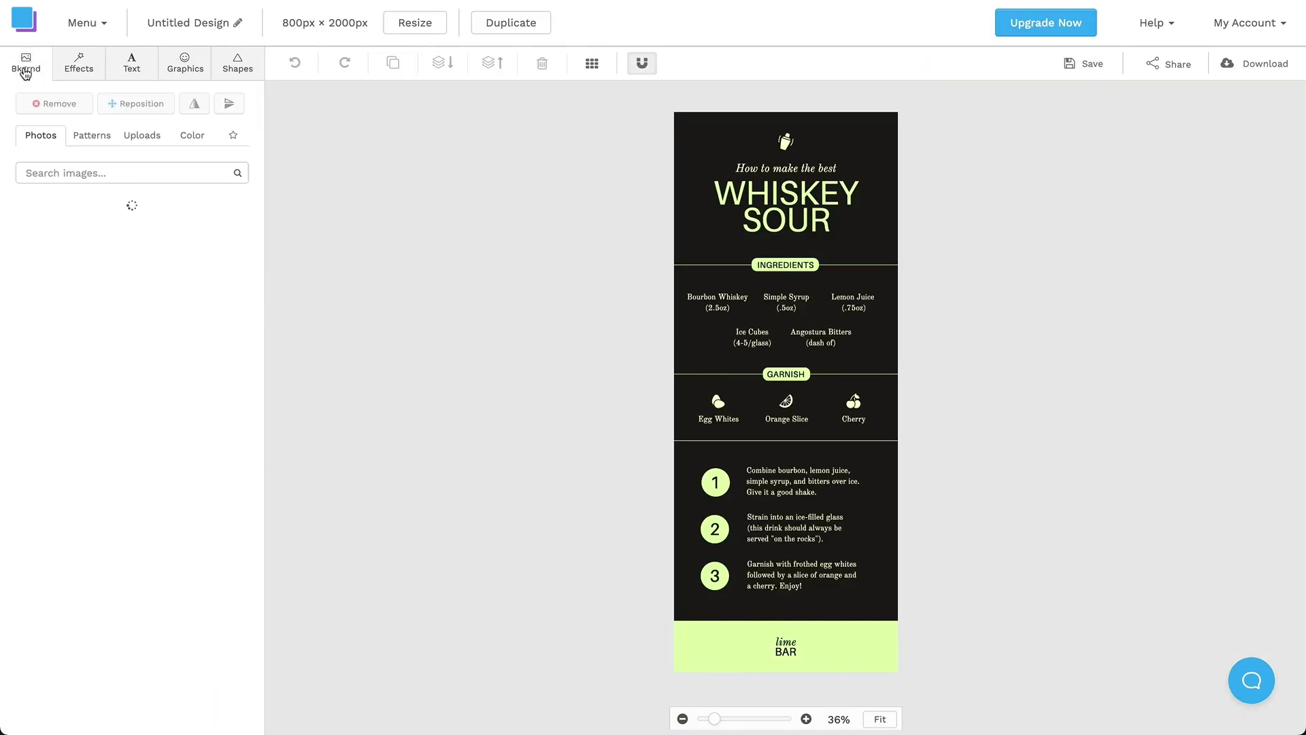
{"action": "left_click", "coordinate": [162, 240]}
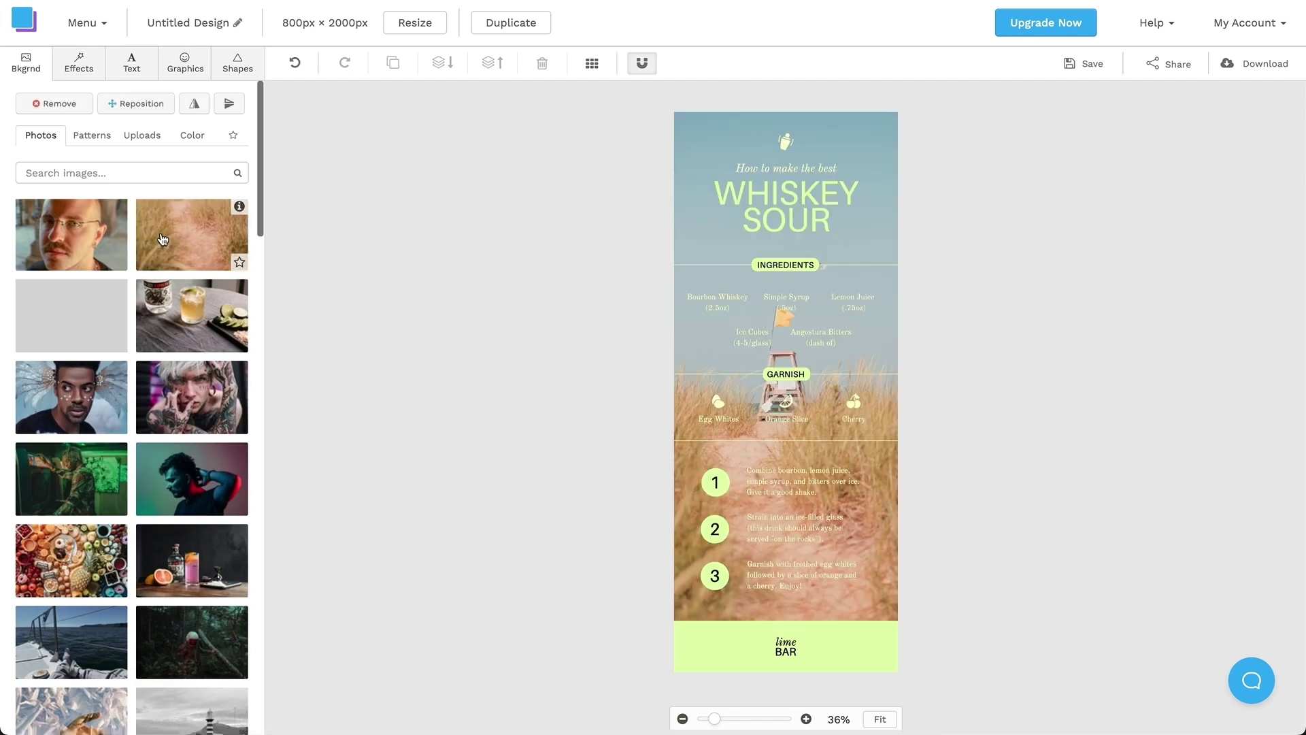
{"action": "left_click", "coordinate": [175, 643]}
{"action": "scroll", "coordinate": [173, 636], "scroll_direction": "down", "scroll_amount": 5}
{"action": "left_click", "coordinate": [180, 502]}
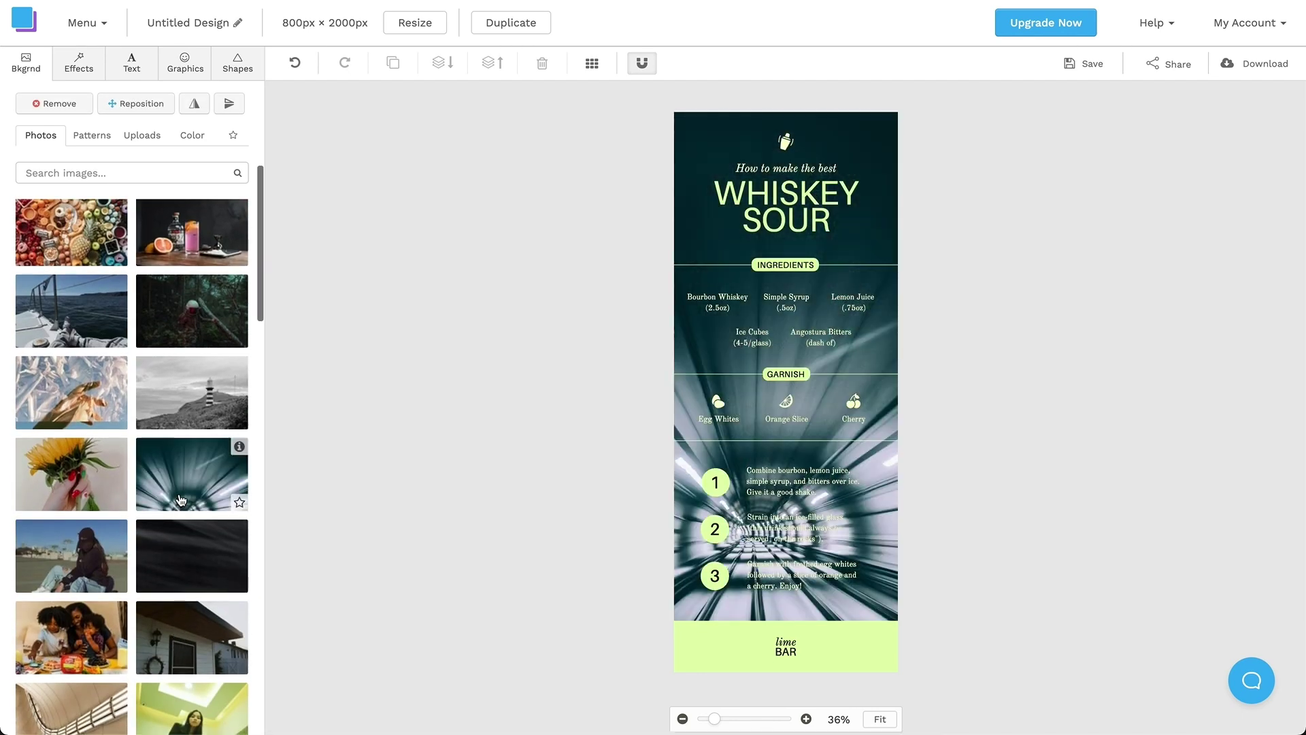
{"action": "left_click", "coordinate": [187, 560]}
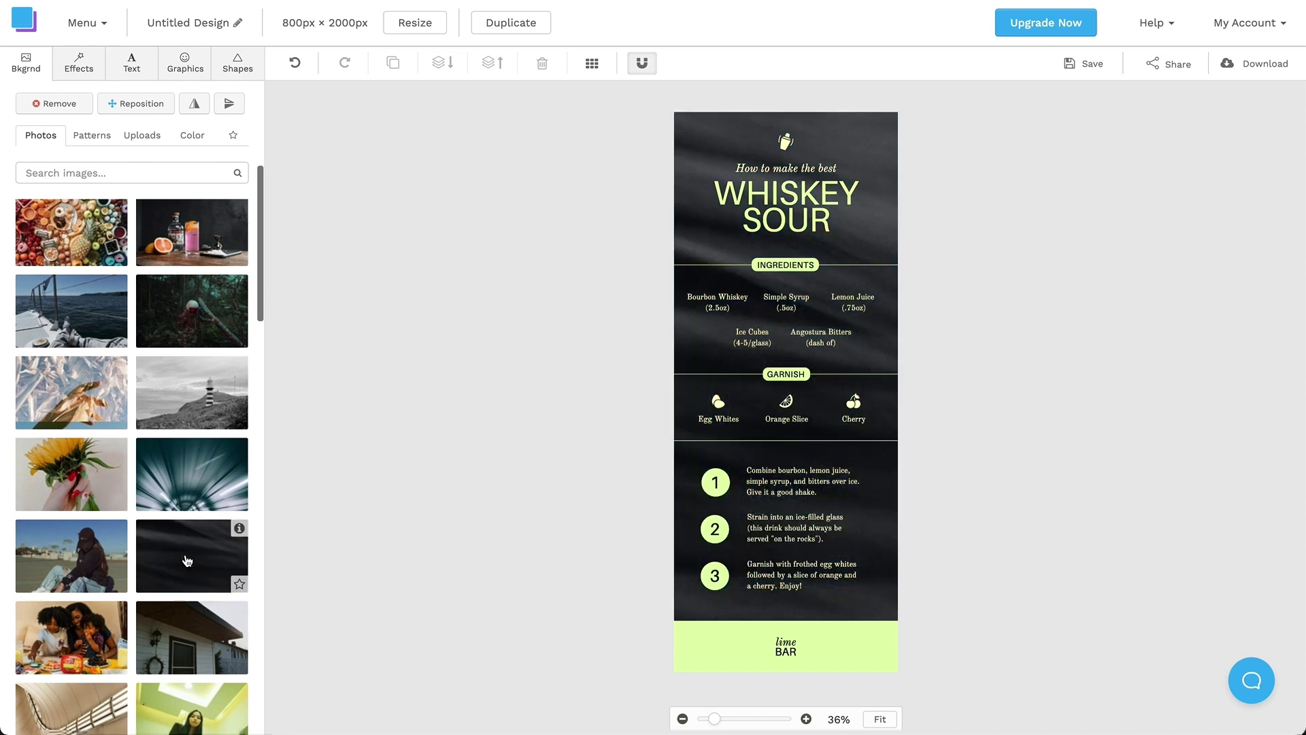
Zoom in on the design and search the Graphics library for 'oran' icons
{"action": "left_click", "coordinate": [806, 718]}
{"action": "left_click", "coordinate": [806, 718]}
{"action": "left_click", "coordinate": [806, 719]}
{"action": "left_click", "coordinate": [806, 719]}
{"action": "left_click", "coordinate": [185, 61]}
{"action": "left_click", "coordinate": [136, 145]}
{"action": "type", "text": "orange"}
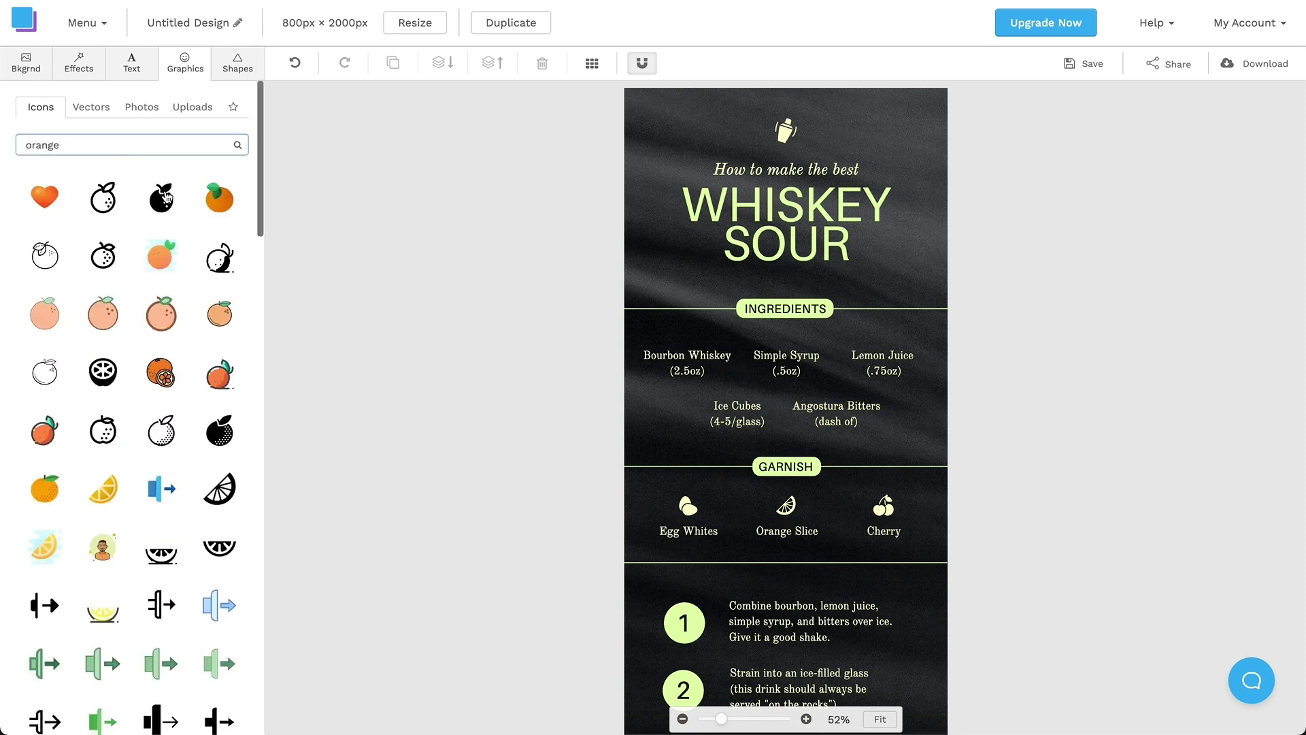
Delete the Orange Slice icon and place a coloured orange icon in its spot
{"action": "left_click", "coordinate": [785, 505]}
{"action": "key", "text": "Delete"}
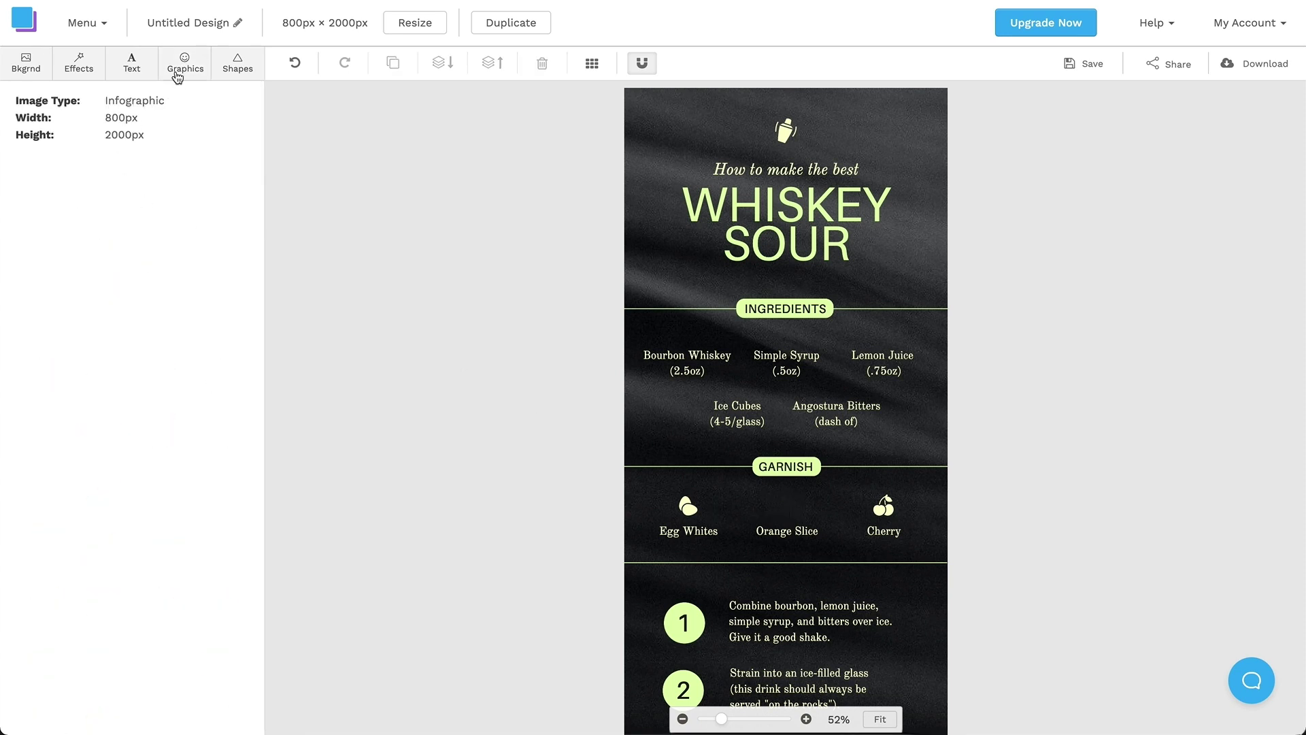
{"action": "left_click", "coordinate": [178, 72]}
{"action": "left_click_drag", "start_coordinate": [245, 231], "coordinate": [786, 508]}
{"action": "left_click", "coordinate": [1020, 517]}
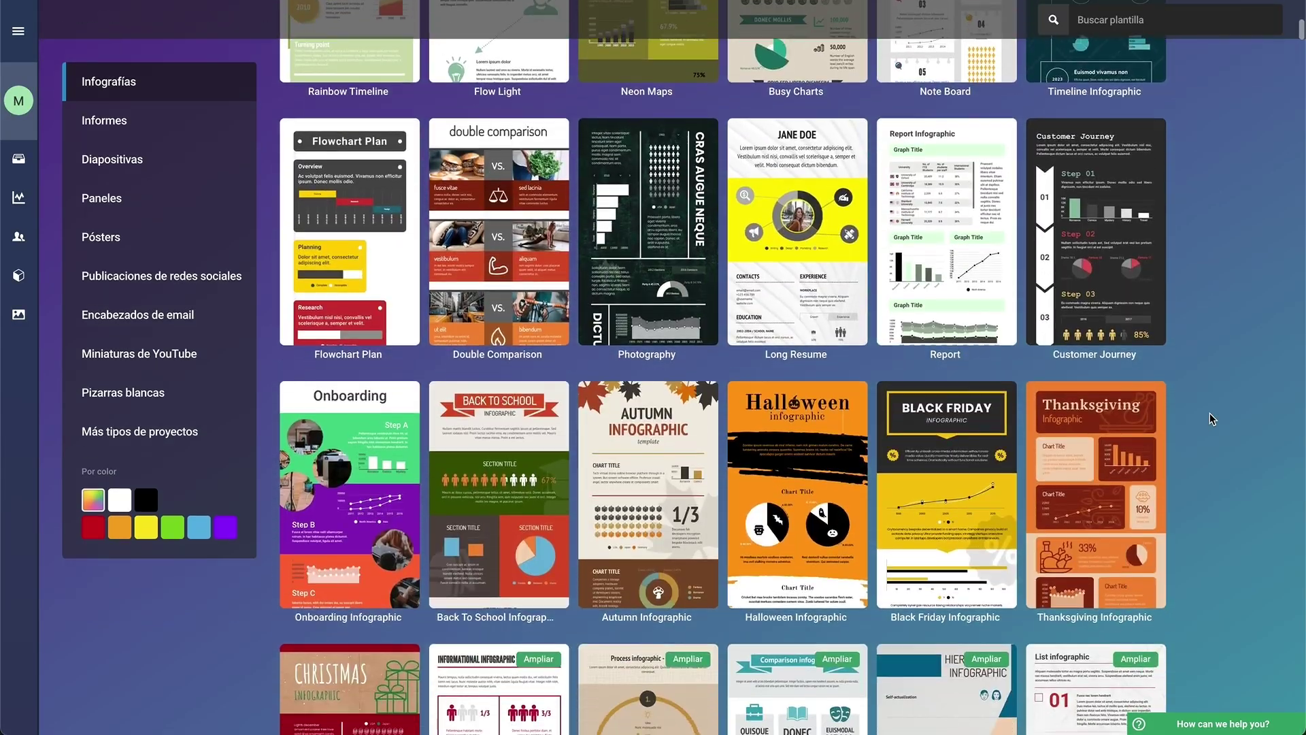
{"action": "scroll", "coordinate": [1210, 413], "scroll_direction": "down", "scroll_amount": 4}
Create a project named Timeline from the Timeline Dark template and select its Population donut chart
{"action": "scroll", "coordinate": [1209, 414], "scroll_direction": "up", "scroll_amount": 16}
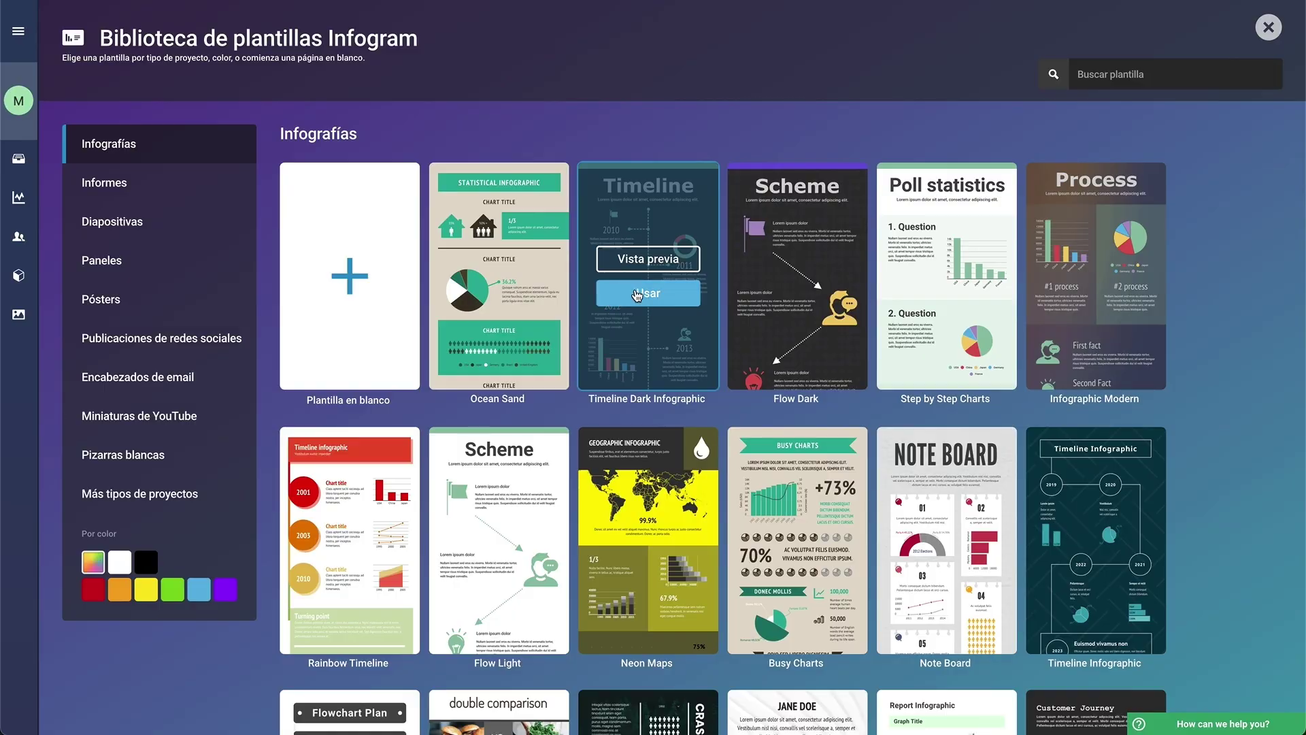
{"action": "left_click", "coordinate": [625, 286]}
{"action": "type", "text": "Timel"}
{"action": "left_click", "coordinate": [668, 455]}
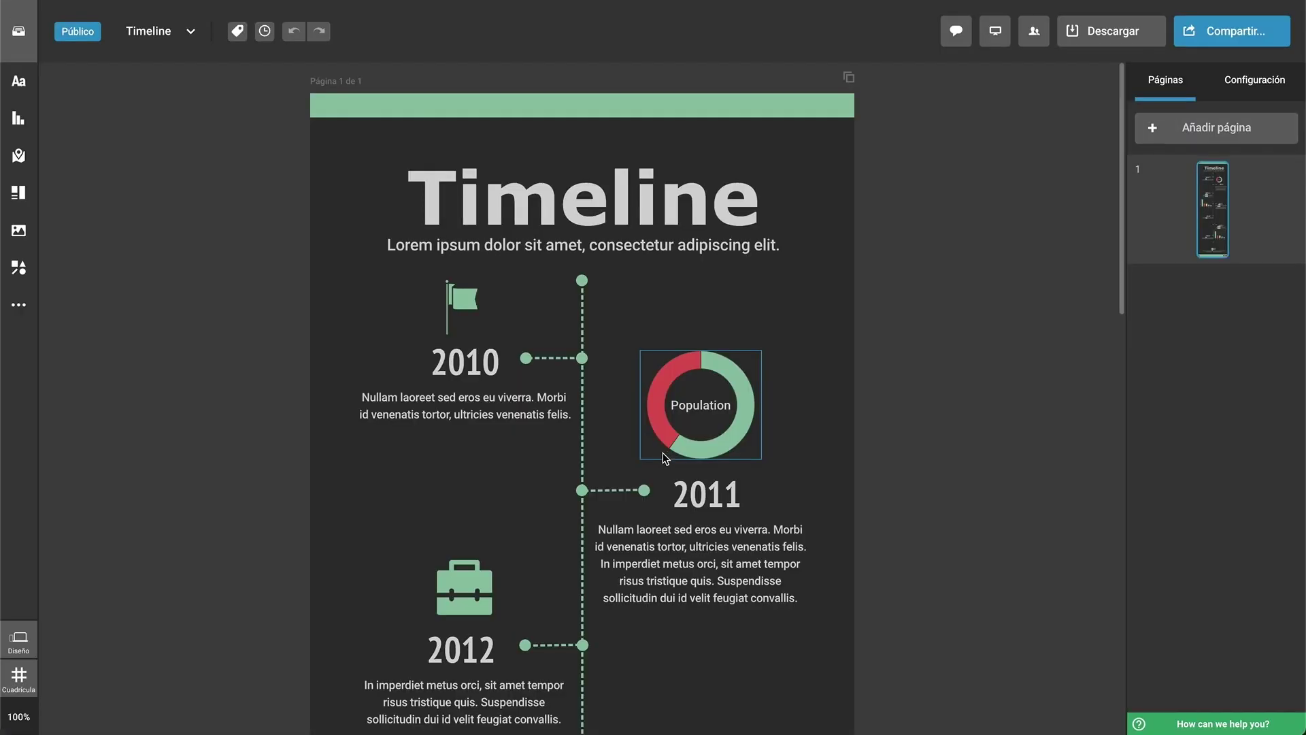
{"action": "left_click", "coordinate": [697, 405]}
Replace the Population donut chart with a half-size radial chart beside the 2010 entry
{"action": "key", "text": "Delete"}
{"action": "left_click", "coordinate": [17, 133]}
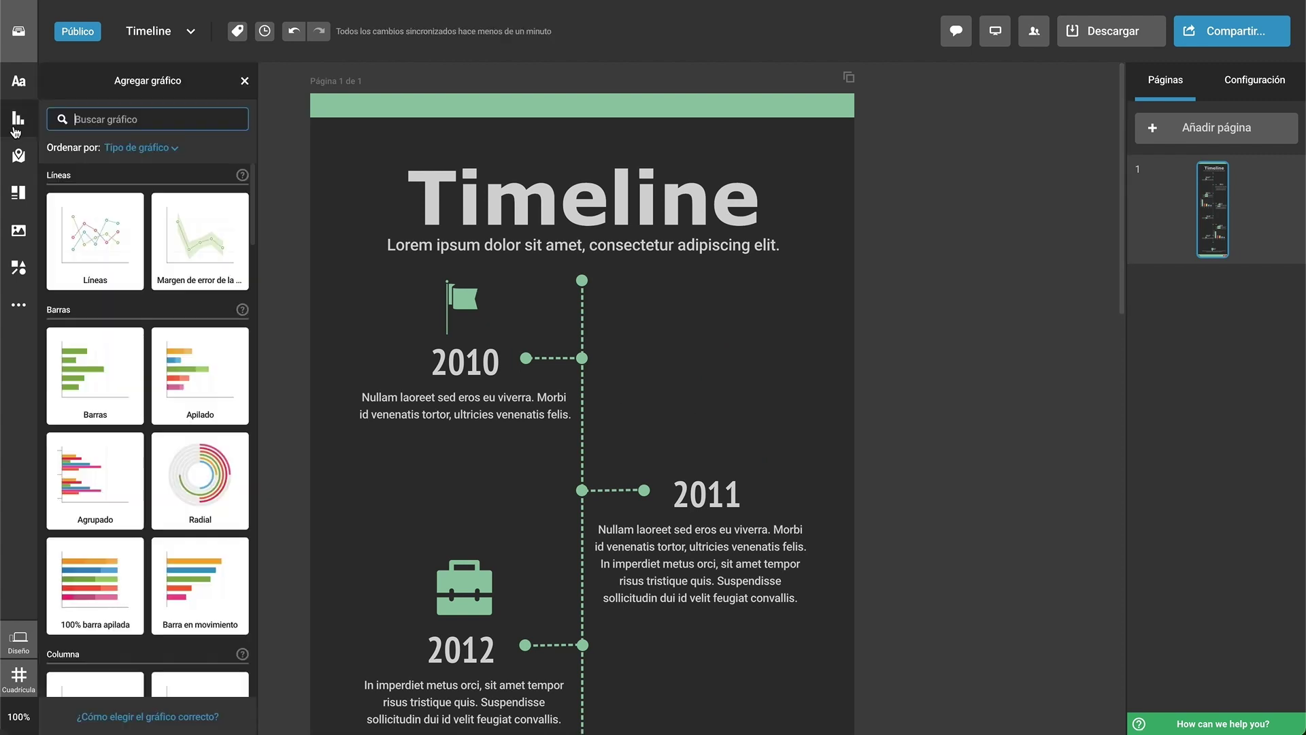
{"action": "scroll", "coordinate": [169, 348], "scroll_direction": "down", "scroll_amount": 2}
{"action": "left_click", "coordinate": [200, 366]}
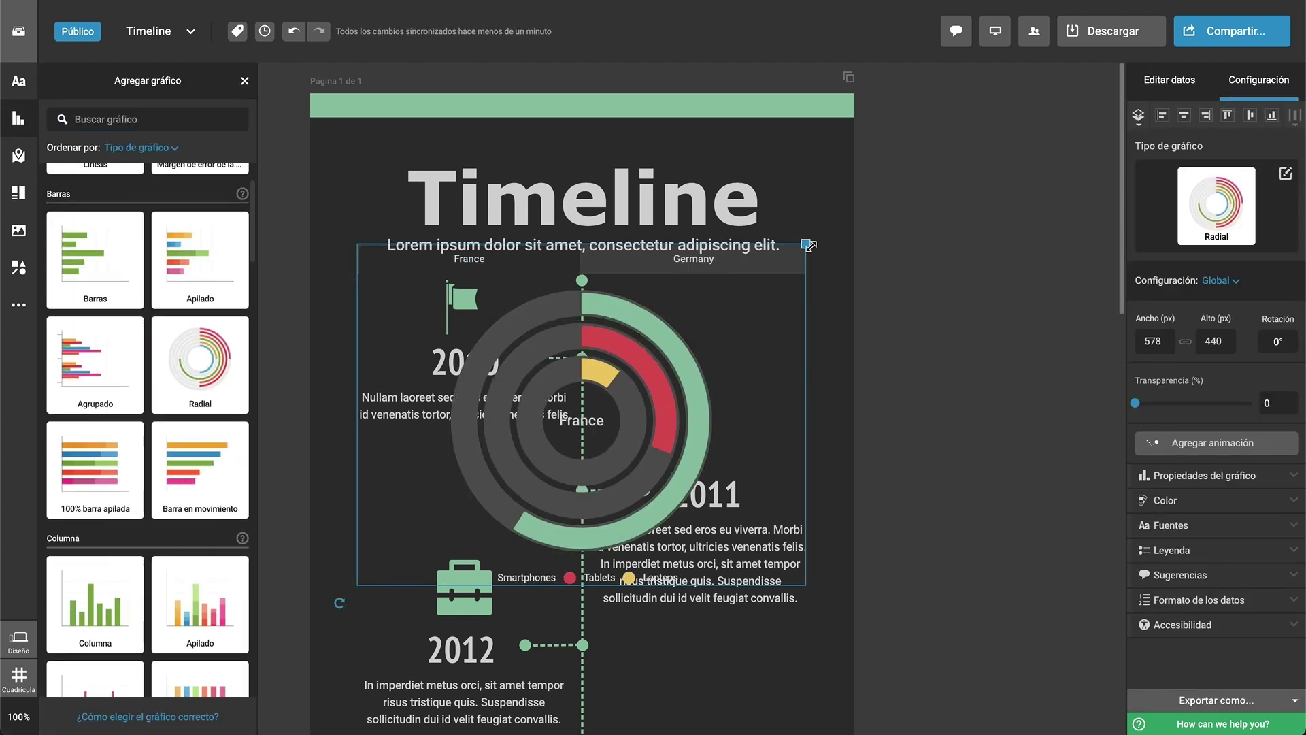
{"action": "left_click_drag", "start_coordinate": [810, 245], "coordinate": [552, 436]}
{"action": "left_click_drag", "start_coordinate": [489, 485], "coordinate": [742, 365]}
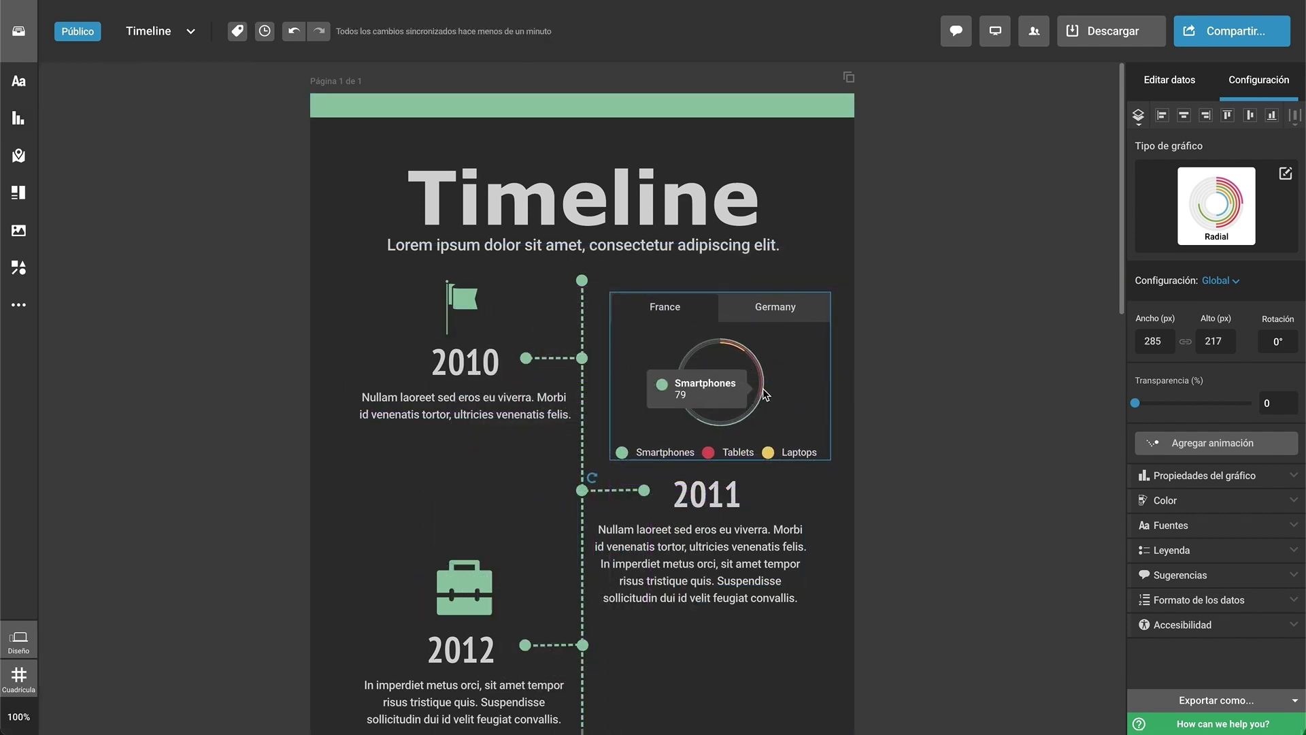
{"action": "left_click", "coordinate": [899, 407]}
{"action": "scroll", "coordinate": [900, 406], "scroll_direction": "down", "scroll_amount": 5}
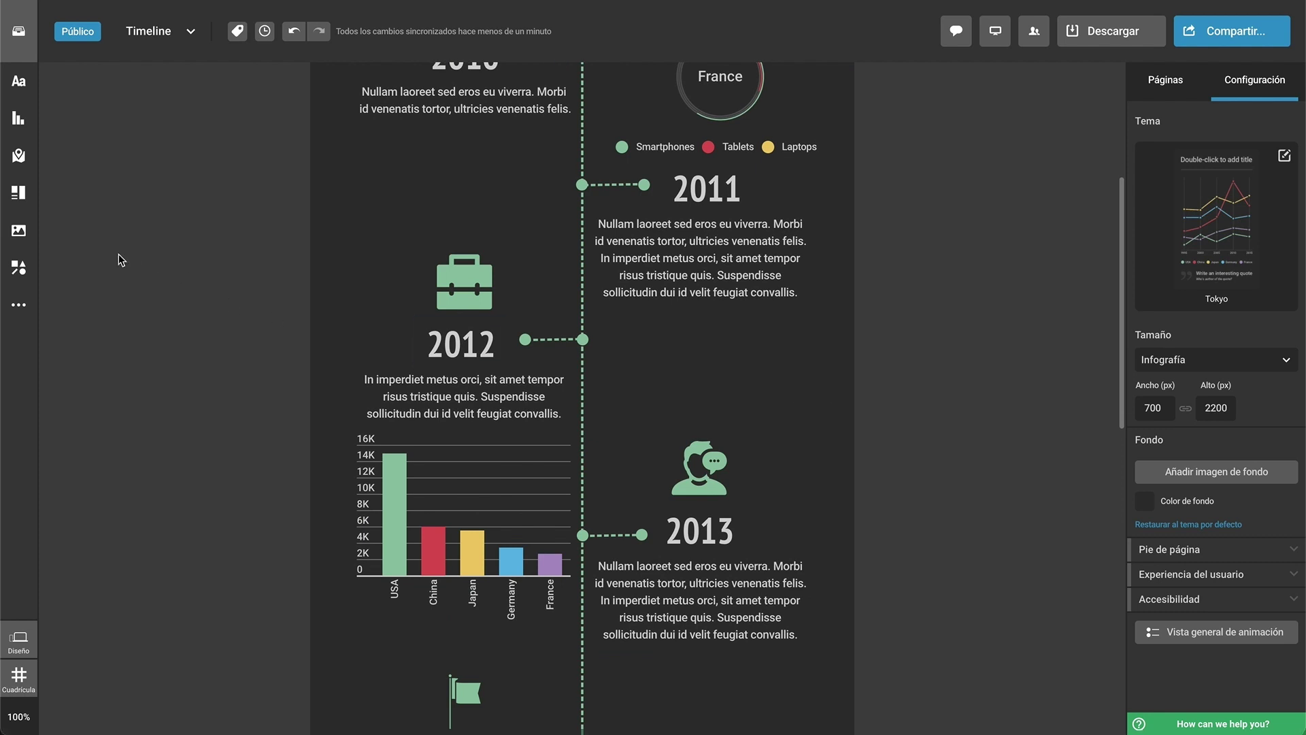
Insert the woman icon from custom icons, delete the headset icon, and place it small above 2013
{"action": "left_click", "coordinate": [10, 235]}
{"action": "left_click", "coordinate": [103, 271]}
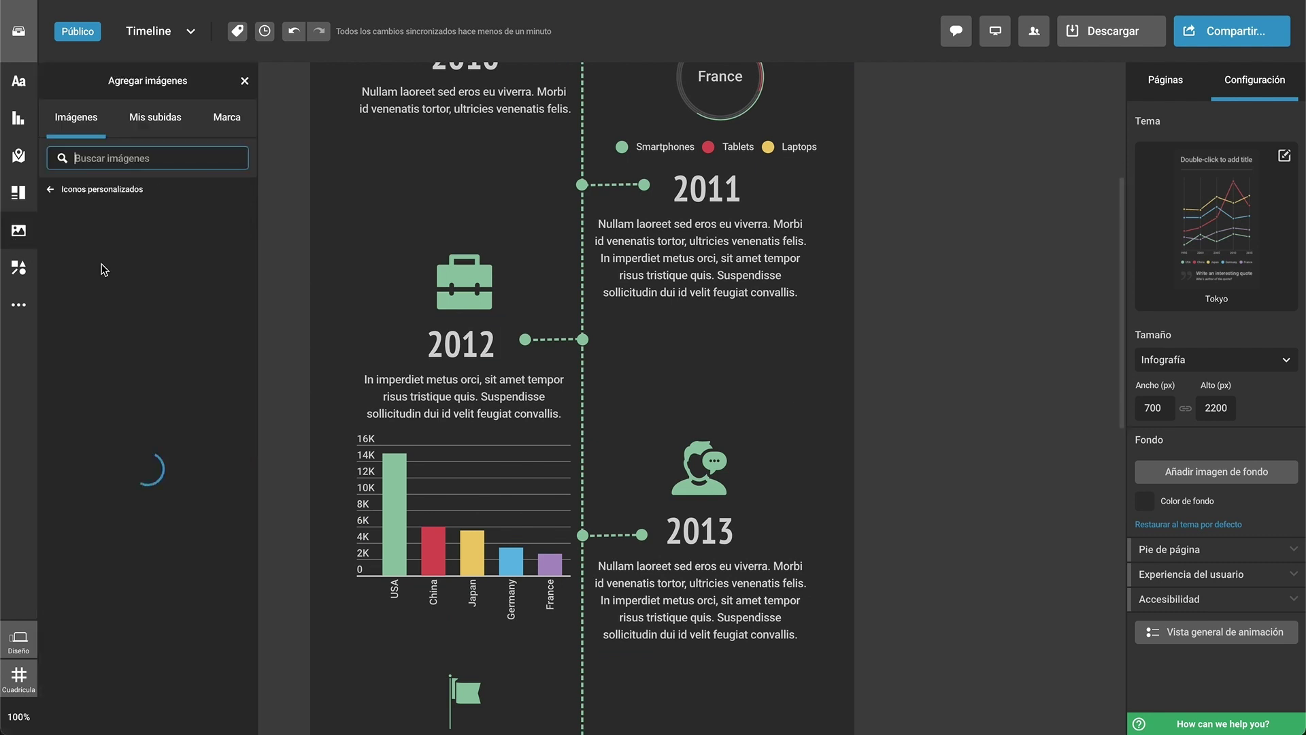
{"action": "mouse_move", "coordinate": [192, 386]}
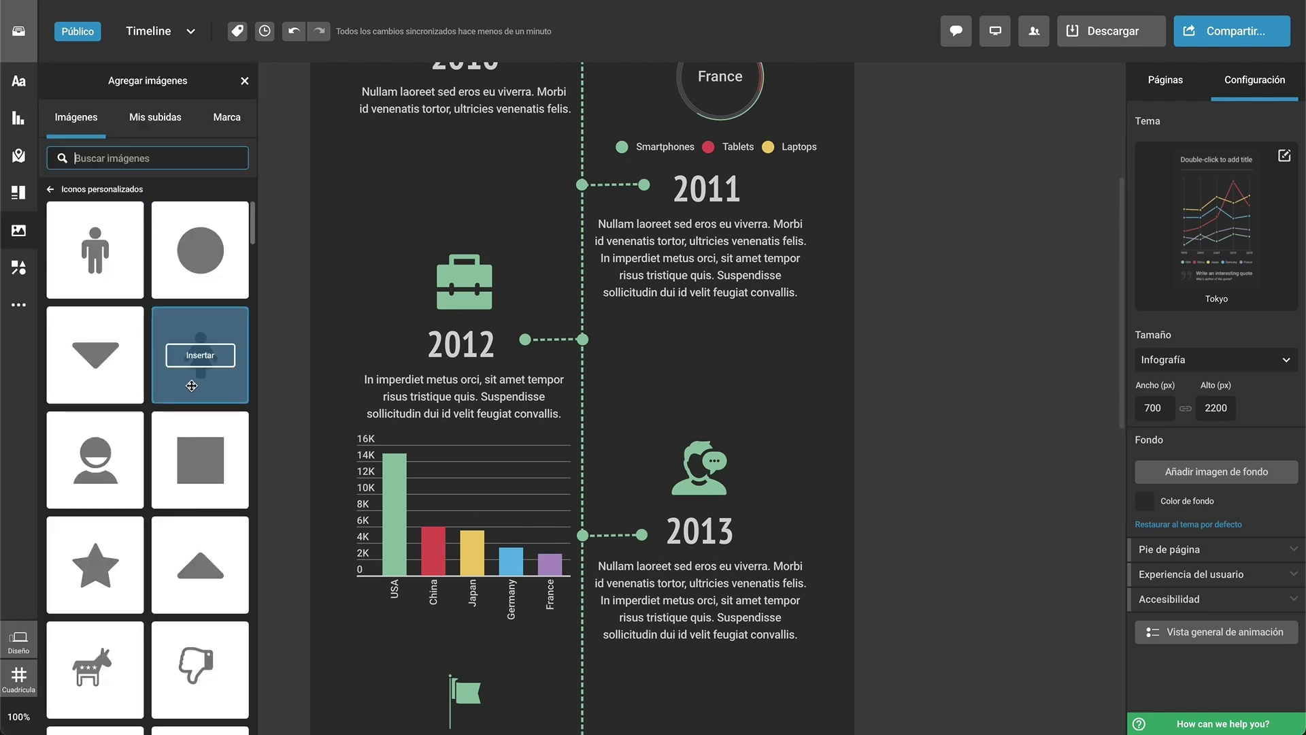
{"action": "left_click", "coordinate": [204, 355]}
{"action": "left_click_drag", "start_coordinate": [484, 392], "coordinate": [718, 393]}
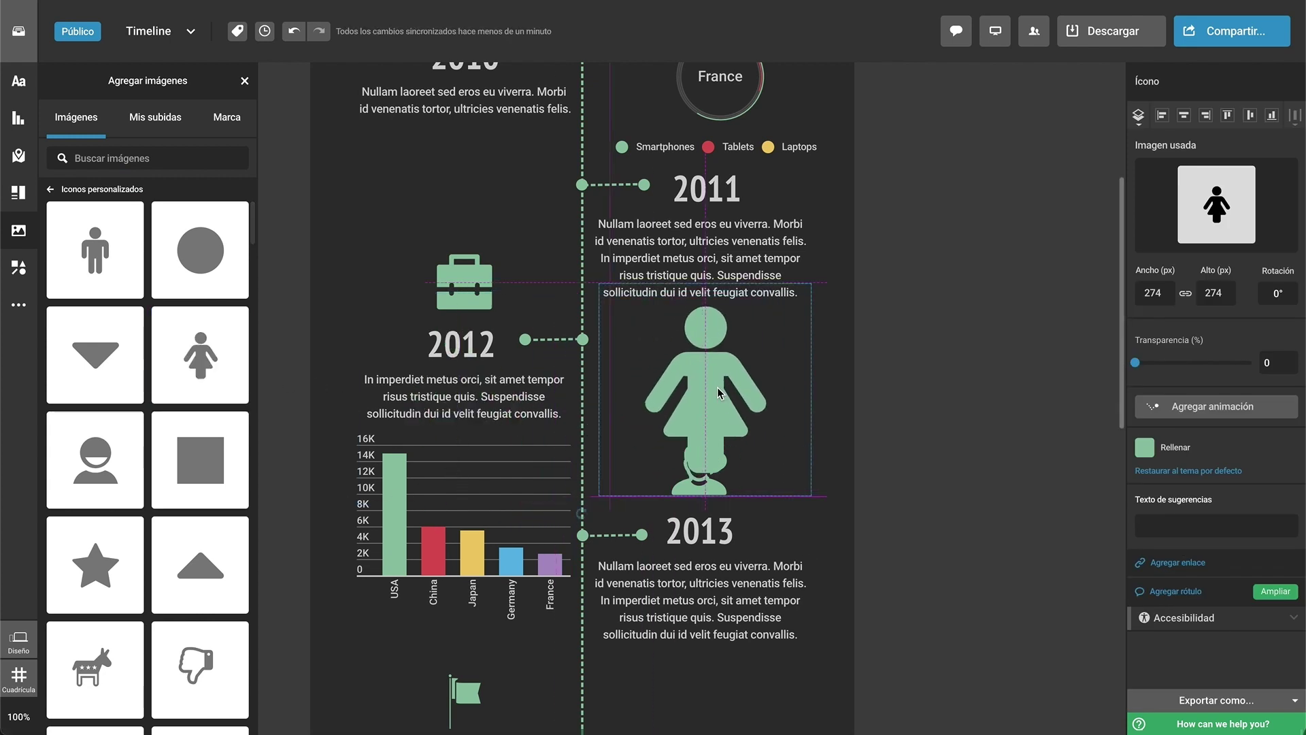
{"action": "left_click", "coordinate": [699, 538]}
{"action": "key", "text": "Delete"}
{"action": "left_click_drag", "start_coordinate": [791, 303], "coordinate": [712, 411]}
{"action": "left_click_drag", "start_coordinate": [680, 463], "coordinate": [725, 440]}
{"action": "left_click", "coordinate": [884, 448]}
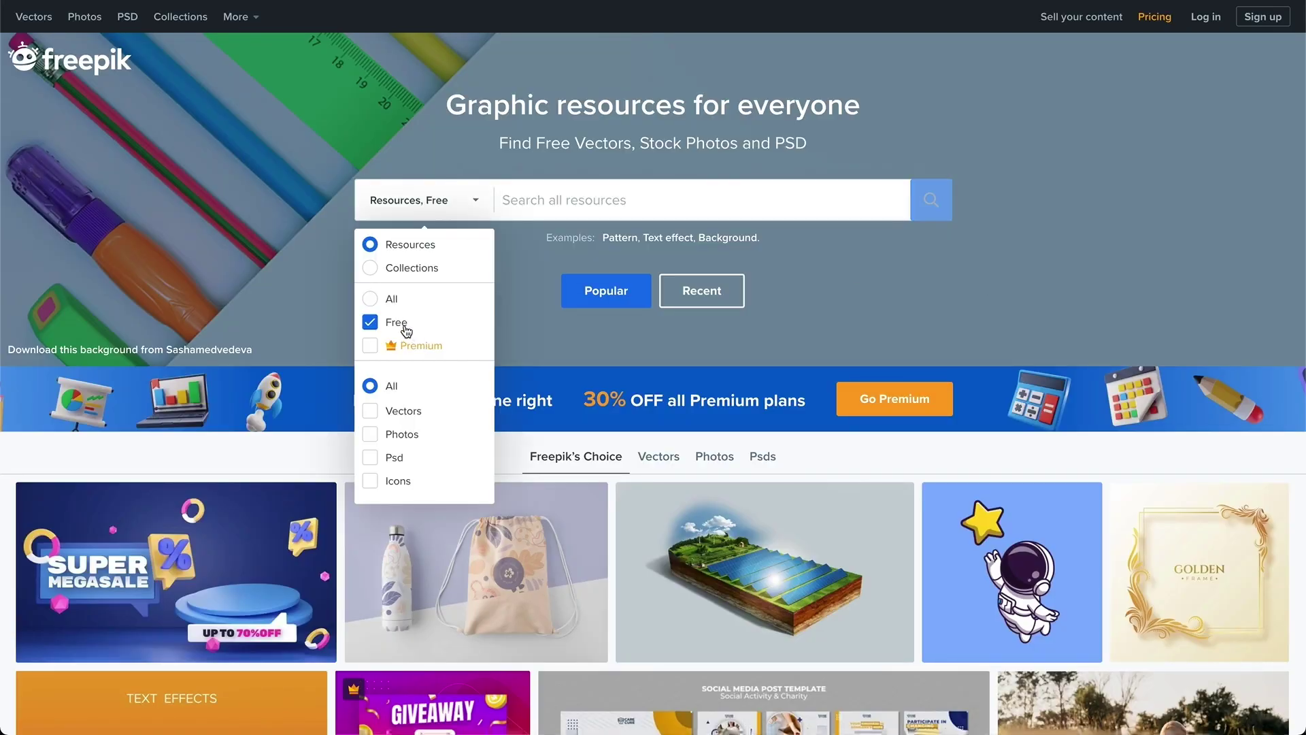
Search Freepik for 'inforgraphic' and open the yellow timeline infographic vector preview
{"action": "left_click", "coordinate": [541, 205]}
{"action": "type", "text": "inforgraphic"}
{"action": "key", "text": "Return"}
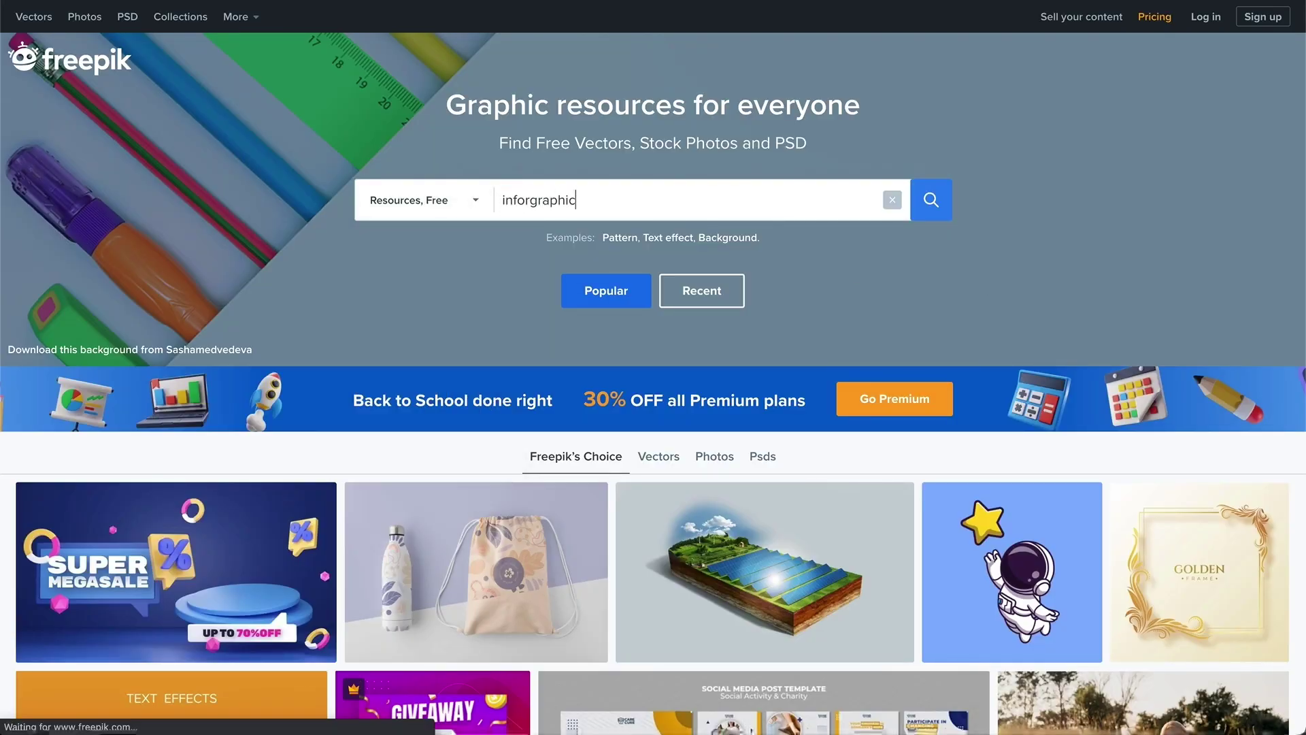
{"action": "scroll", "coordinate": [818, 406], "scroll_direction": "down", "scroll_amount": 3}
{"action": "left_click", "coordinate": [818, 406]}
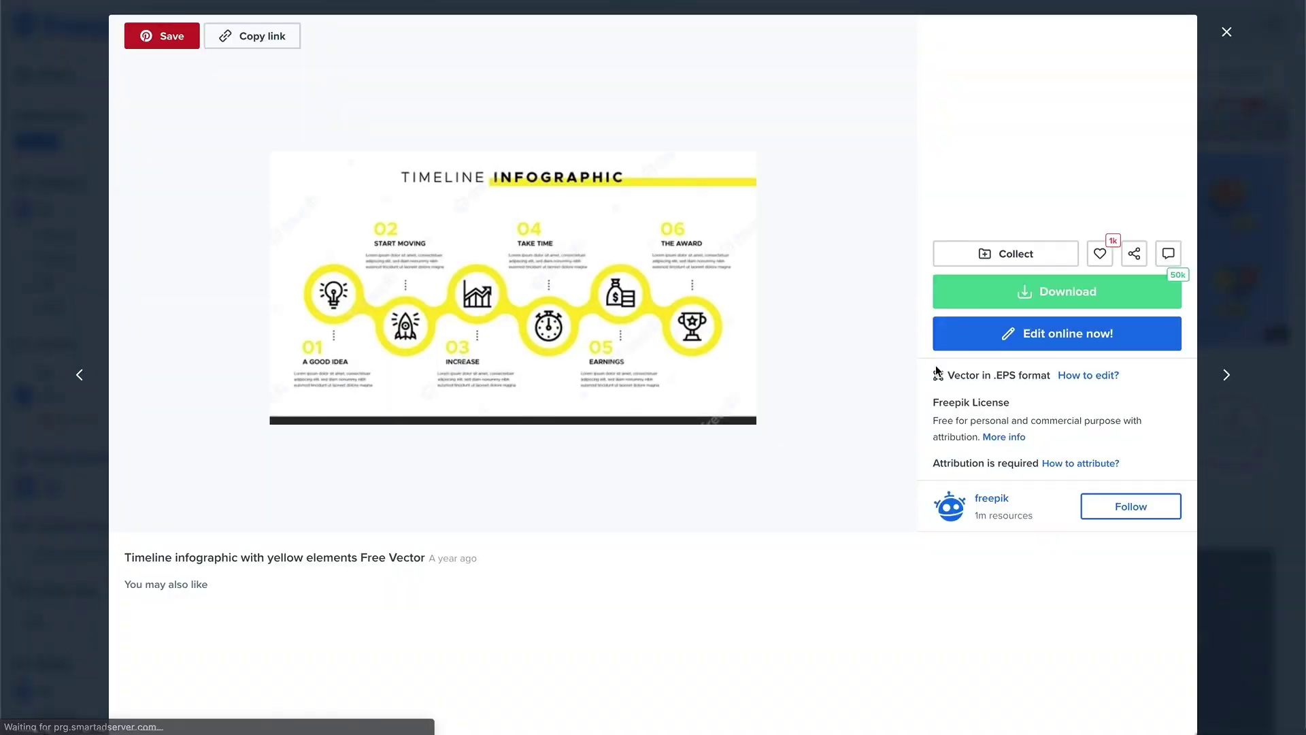
Open the timeline infographic in Wepik's editor and fit a house icon into the first circle
{"action": "left_click", "coordinate": [973, 336]}
{"action": "left_click", "coordinate": [502, 370]}
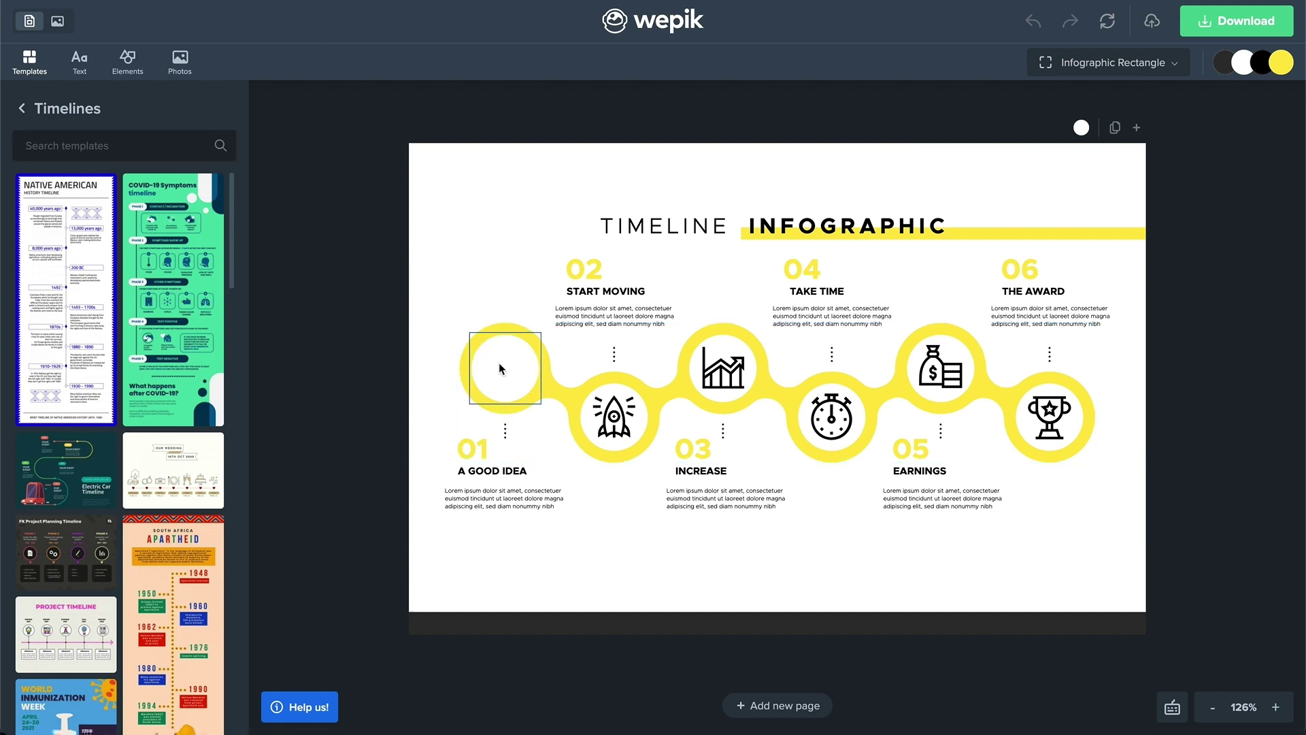
{"action": "left_click", "coordinate": [127, 61]}
{"action": "left_click", "coordinate": [204, 134]}
{"action": "scroll", "coordinate": [119, 345], "scroll_direction": "down", "scroll_amount": 3}
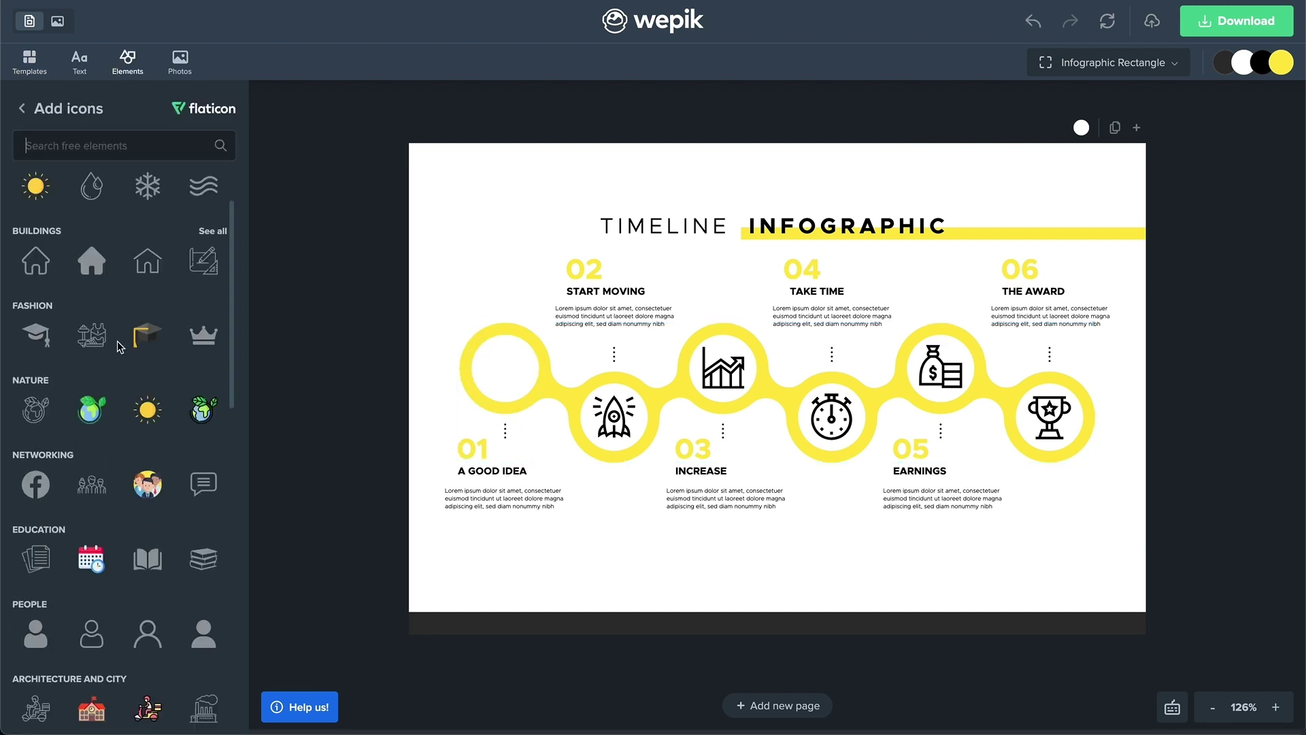
{"action": "left_click", "coordinate": [35, 260]}
{"action": "left_click_drag", "start_coordinate": [780, 379], "coordinate": [533, 370]}
{"action": "left_click_drag", "start_coordinate": [626, 464], "coordinate": [506, 375]}
{"action": "left_click", "coordinate": [515, 314]}
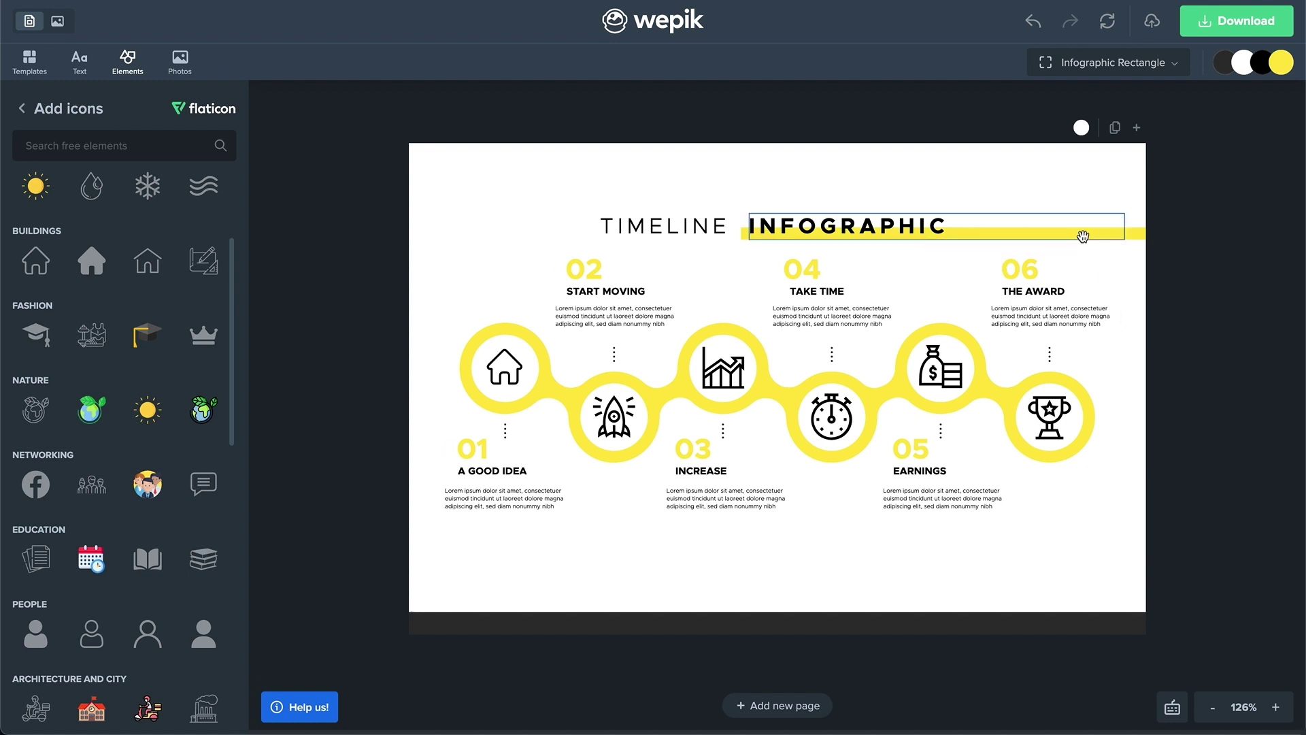
Change the document's yellow colour so all yellow elements turn red-orange
{"action": "left_click", "coordinate": [1119, 234]}
{"action": "left_click", "coordinate": [1281, 62]}
{"action": "mouse_move", "coordinate": [1189, 204]}
{"action": "left_mouse_down"}
{"action": "mouse_move", "coordinate": [1239, 208]}
{"action": "mouse_move", "coordinate": [1178, 204]}
{"action": "left_mouse_up"}
{"action": "left_click", "coordinate": [1208, 445]}
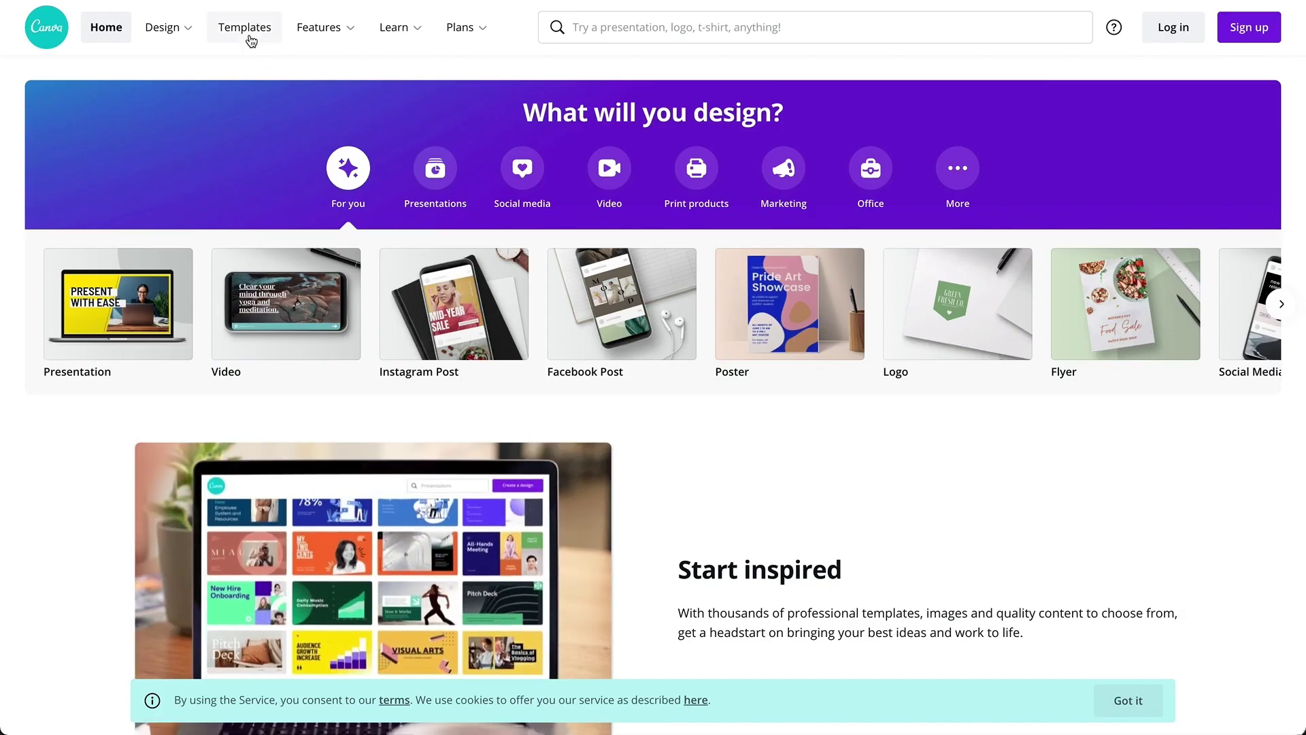
Browse Canva's Infographics templates and preview the Green Lined Climate Change infographic
{"action": "left_click", "coordinate": [247, 34]}
{"action": "scroll", "coordinate": [960, 335], "scroll_direction": "down", "scroll_amount": 3}
{"action": "scroll", "coordinate": [961, 336], "scroll_direction": "right", "scroll_amount": 3}
{"action": "left_click", "coordinate": [961, 291]}
{"action": "scroll", "coordinate": [812, 315], "scroll_direction": "down", "scroll_amount": 12}
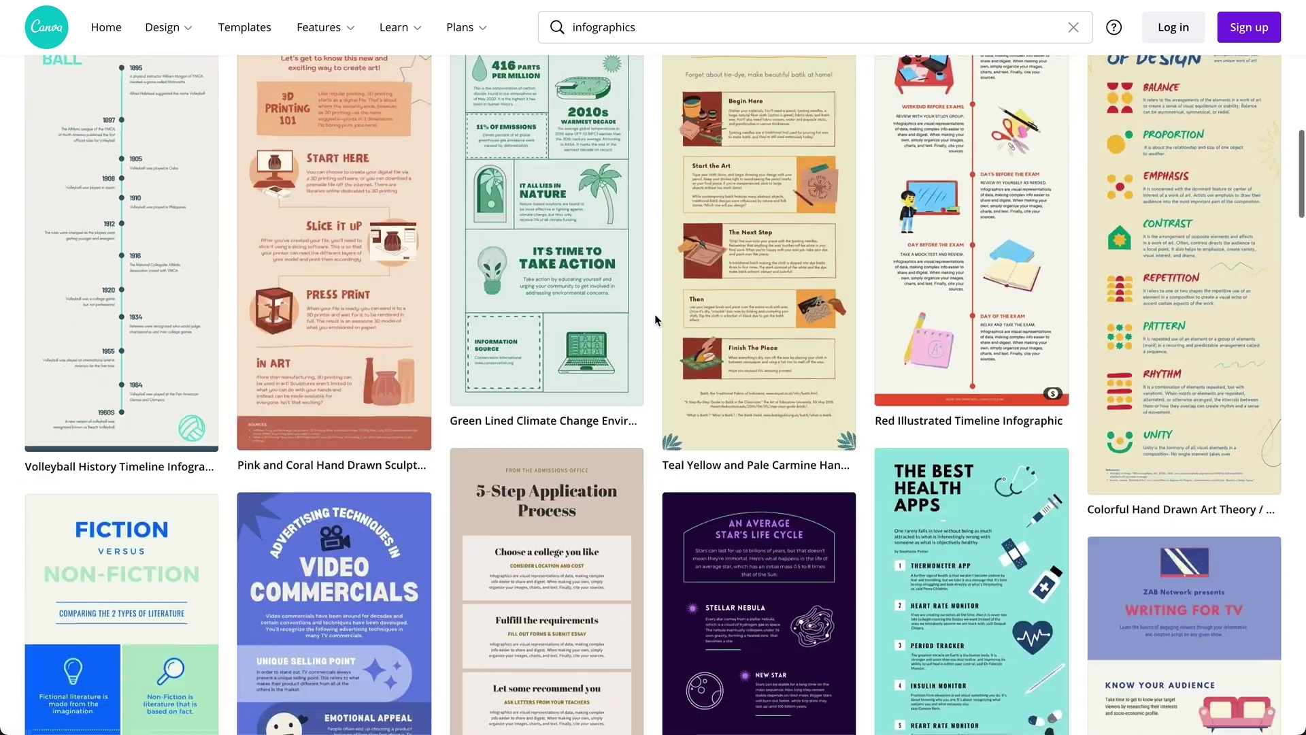
{"action": "scroll", "coordinate": [654, 314], "scroll_direction": "down", "scroll_amount": 8}
{"action": "scroll", "coordinate": [654, 314], "scroll_direction": "up", "scroll_amount": 6}
{"action": "scroll", "coordinate": [654, 313], "scroll_direction": "up", "scroll_amount": 4}
{"action": "left_click", "coordinate": [540, 297]}
Customize the climate change template at 103% zoom and set its page background to pale off-white
{"action": "left_click", "coordinate": [948, 353]}
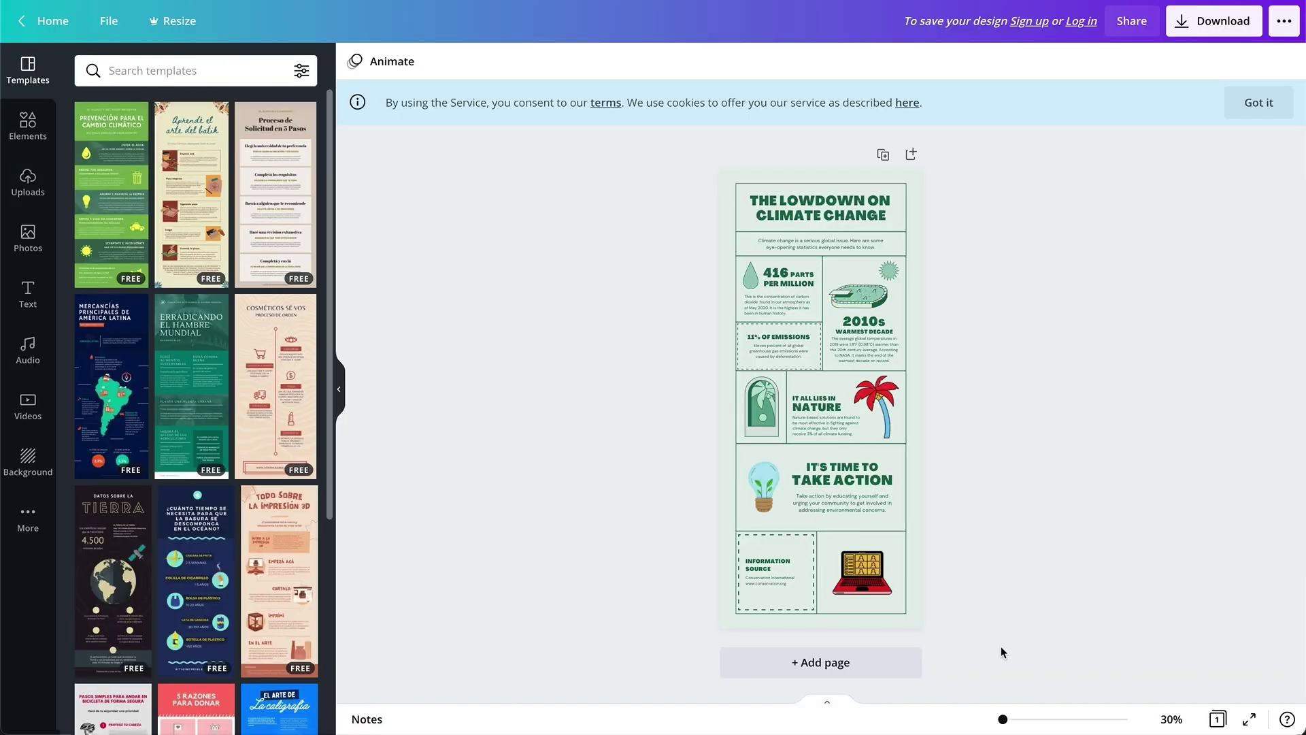
{"action": "left_click_drag", "start_coordinate": [1011, 722], "coordinate": [1022, 720]}
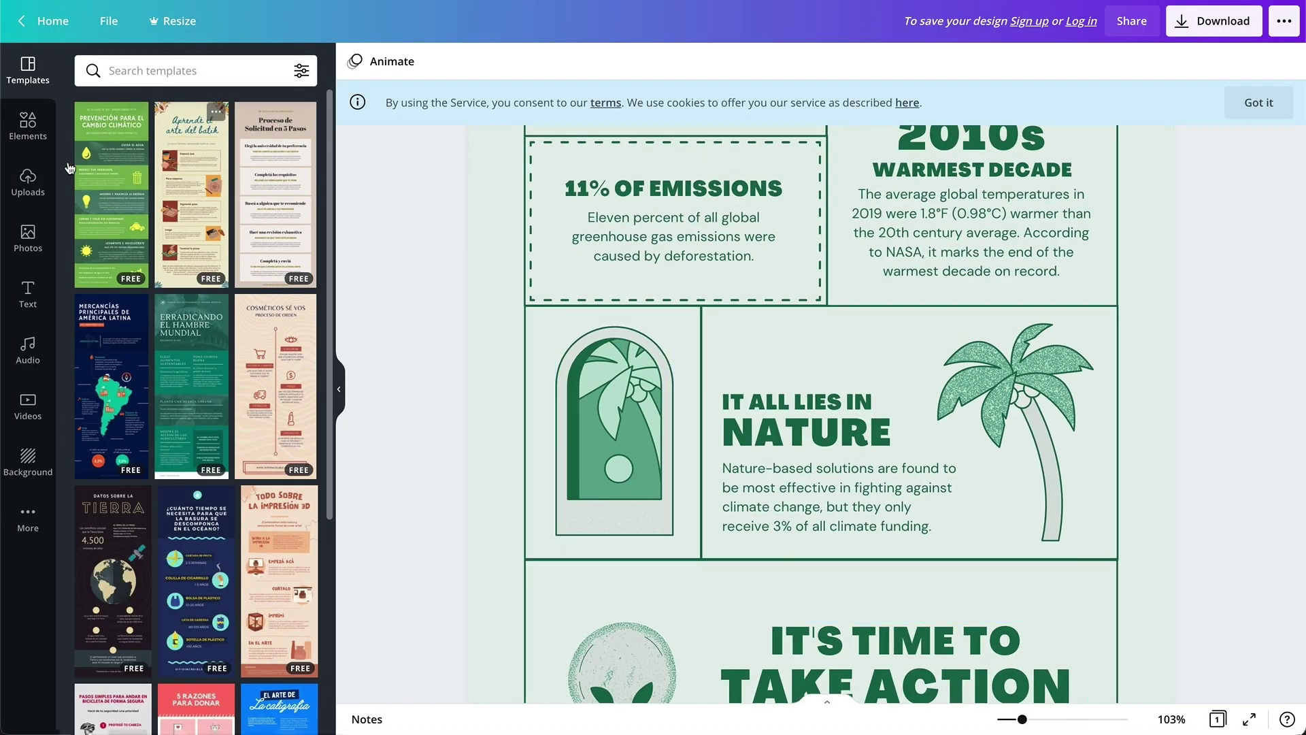
{"action": "left_click", "coordinate": [39, 467]}
{"action": "left_click", "coordinate": [125, 185]}
{"action": "left_click", "coordinate": [213, 112]}
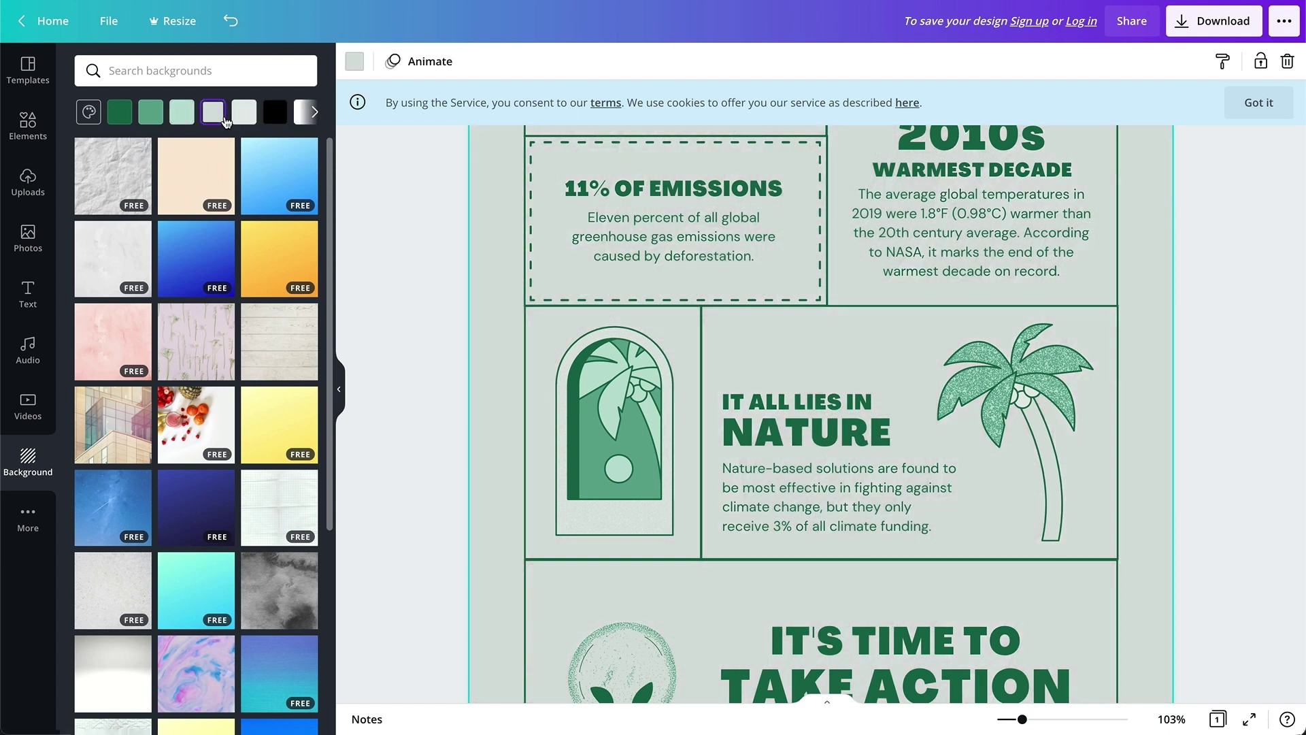
{"action": "left_click", "coordinate": [245, 117]}
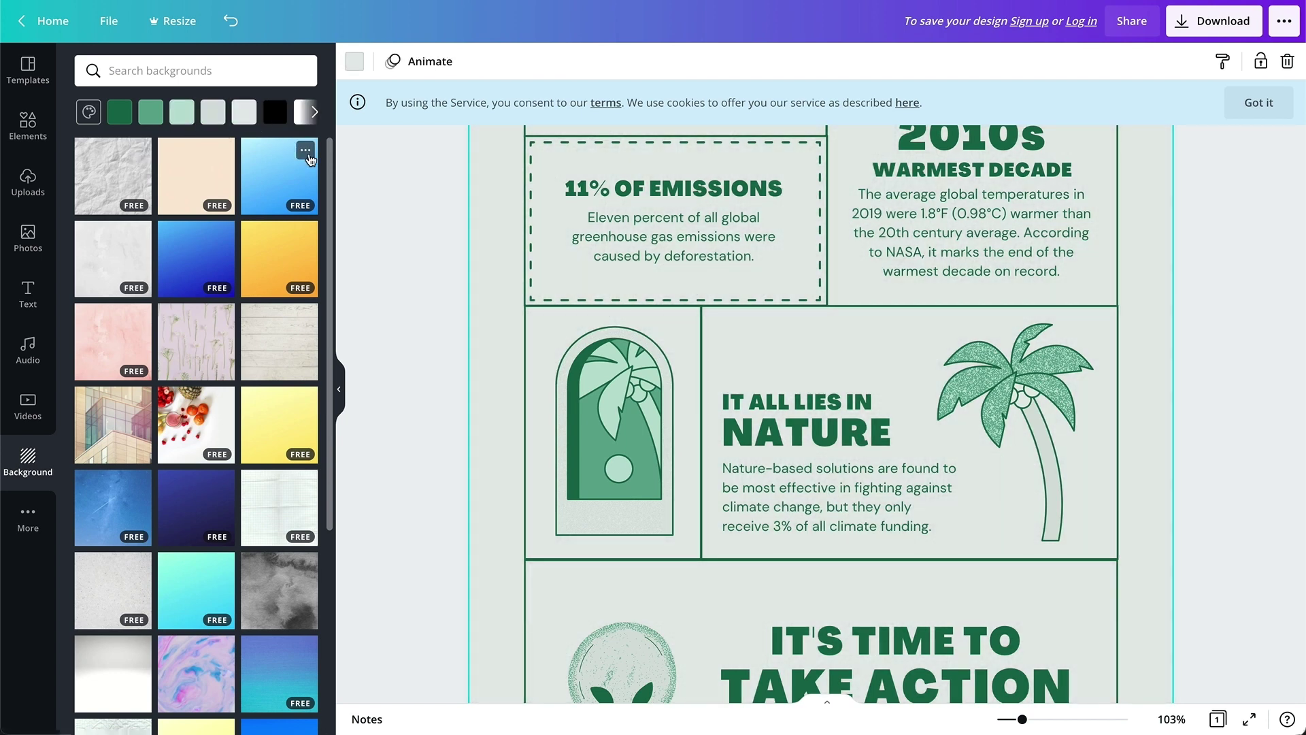
{"action": "left_click", "coordinate": [372, 238]}
{"action": "left_click", "coordinate": [27, 141]}
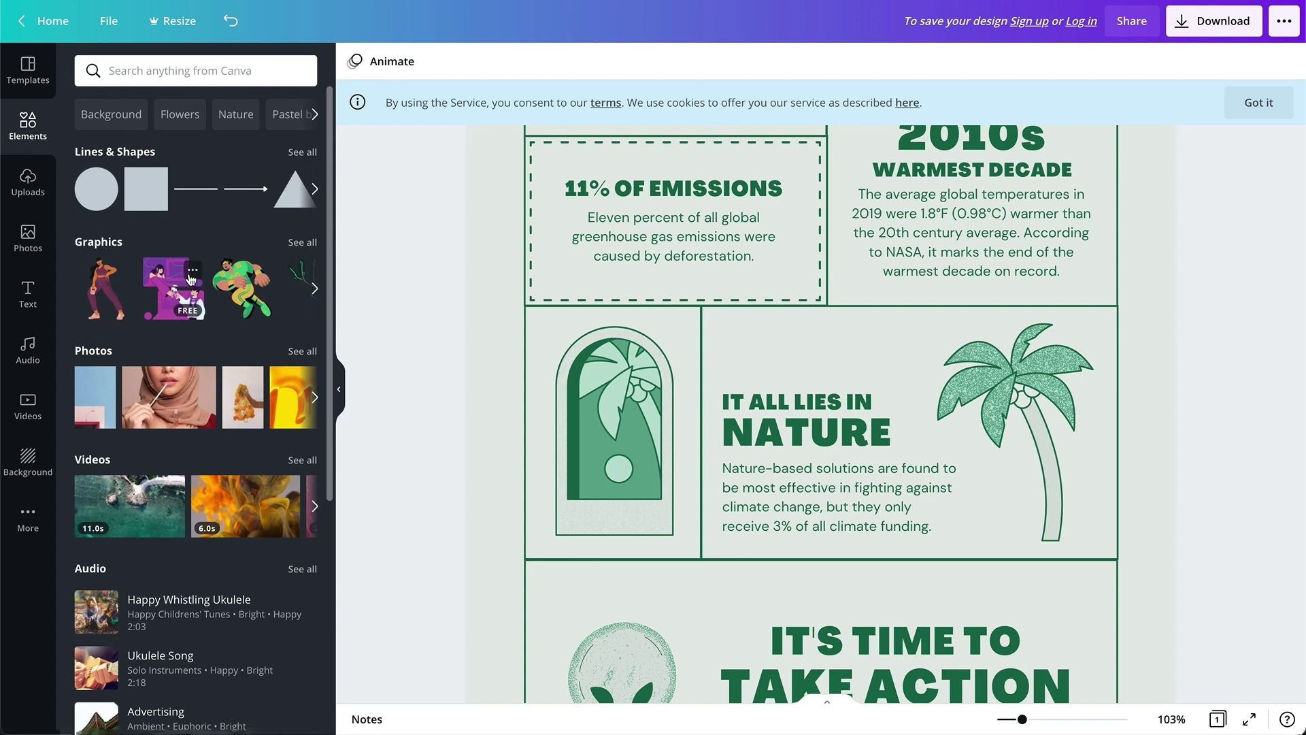
Place the purple friendship illustration, resized to 176x176, in the box beside IT ALL LIES IN NATURE
{"action": "left_click", "coordinate": [191, 273]}
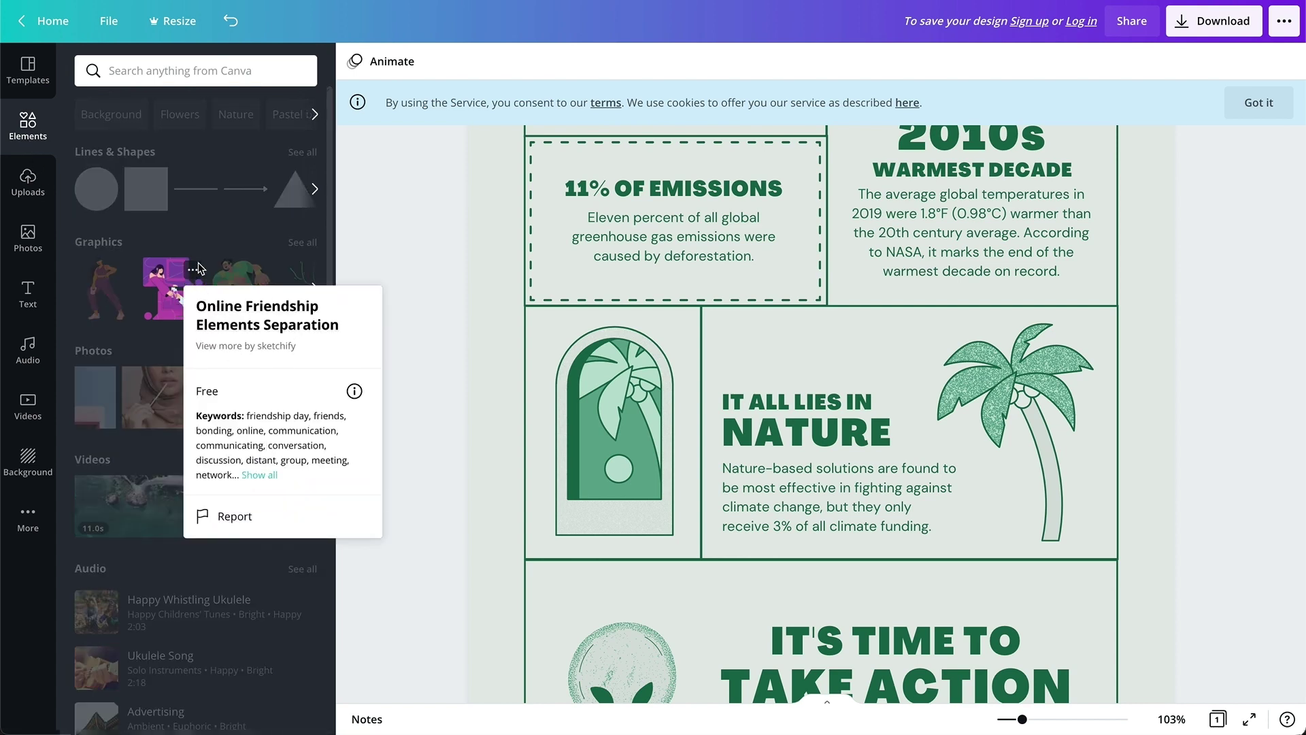
{"action": "left_click", "coordinate": [162, 293]}
{"action": "left_click", "coordinate": [166, 286]}
{"action": "left_click_drag", "start_coordinate": [641, 455], "coordinate": [630, 382]}
{"action": "left_click_drag", "start_coordinate": [714, 353], "coordinate": [670, 388]}
{"action": "left_click_drag", "start_coordinate": [821, 587], "coordinate": [665, 474]}
{"action": "left_click_drag", "start_coordinate": [609, 394], "coordinate": [609, 429]}
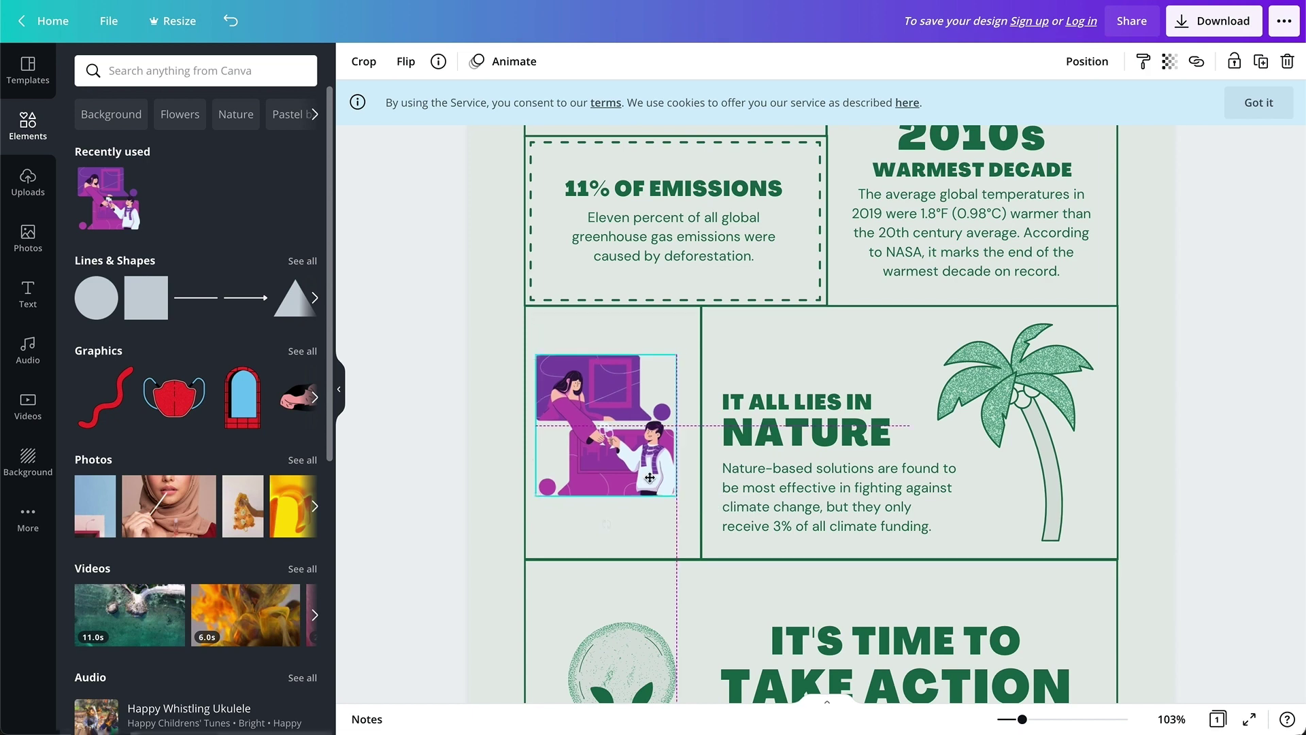
{"action": "left_click", "coordinate": [494, 487]}
{"action": "left_click", "coordinate": [1255, 531]}
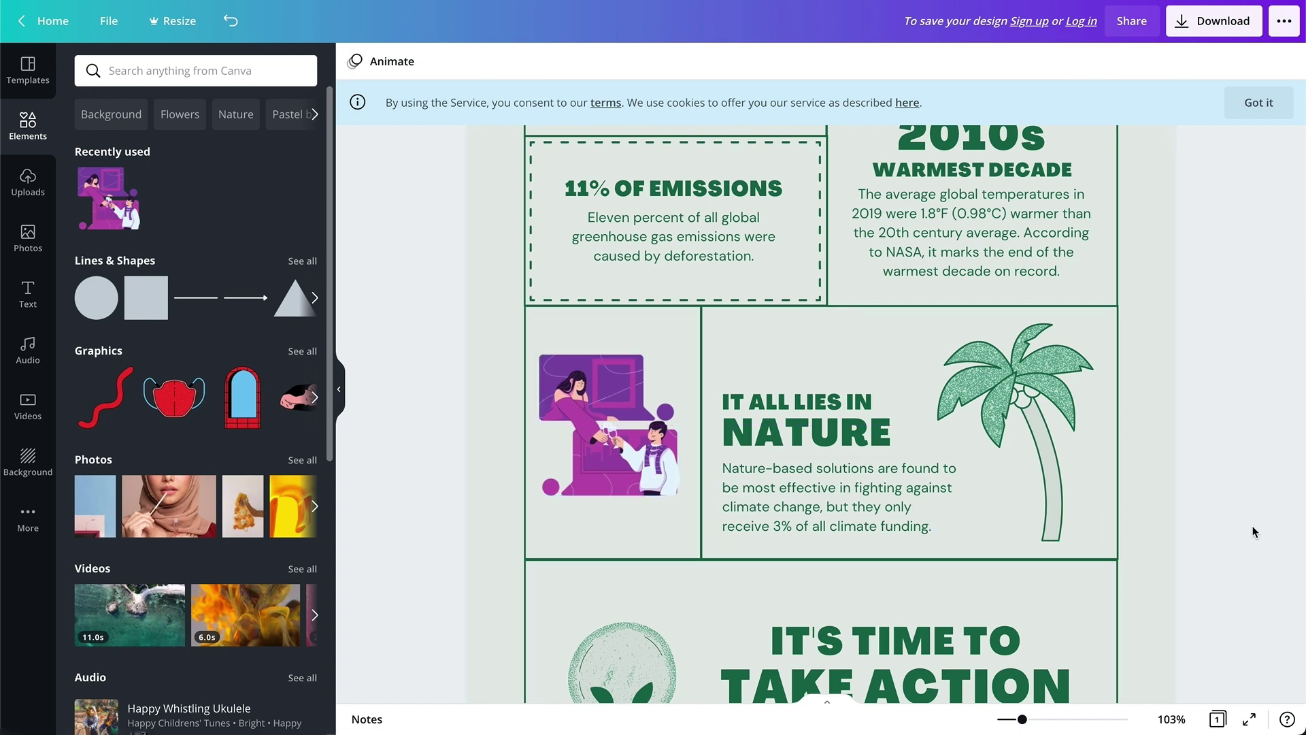
Browse the stock photo library, then bring up the template list
{"action": "left_click", "coordinate": [20, 232]}
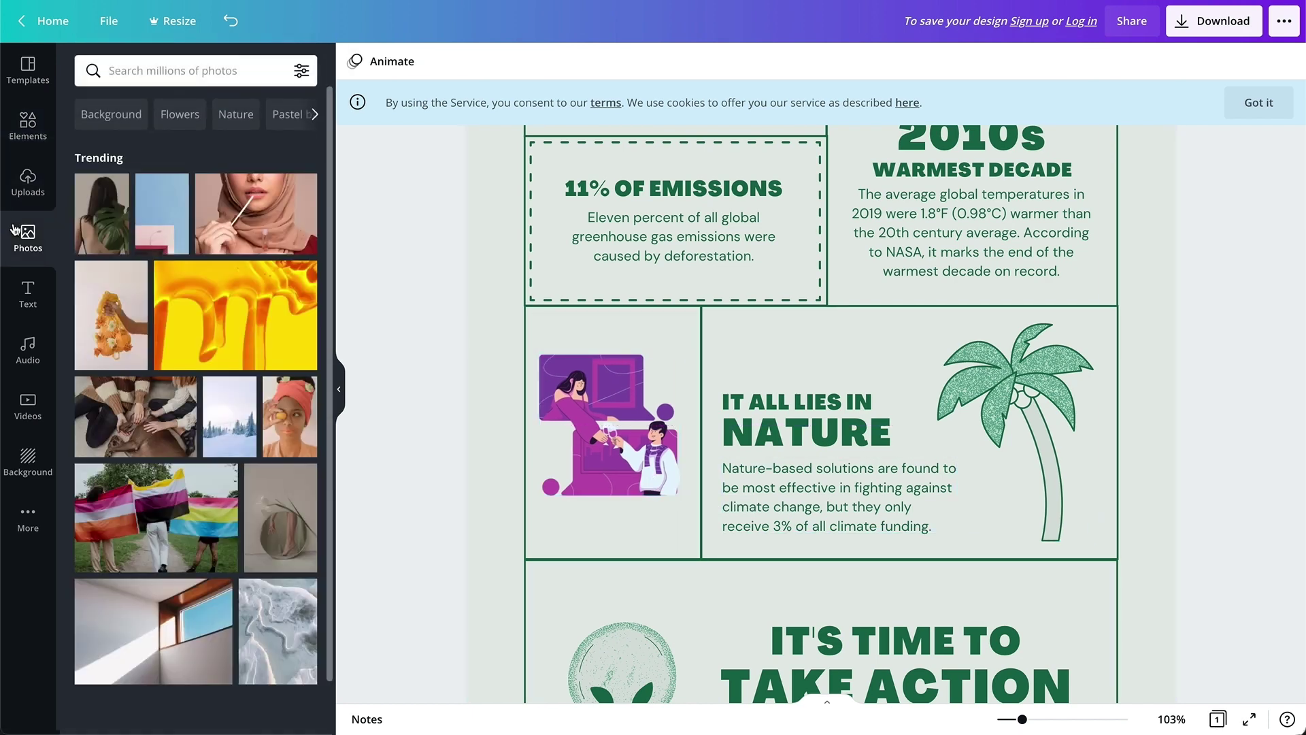
{"action": "scroll", "coordinate": [136, 264], "scroll_direction": "down", "scroll_amount": 8}
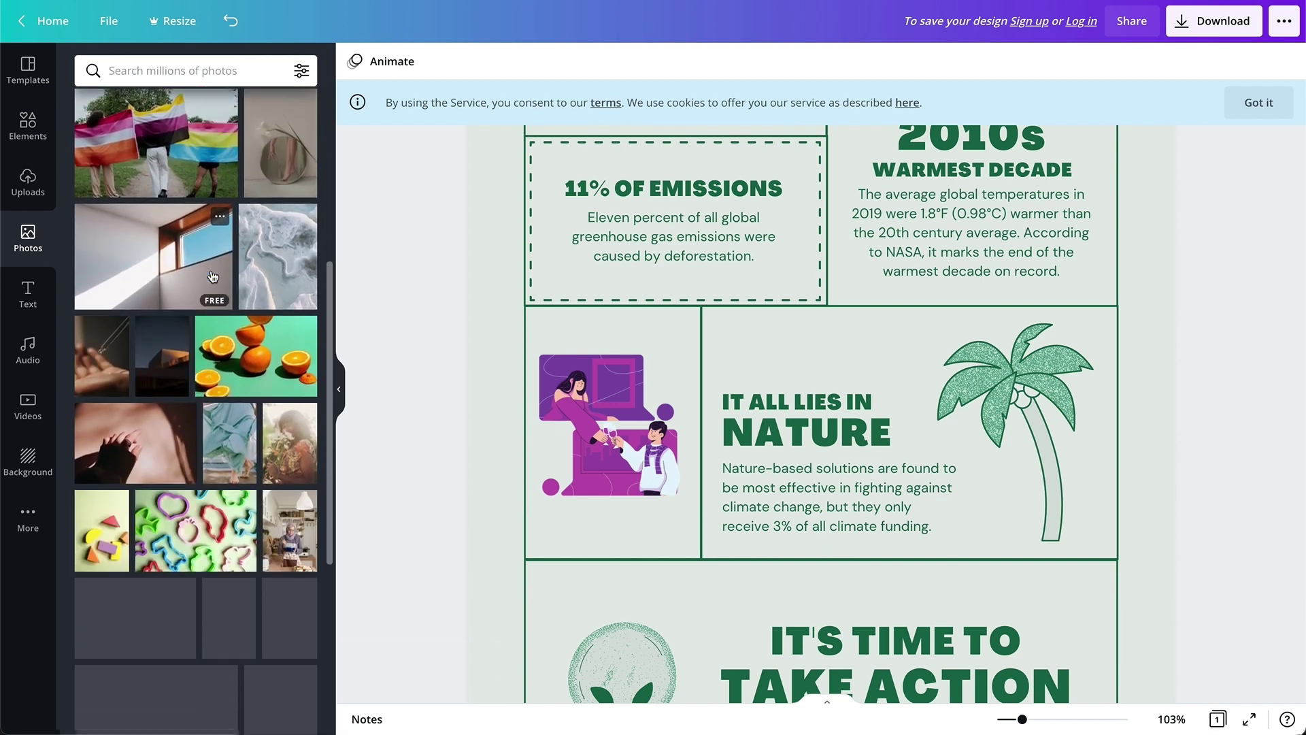
{"action": "scroll", "coordinate": [213, 276], "scroll_direction": "down", "scroll_amount": 3}
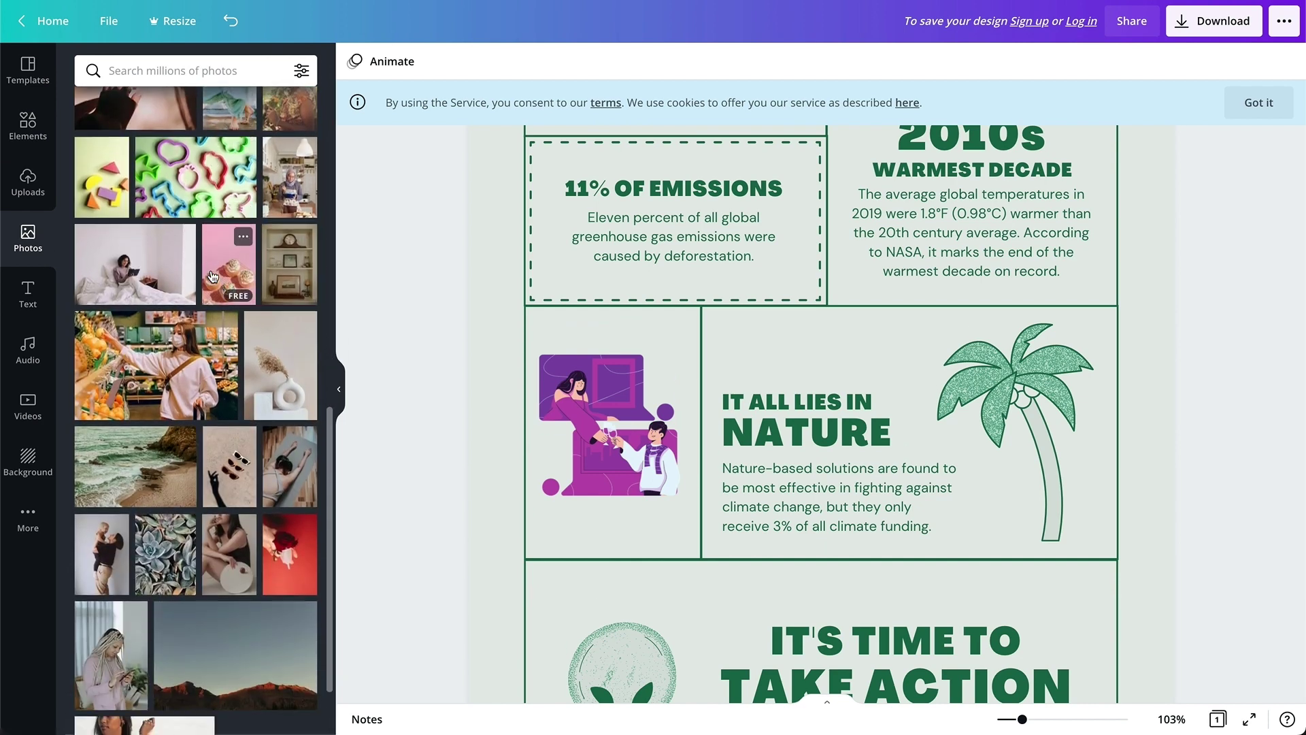
{"action": "left_click", "coordinate": [27, 68]}
Load the América Latina map template and try a light teal background before restoring navy
{"action": "scroll", "coordinate": [121, 216], "scroll_direction": "down", "scroll_amount": 3}
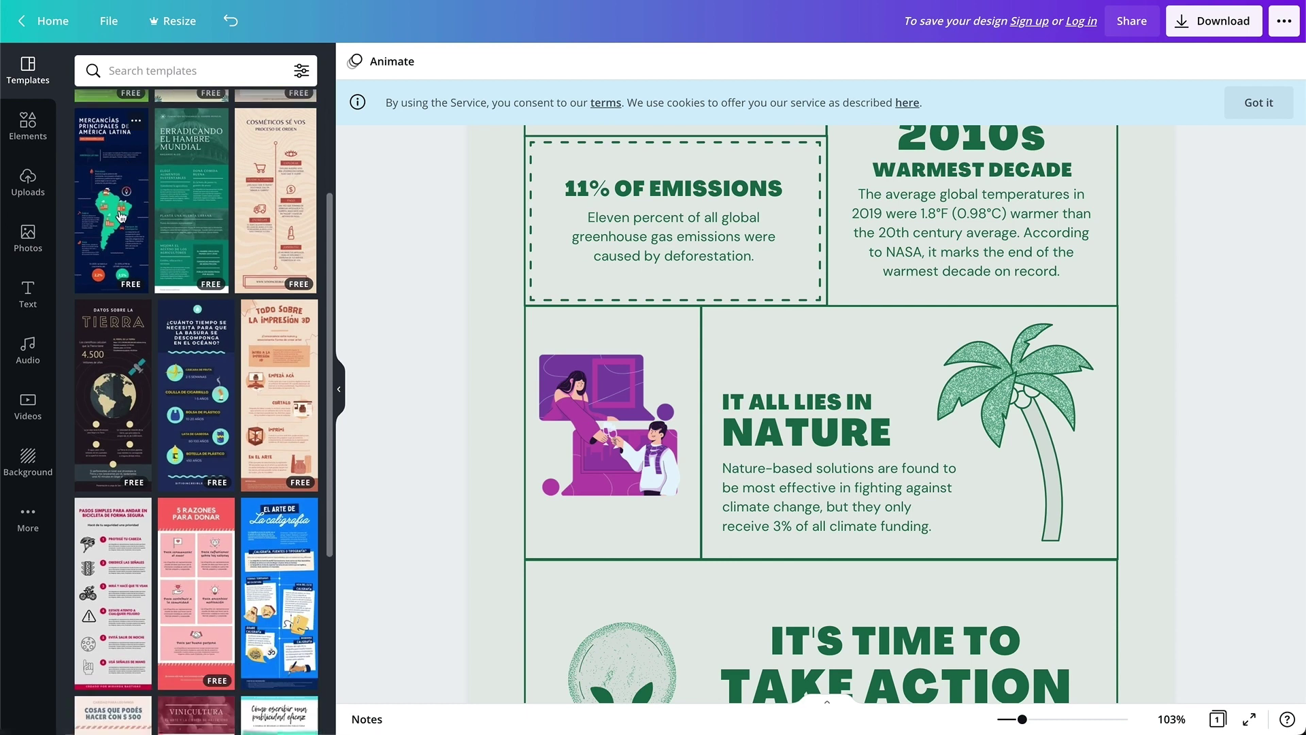
{"action": "left_click", "coordinate": [121, 216]}
{"action": "scroll", "coordinate": [842, 314], "scroll_direction": "down", "scroll_amount": 6}
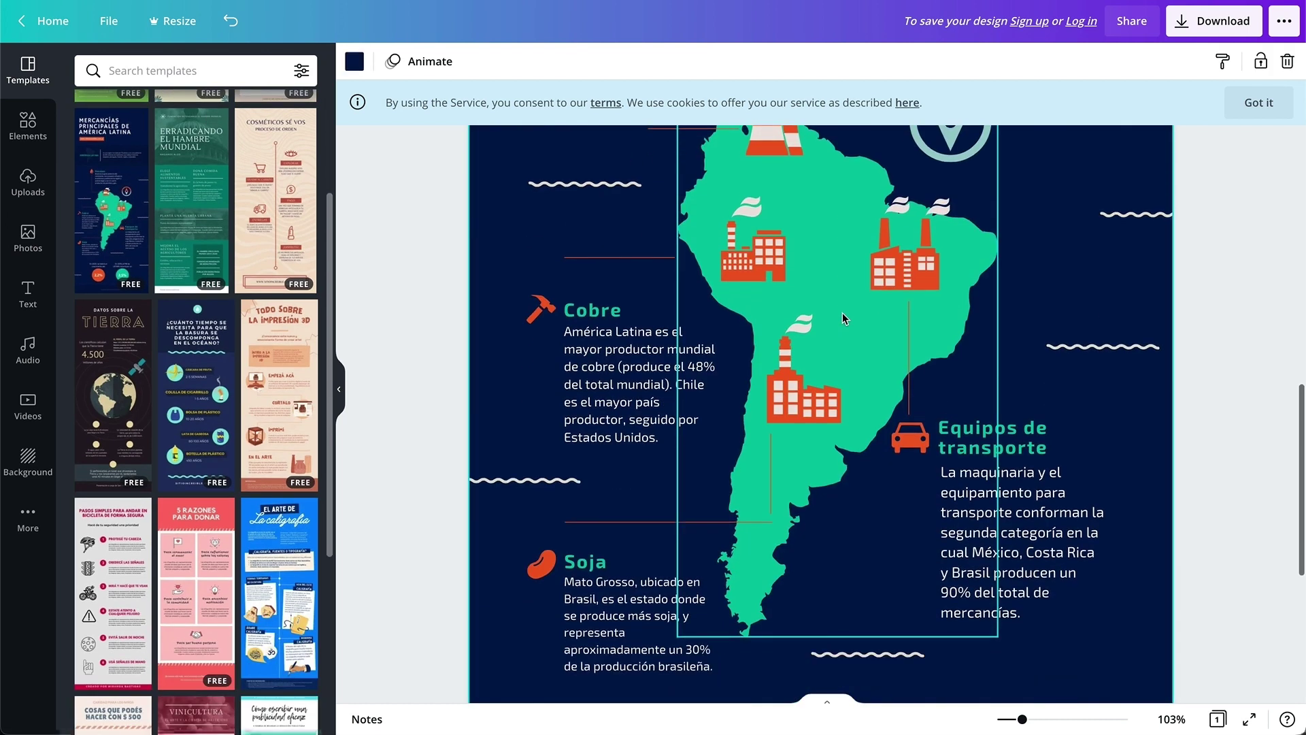
{"action": "left_click", "coordinate": [20, 472]}
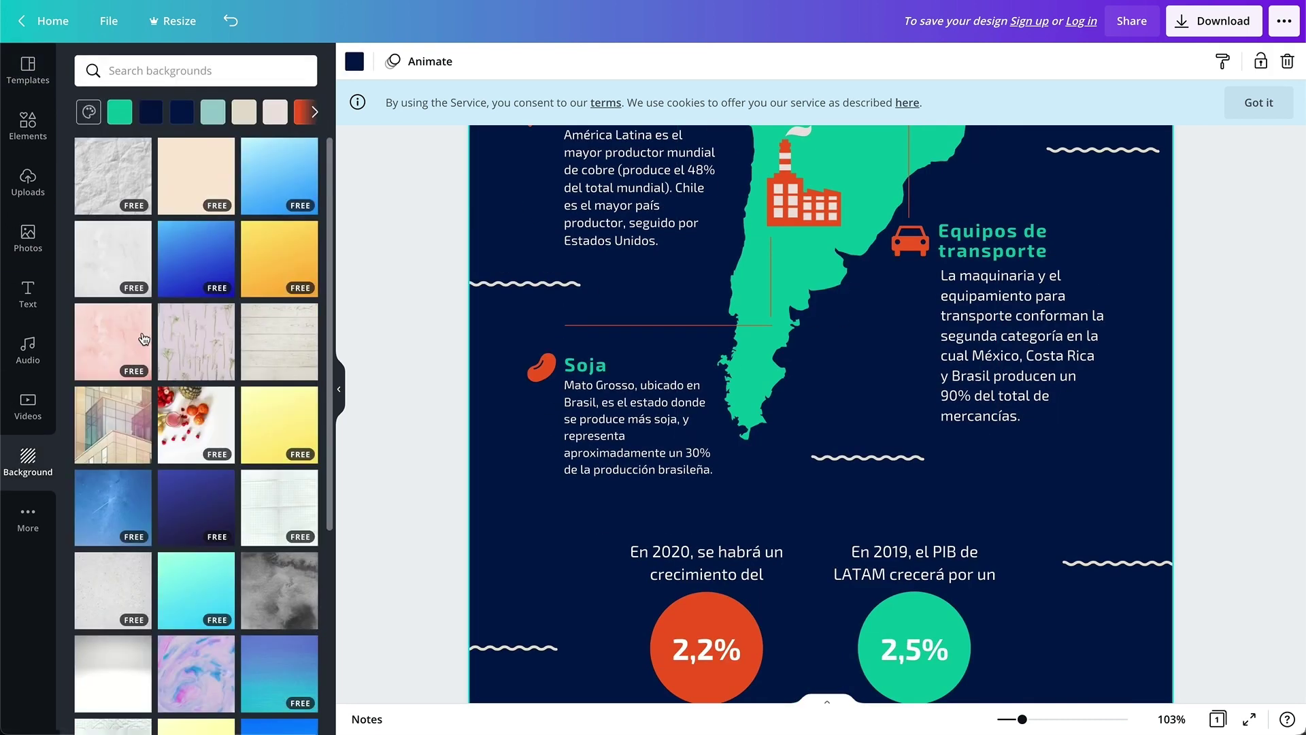
{"action": "left_click", "coordinate": [211, 113]}
{"action": "left_click", "coordinate": [149, 112]}
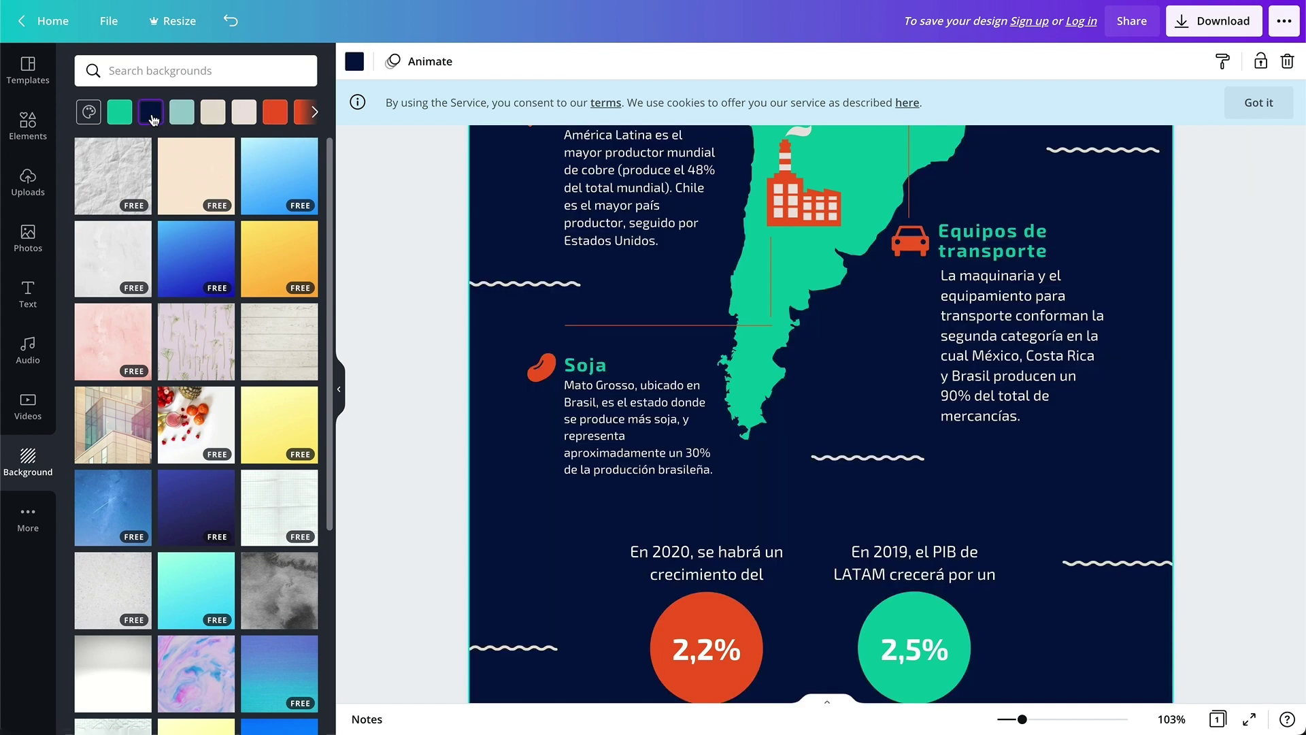
{"action": "left_click", "coordinate": [382, 208]}
Try editing the MERCANCÍAS PRINCIPALES title, then switch to the Erradicando el Hambre Mundial template
{"action": "scroll", "coordinate": [887, 336], "scroll_direction": "up", "scroll_amount": 10}
{"action": "scroll", "coordinate": [887, 336], "scroll_direction": "up", "scroll_amount": 3}
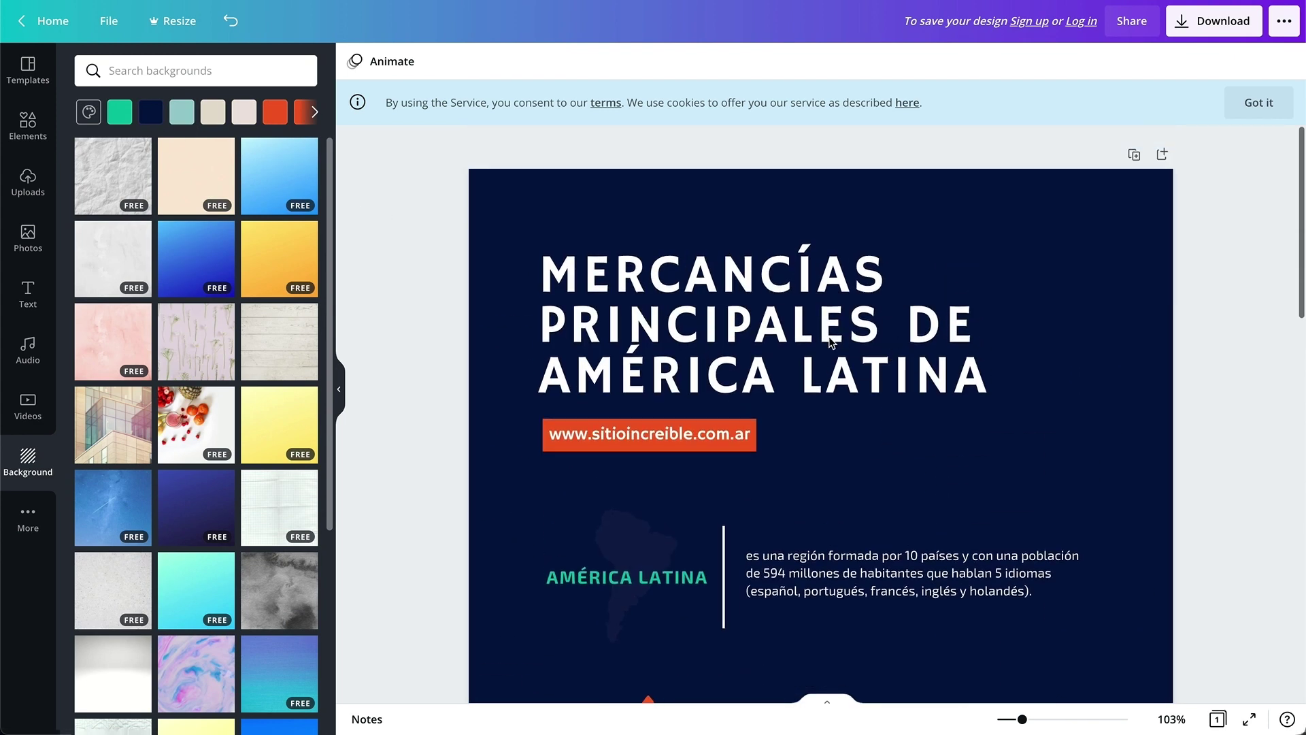
{"action": "double_click", "coordinate": [793, 337]}
{"action": "left_click", "coordinate": [932, 439]}
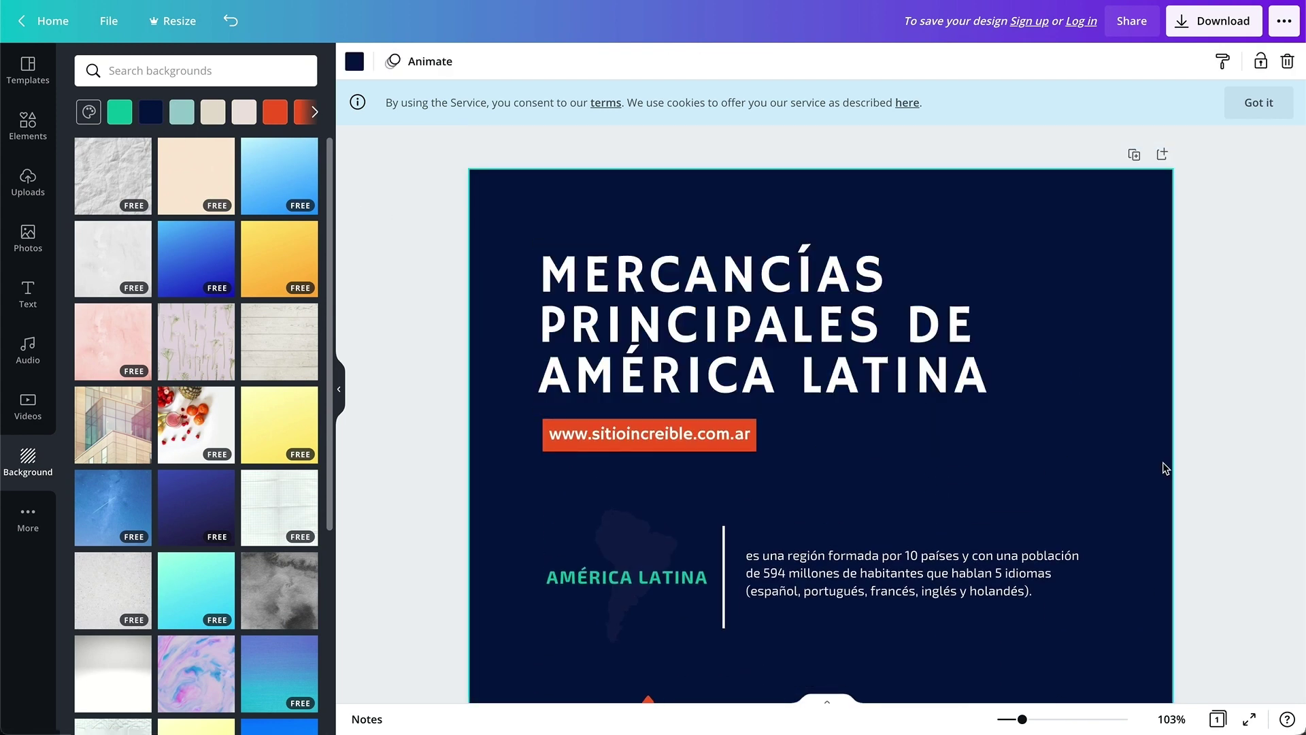
{"action": "left_click", "coordinate": [1222, 467]}
{"action": "left_click", "coordinate": [28, 68]}
{"action": "left_click", "coordinate": [192, 198]}
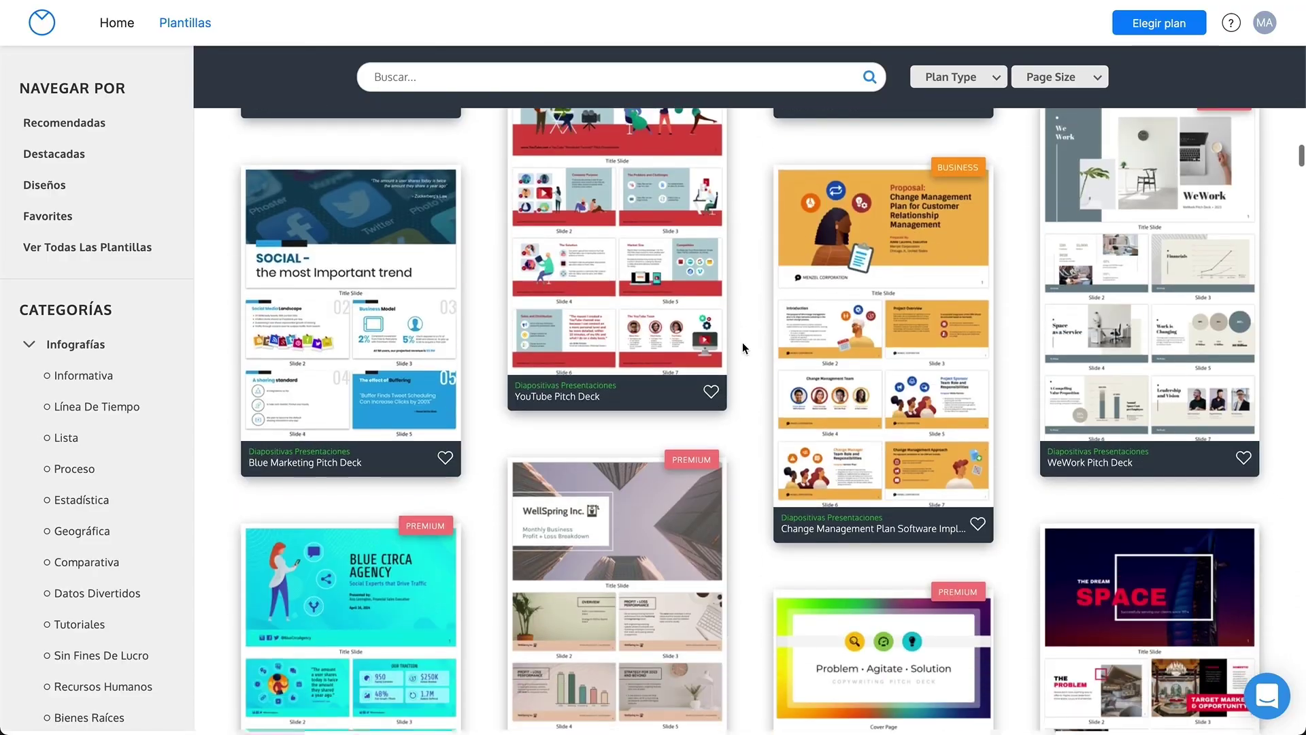
Filter Venngage templates to Infografías and open Home Inspection Safety Procedure in the editor
{"action": "scroll", "coordinate": [741, 341], "scroll_direction": "down", "scroll_amount": 5}
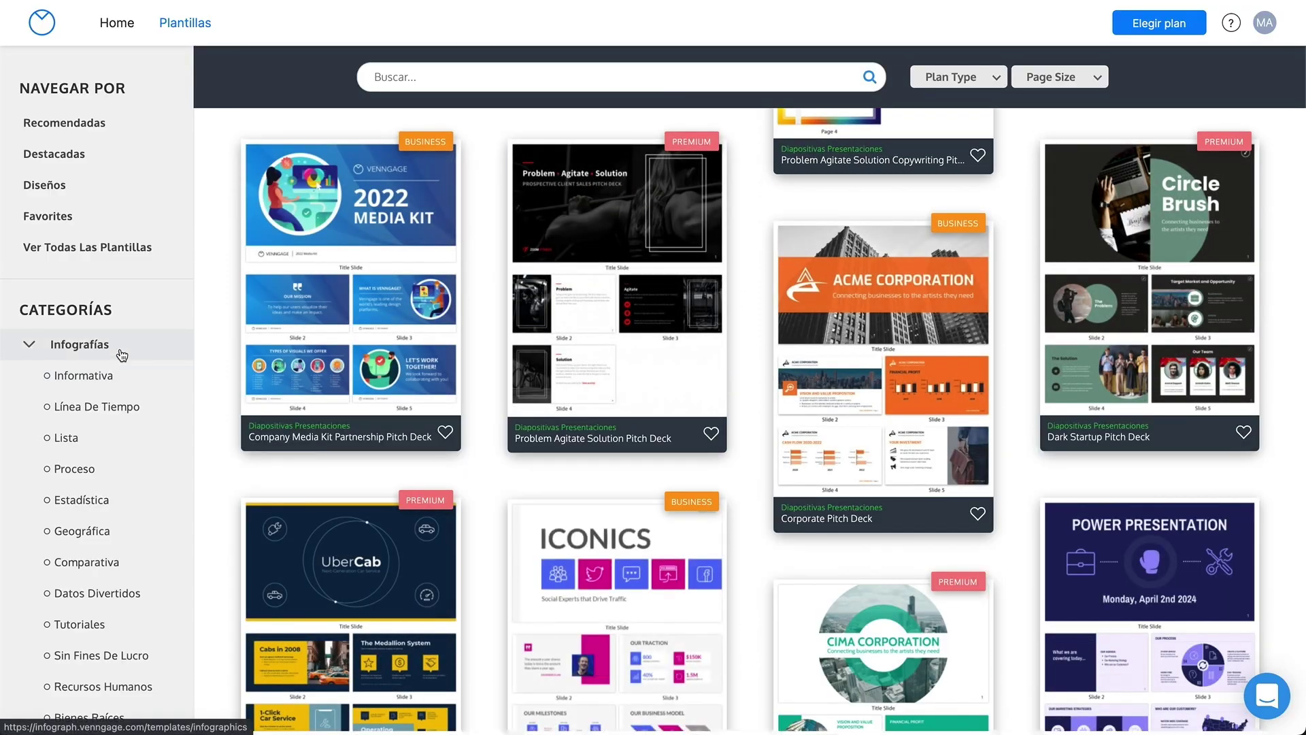
{"action": "left_click", "coordinate": [121, 352]}
{"action": "scroll", "coordinate": [753, 454], "scroll_direction": "down", "scroll_amount": 12}
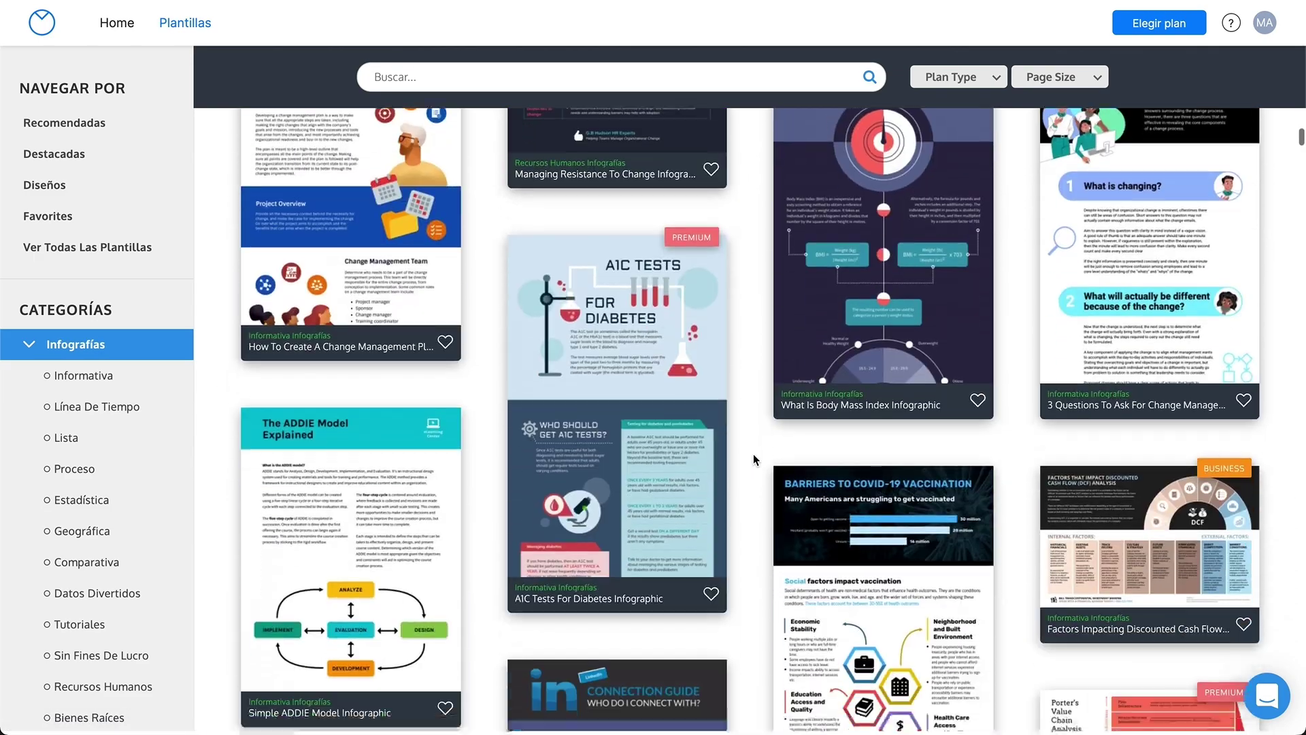
{"action": "scroll", "coordinate": [753, 454], "scroll_direction": "down", "scroll_amount": 20}
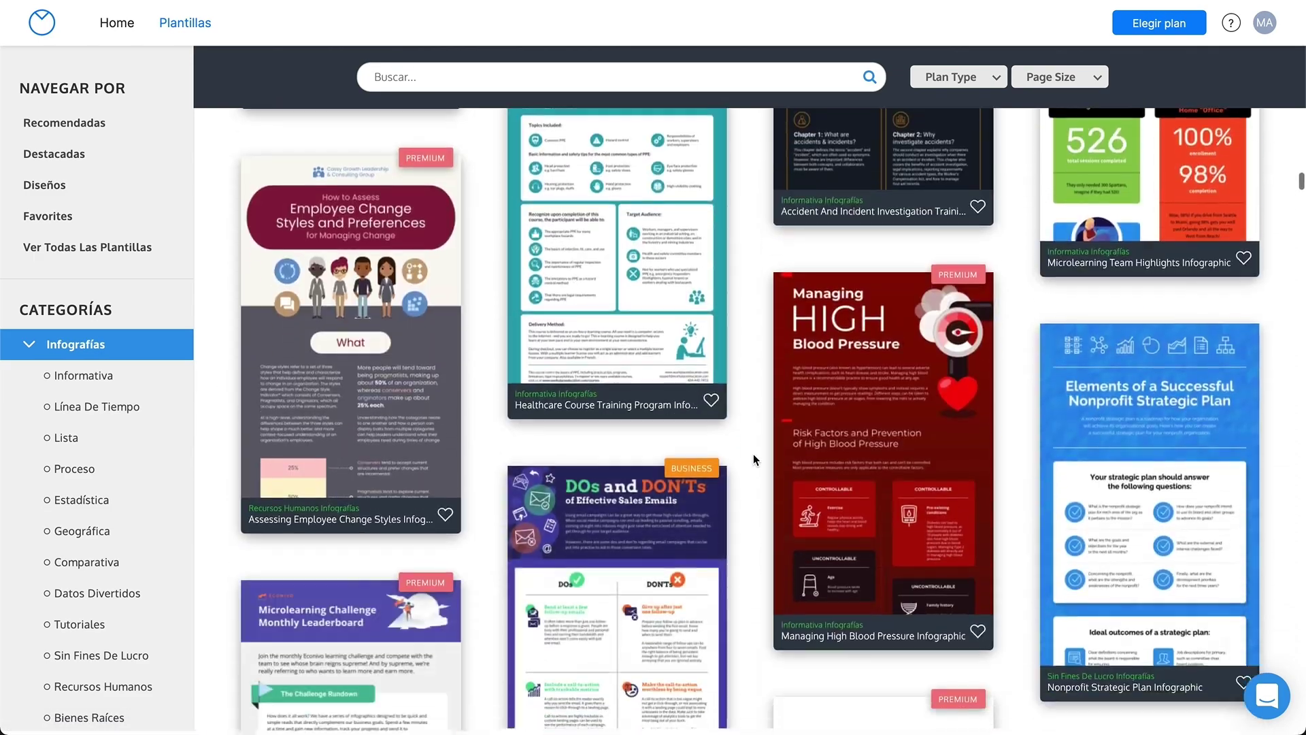
{"action": "scroll", "coordinate": [753, 454], "scroll_direction": "down", "scroll_amount": 15}
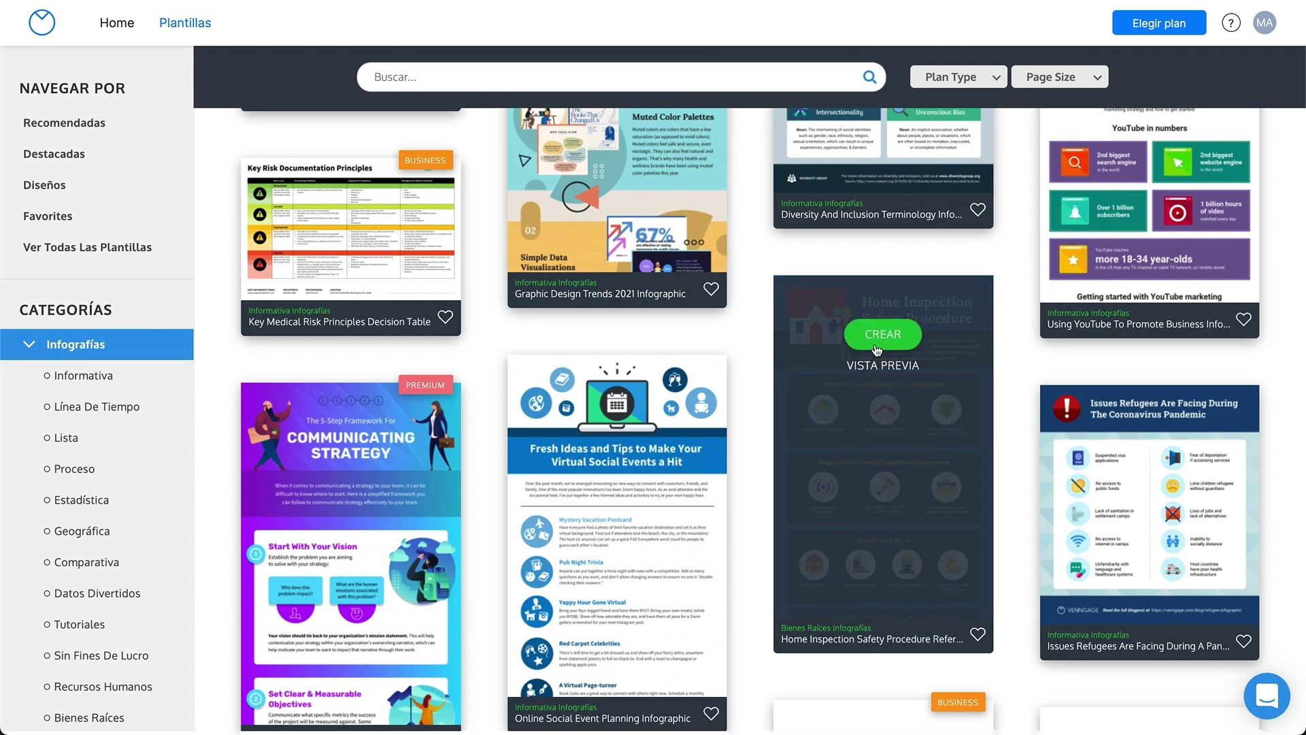
{"action": "left_click", "coordinate": [877, 344]}
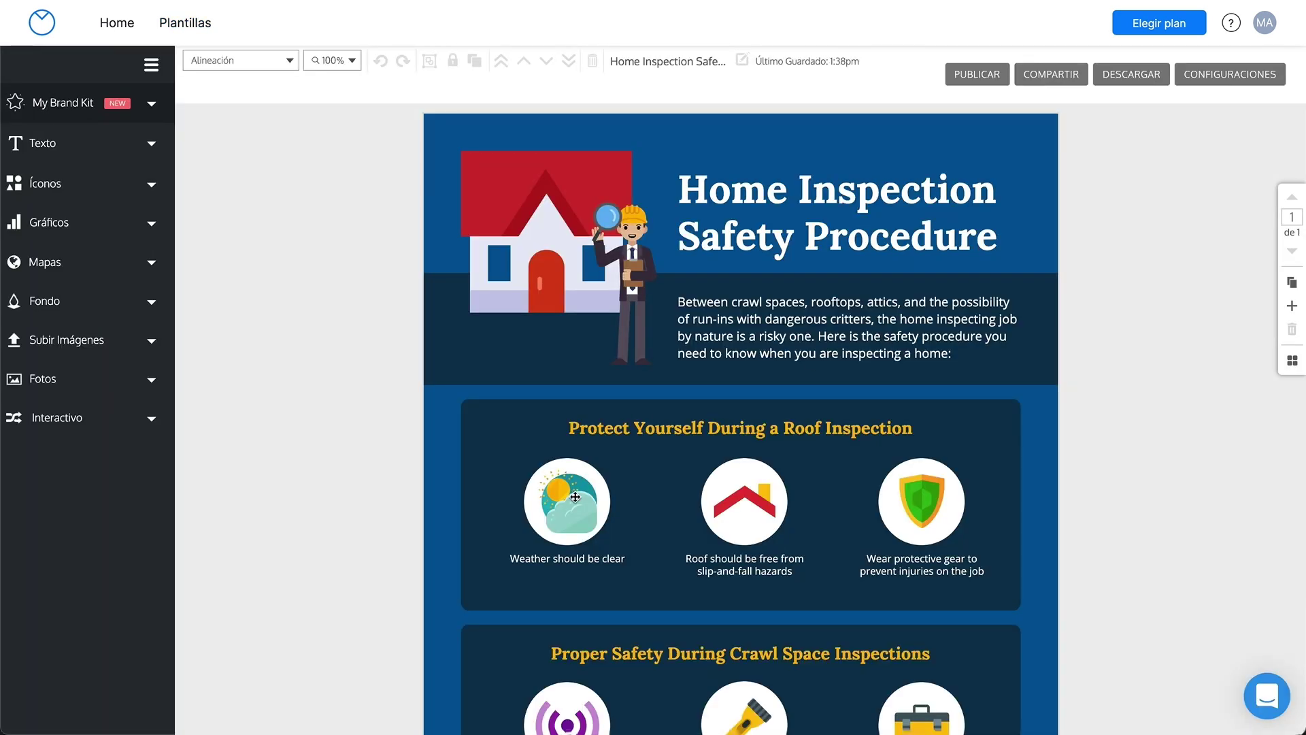
Replace the weather icon with a dark navy storm-cloud icon found by searching 'cloud'
{"action": "left_click", "coordinate": [574, 496]}
{"action": "key", "text": "Delete"}
{"action": "left_click", "coordinate": [102, 184]}
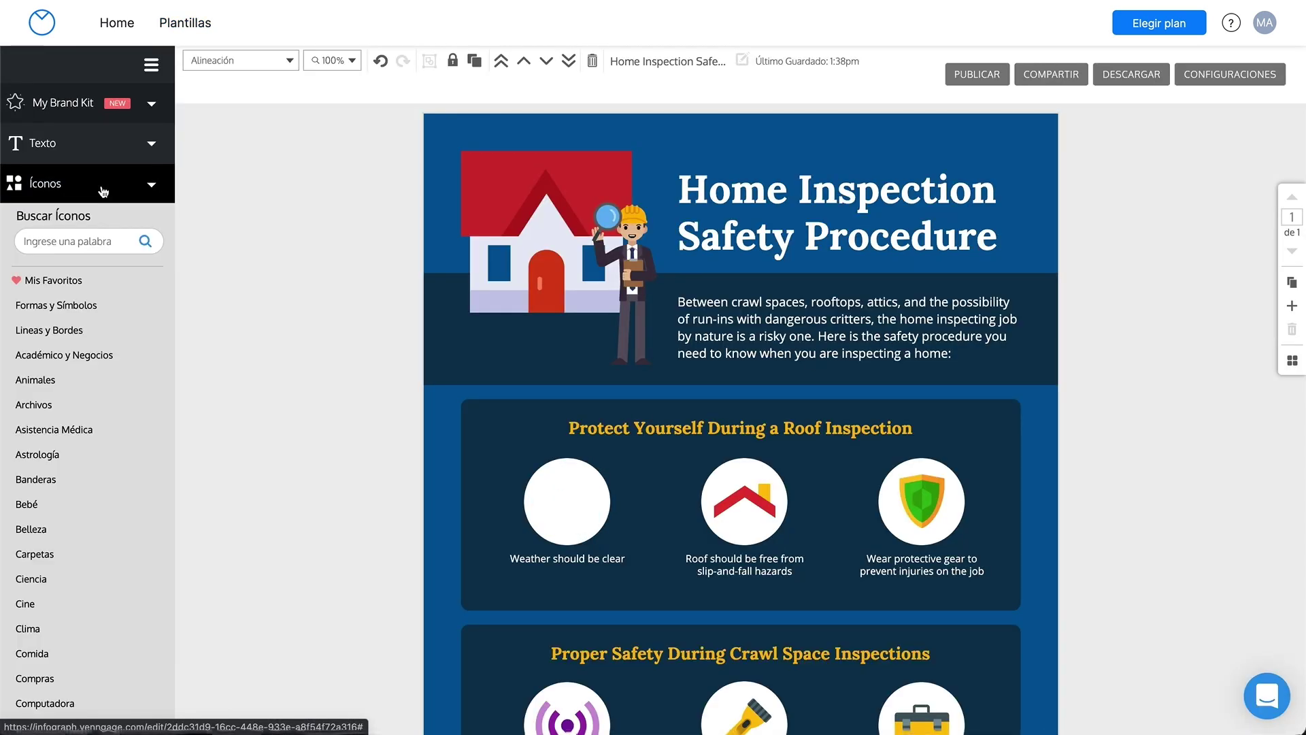
{"action": "type", "text": "cloud"}
{"action": "key", "text": "Return"}
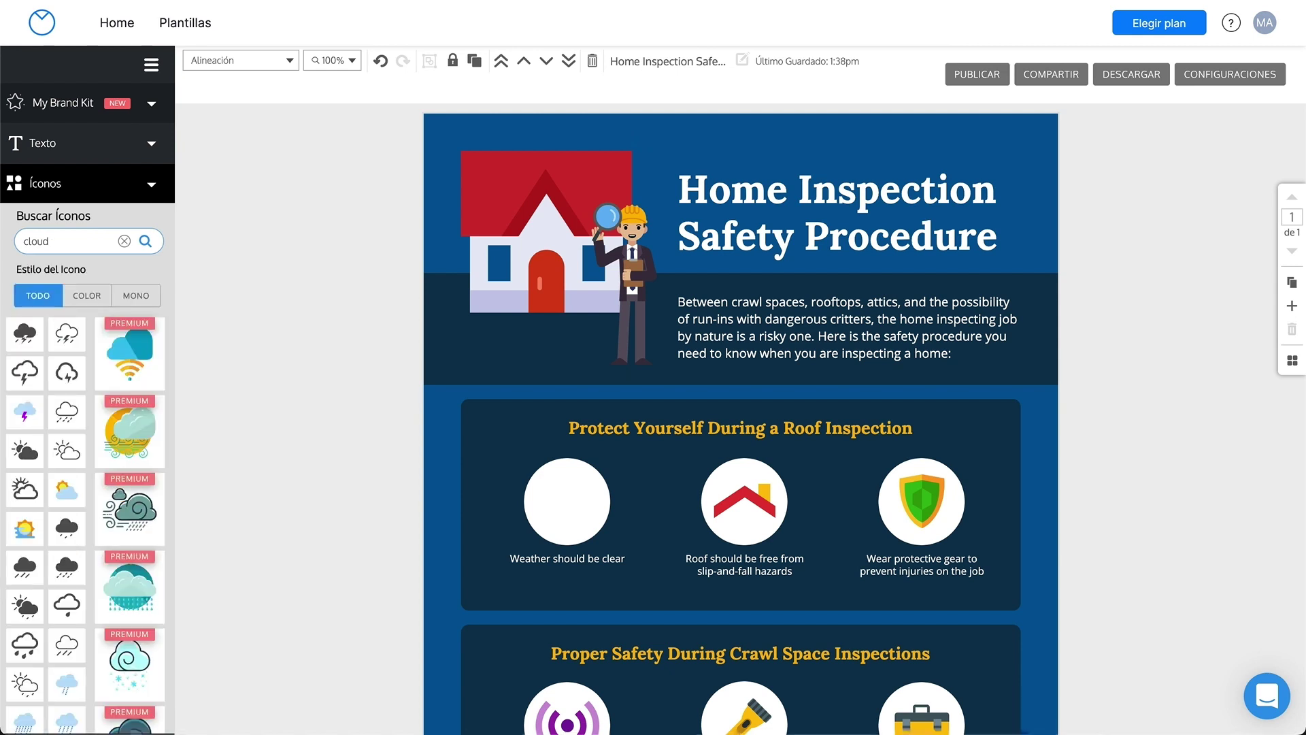
{"action": "left_click_drag", "start_coordinate": [27, 332], "coordinate": [573, 496]}
{"action": "left_click", "coordinate": [293, 88]}
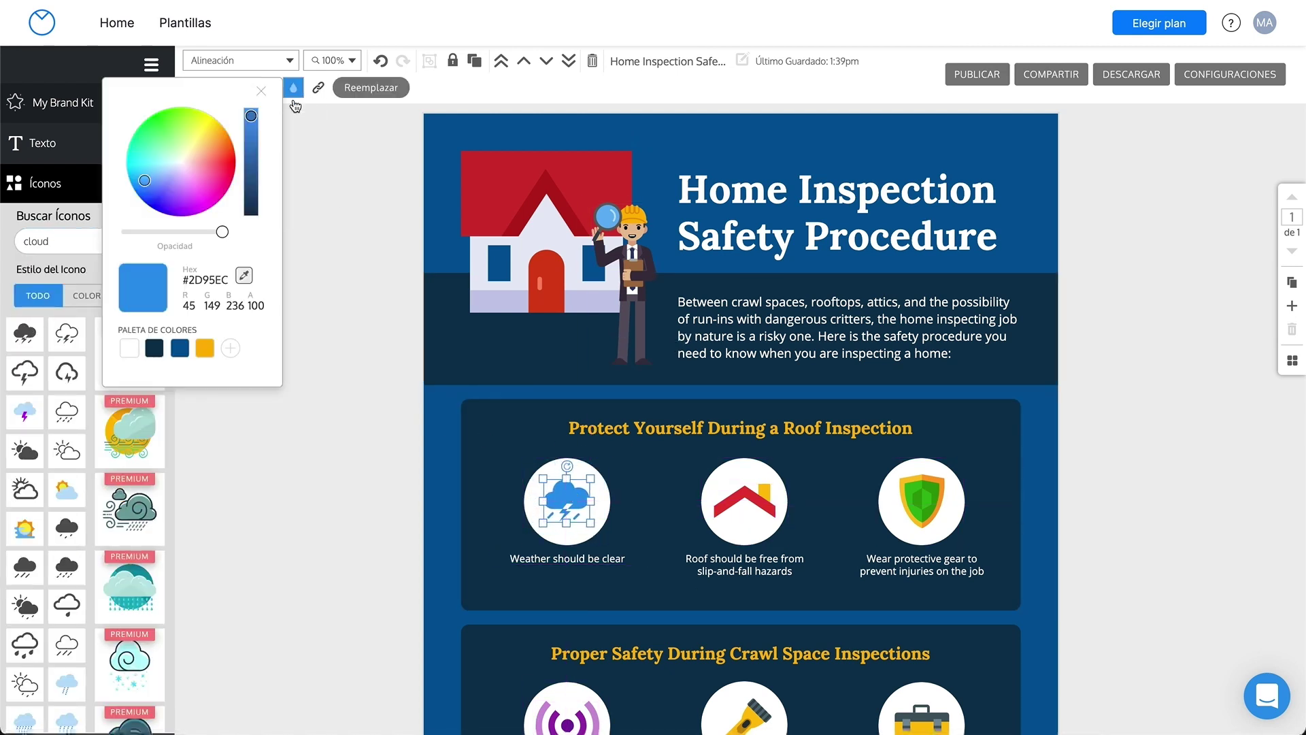
{"action": "left_click", "coordinate": [161, 354]}
{"action": "left_click", "coordinate": [324, 459]}
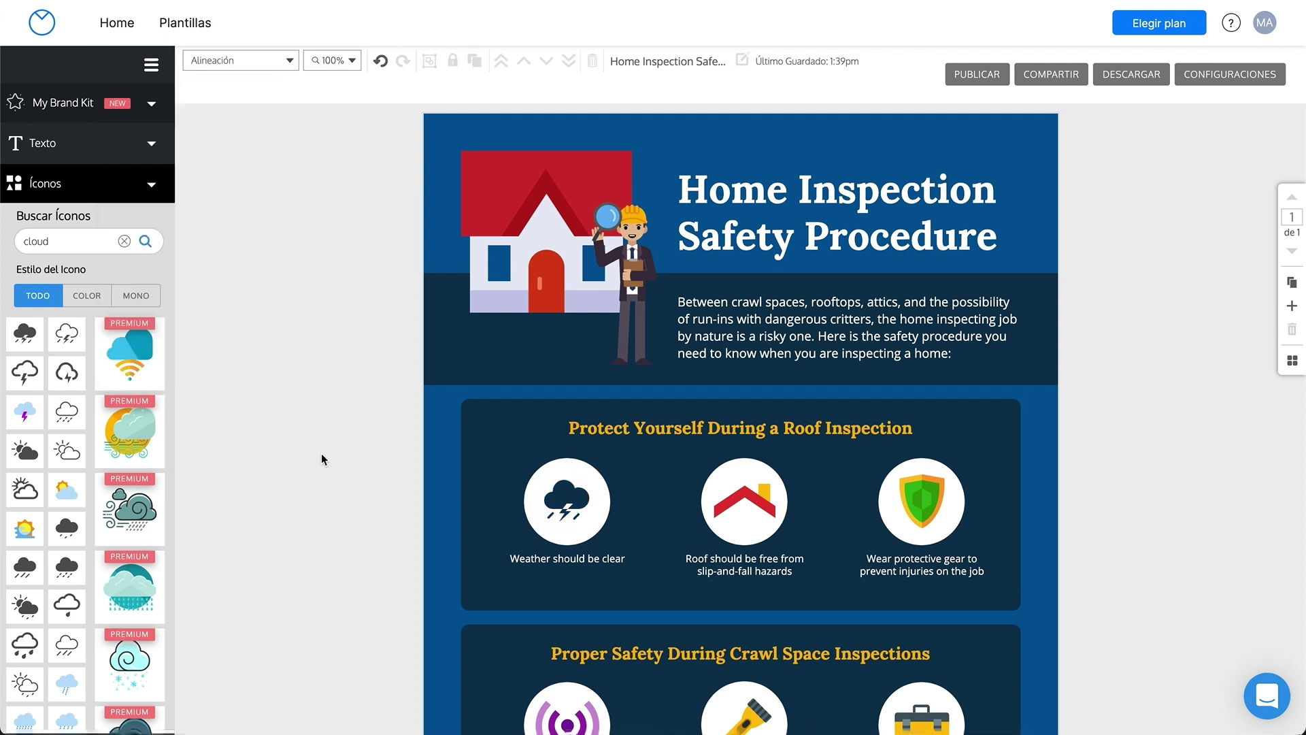
Replace the roof icon with a centred dark navy house icon found by searching 'house'
{"action": "left_click", "coordinate": [726, 497]}
{"action": "key", "text": "Delete"}
{"action": "type", "text": "house"}
{"action": "key", "text": "Return"}
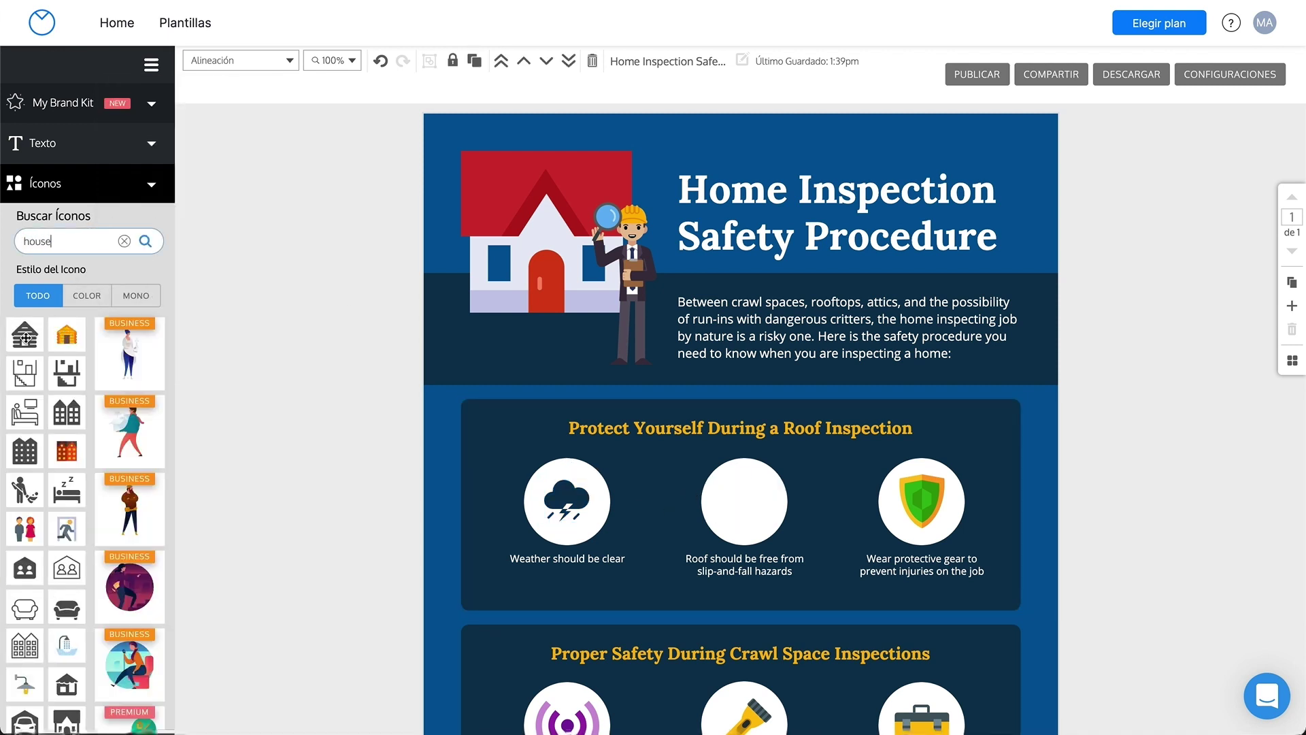
{"action": "left_click_drag", "start_coordinate": [97, 367], "coordinate": [750, 509]}
{"action": "left_click_drag", "start_coordinate": [781, 467], "coordinate": [751, 499]}
{"action": "left_click", "coordinate": [293, 87]}
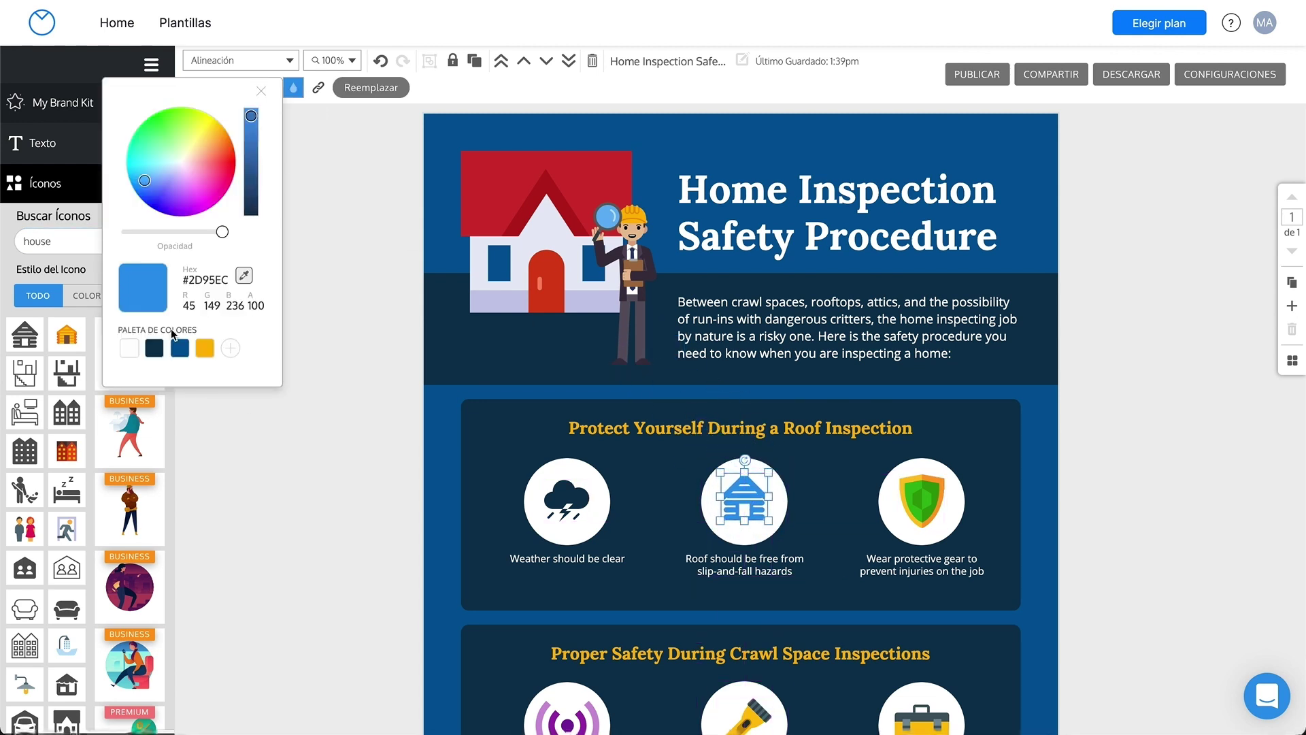
{"action": "left_click", "coordinate": [162, 351]}
{"action": "left_click", "coordinate": [267, 422]}
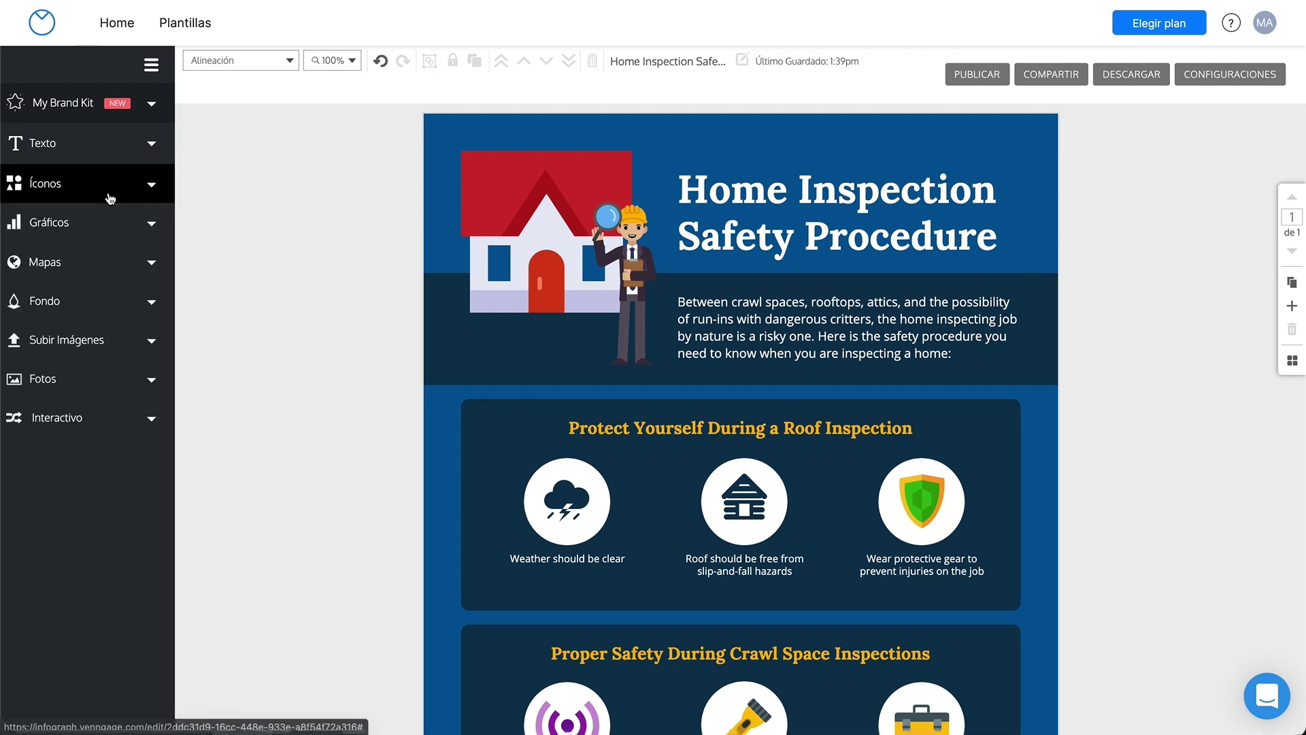
Try several page backgrounds and settle on a blue gradient
{"action": "left_click", "coordinate": [65, 299]}
{"action": "left_click", "coordinate": [29, 371]}
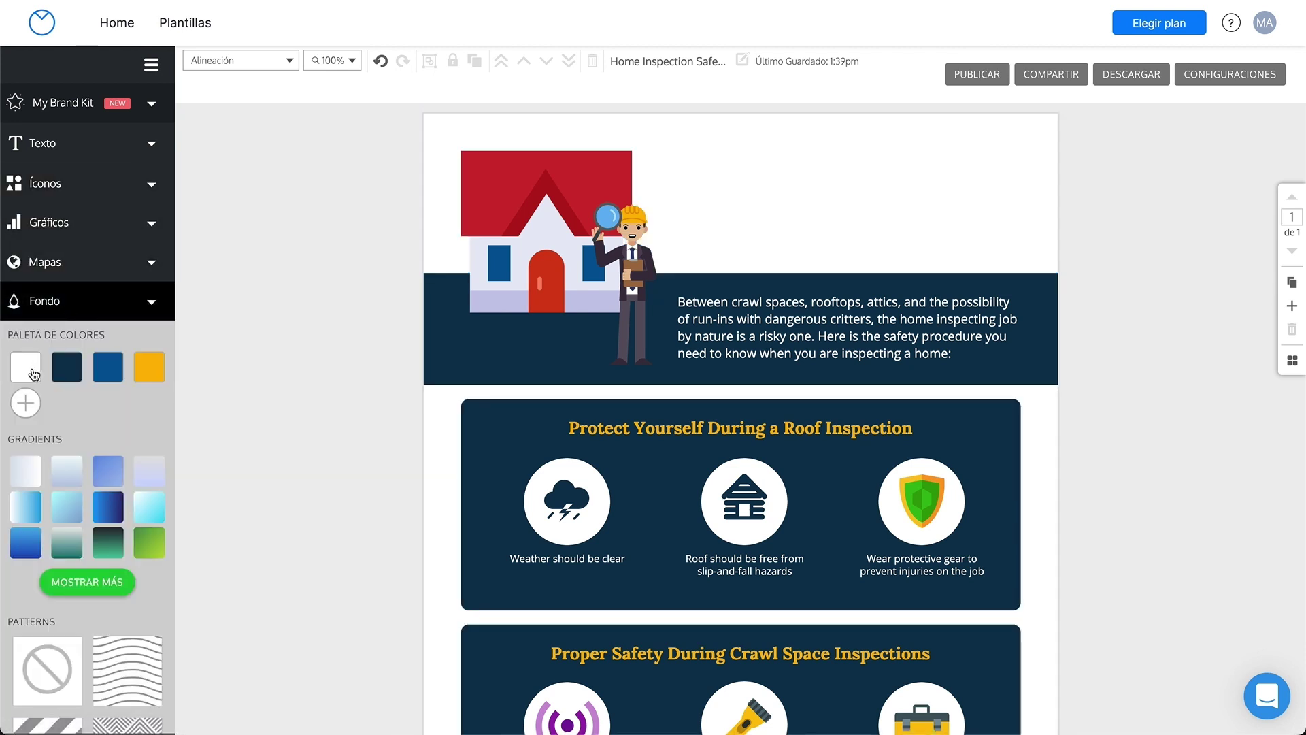
{"action": "left_click", "coordinate": [67, 367]}
{"action": "left_click", "coordinate": [149, 370]}
{"action": "left_click", "coordinate": [122, 504]}
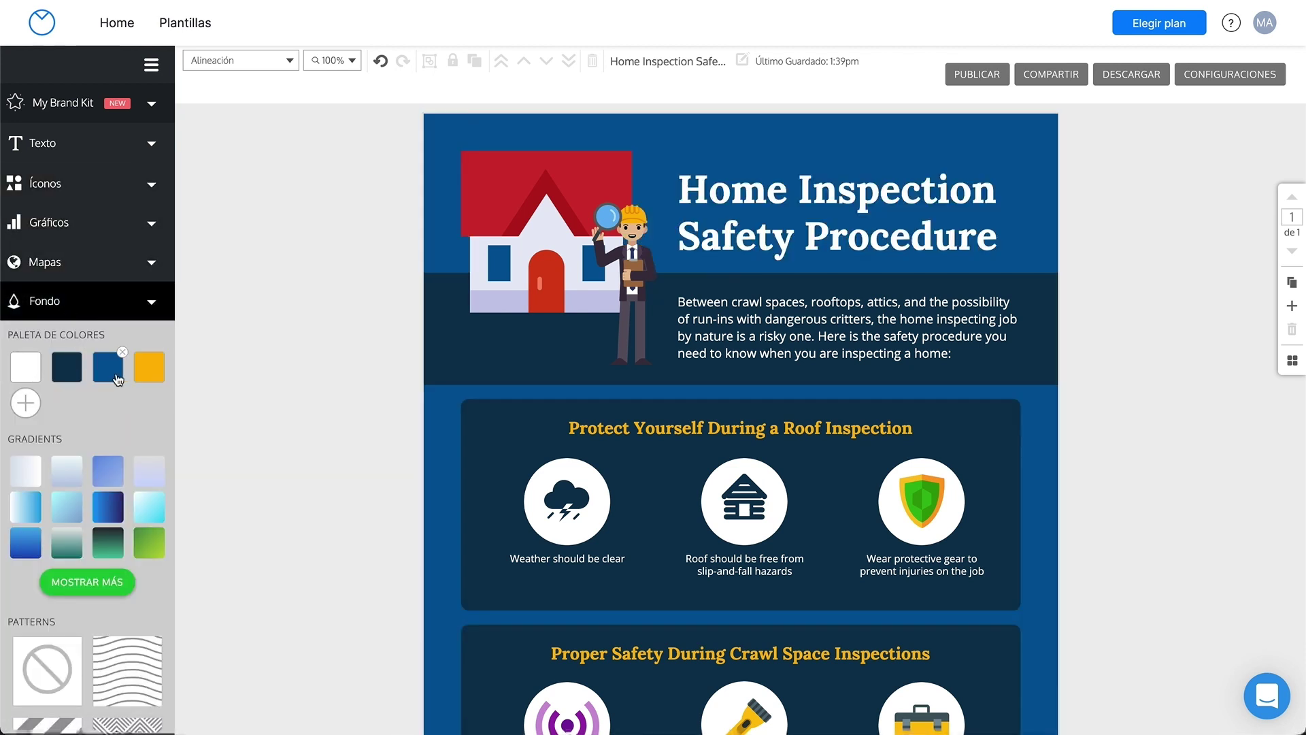
{"action": "left_click", "coordinate": [82, 509]}
{"action": "left_click", "coordinate": [24, 508]}
{"action": "left_click", "coordinate": [26, 556]}
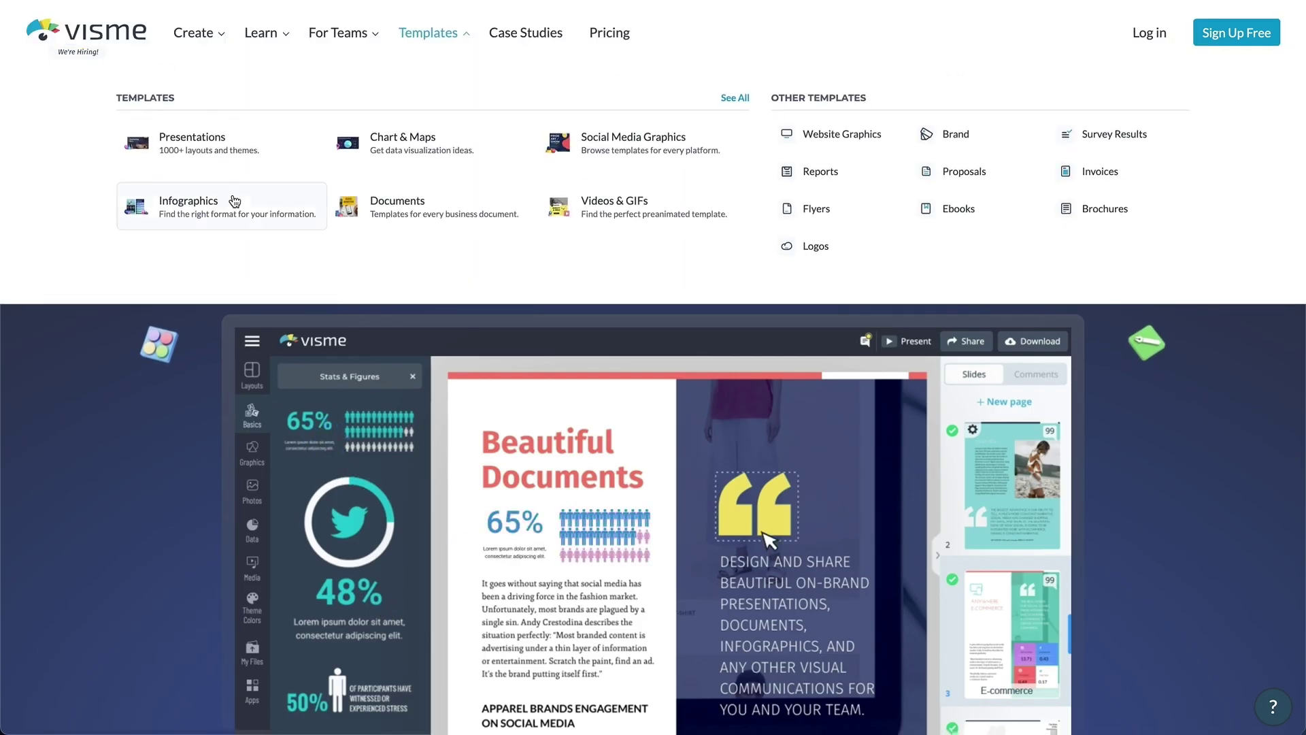
Open the Writers Concept Map template from Visme's infographic templates gallery
{"action": "left_click", "coordinate": [234, 200]}
{"action": "scroll", "coordinate": [718, 462], "scroll_direction": "down", "scroll_amount": 15}
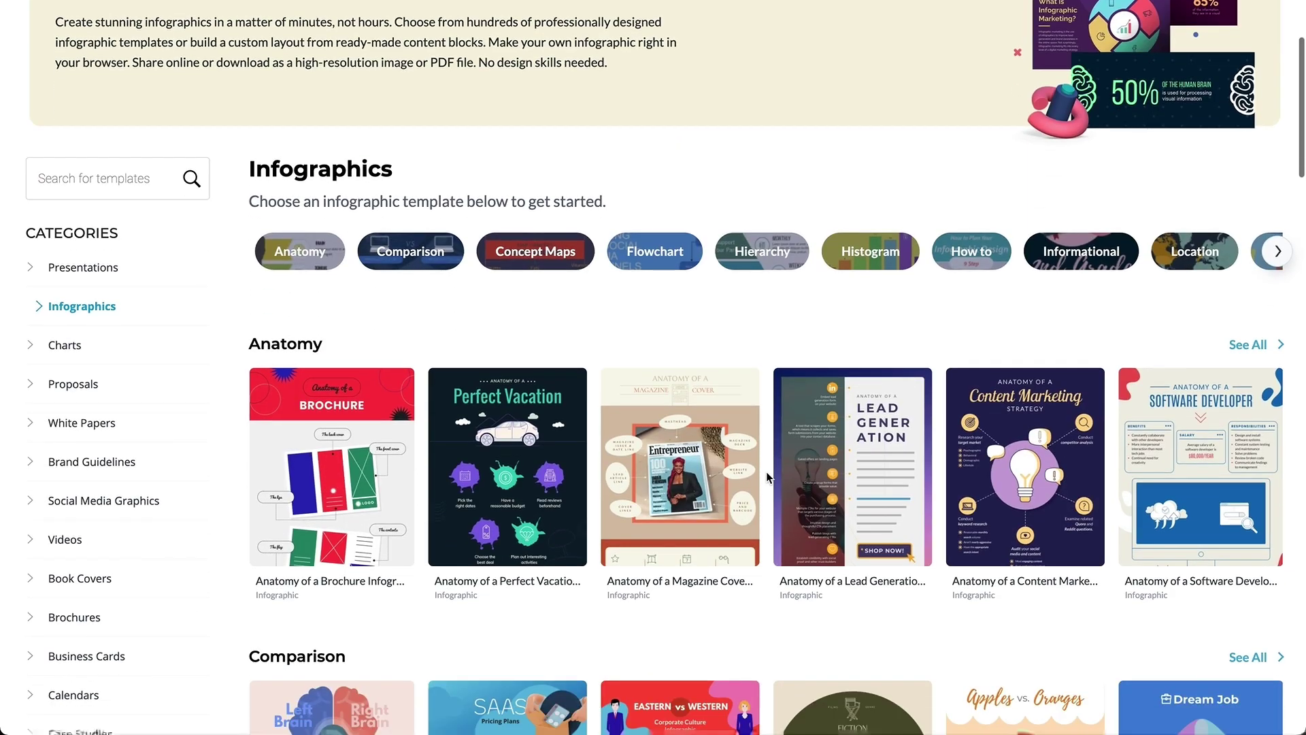
{"action": "scroll", "coordinate": [767, 477], "scroll_direction": "down", "scroll_amount": 3}
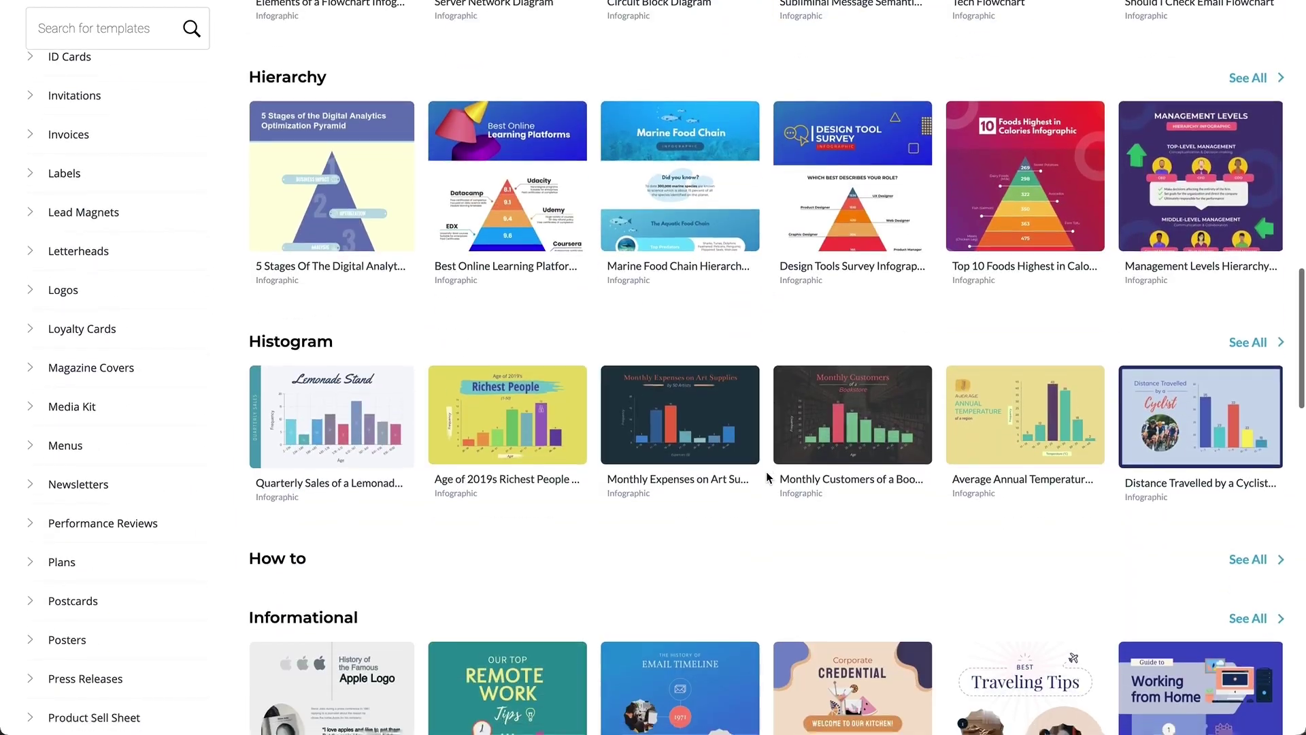
{"action": "scroll", "coordinate": [776, 449], "scroll_direction": "up", "scroll_amount": 7}
{"action": "left_click", "coordinate": [532, 270]}
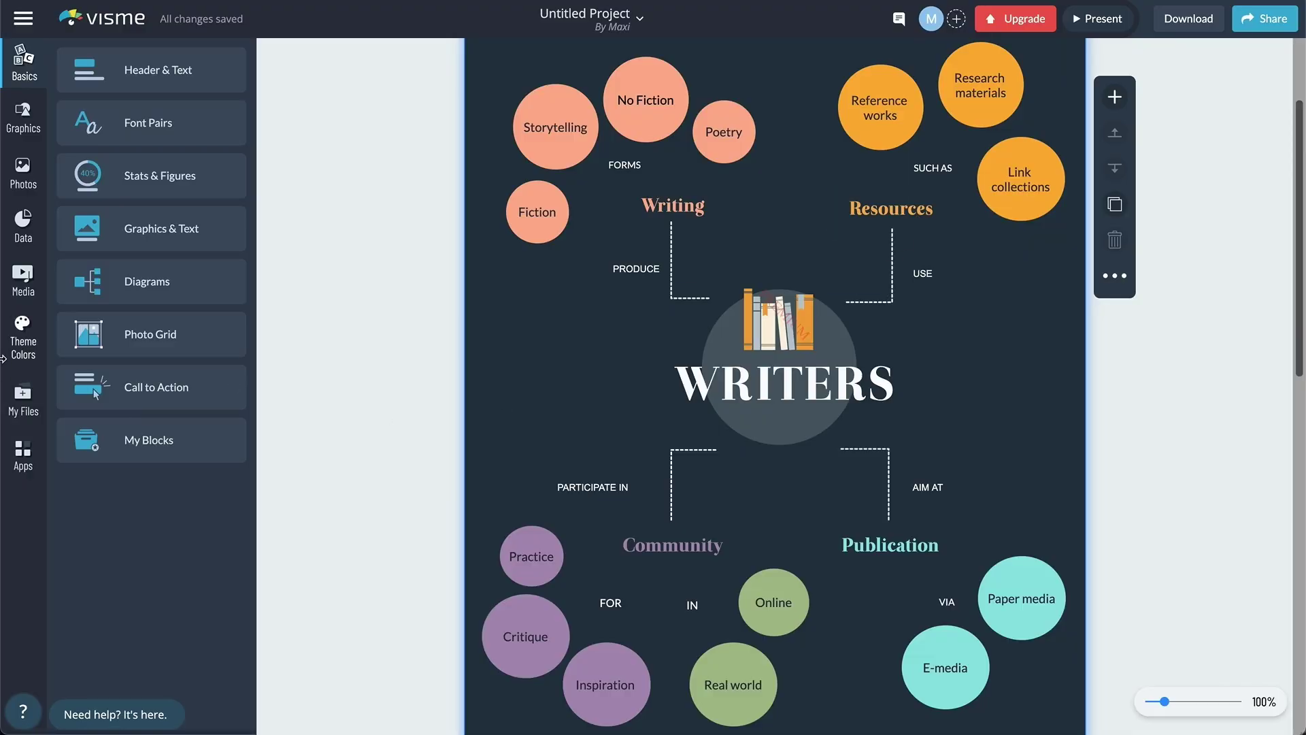
Try the red and teal theme palettes, ending on the dark blue one
{"action": "left_click", "coordinate": [3, 359]}
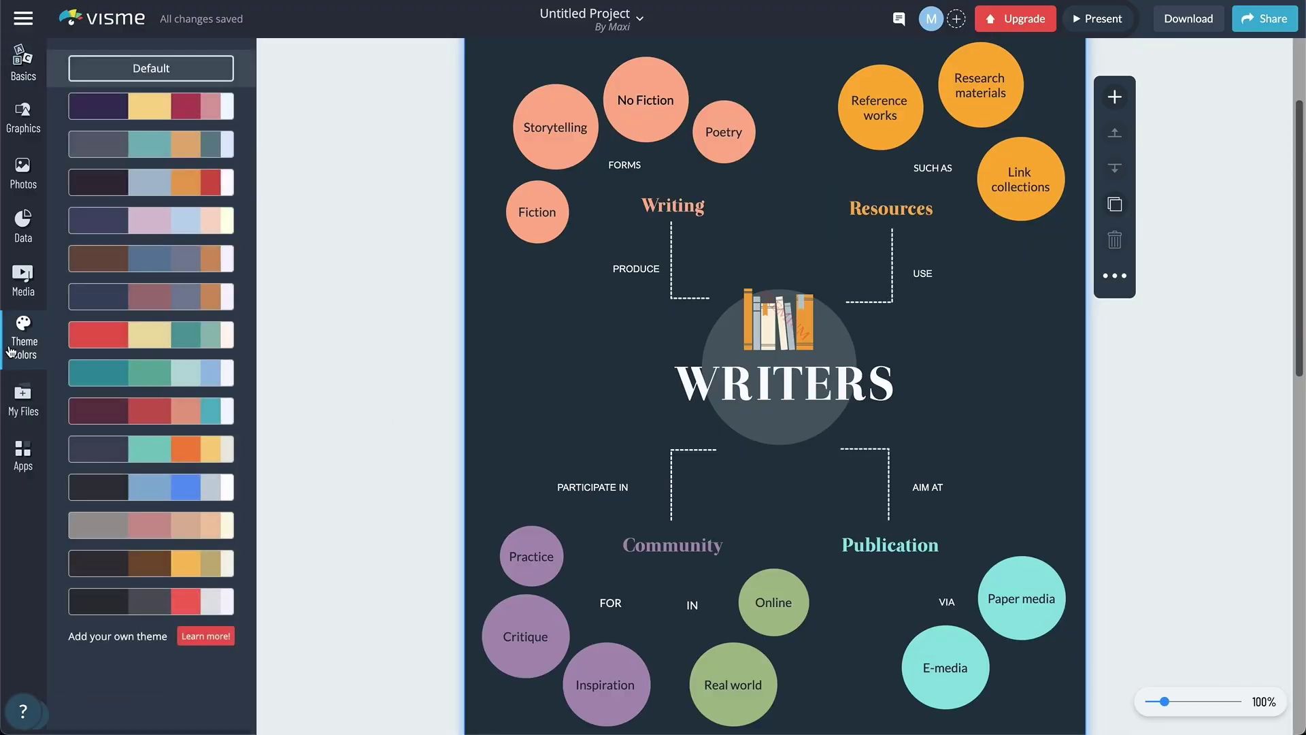
{"action": "left_click", "coordinate": [135, 347]}
{"action": "left_click", "coordinate": [141, 380]}
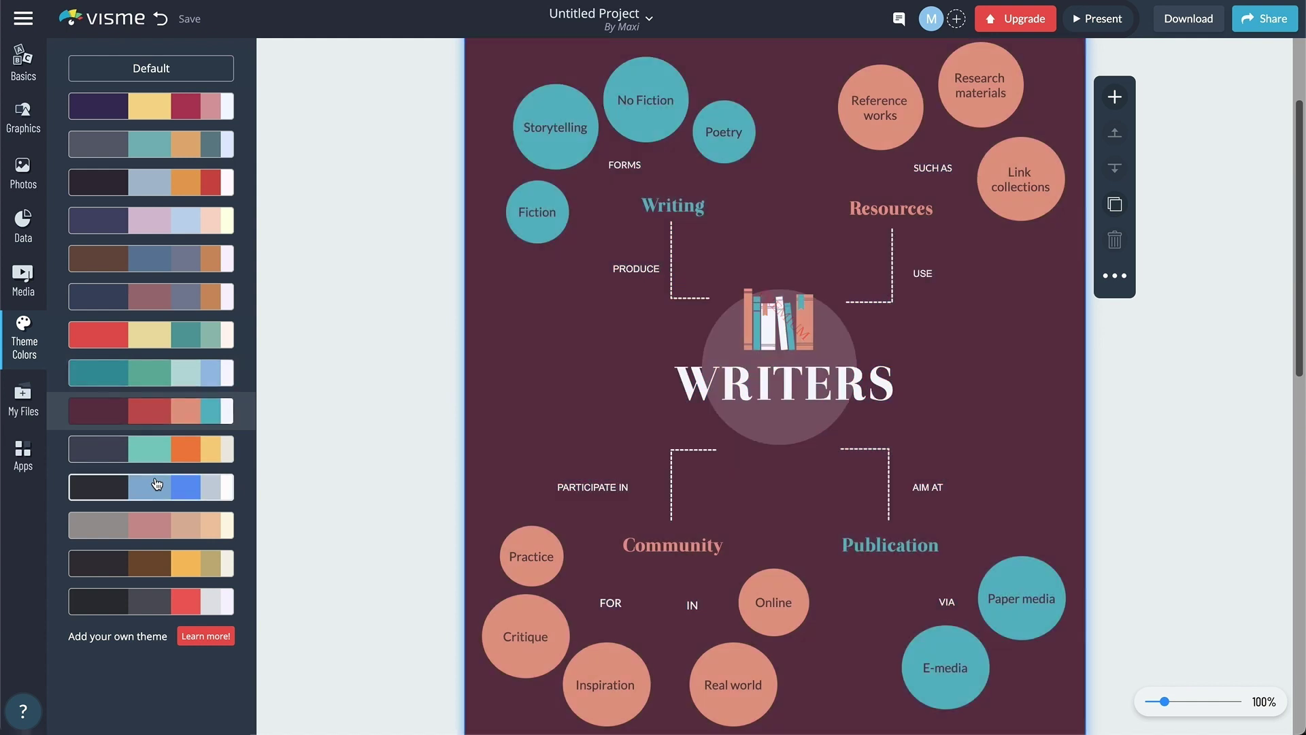
{"action": "left_click", "coordinate": [157, 483]}
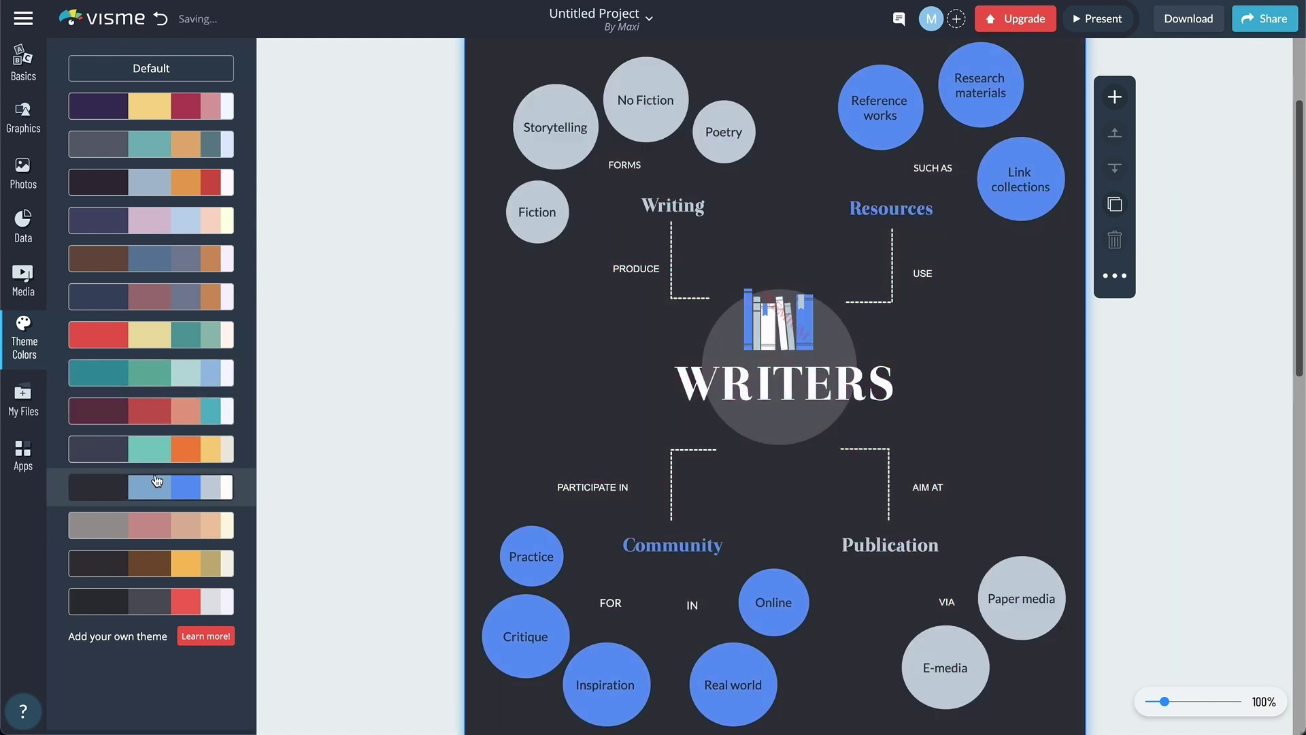
Switch to the dark orange-red theme palette and select the books illustration above WRITERS
{"action": "left_click", "coordinate": [162, 197]}
{"action": "left_click", "coordinate": [24, 117]}
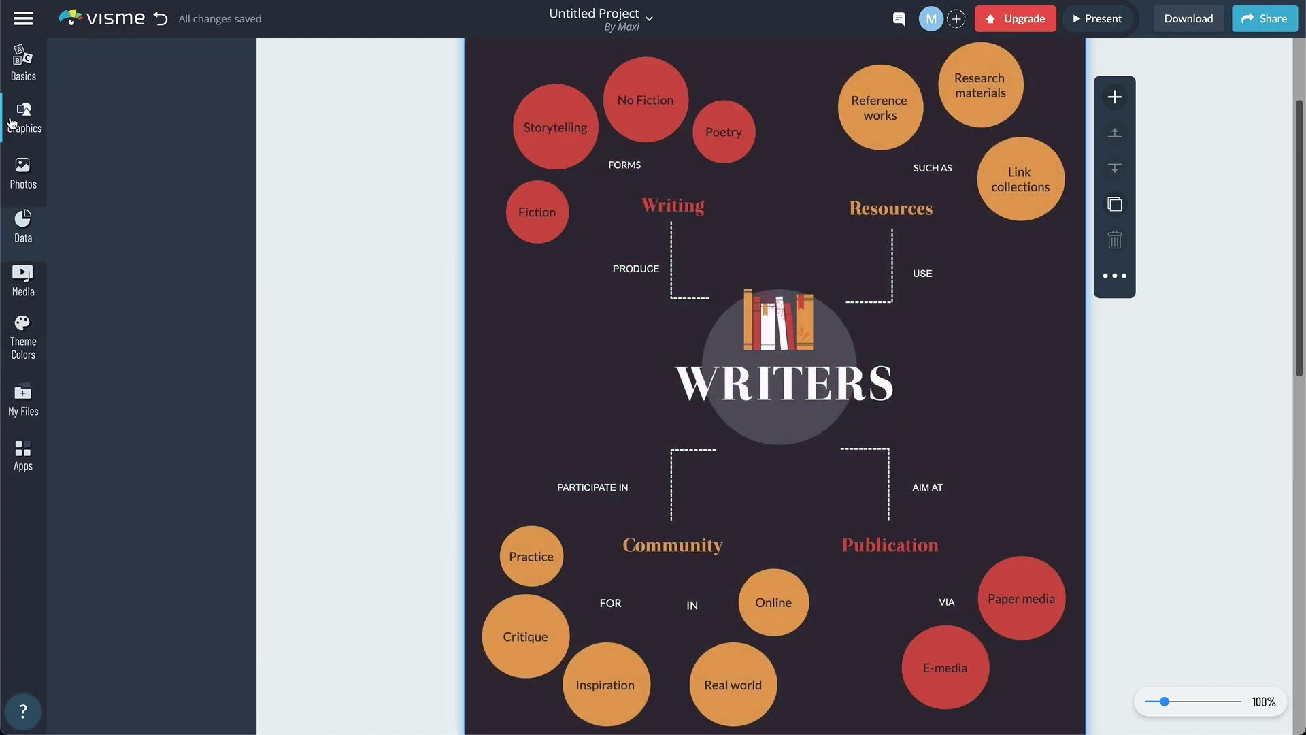
{"action": "left_click", "coordinate": [777, 324]}
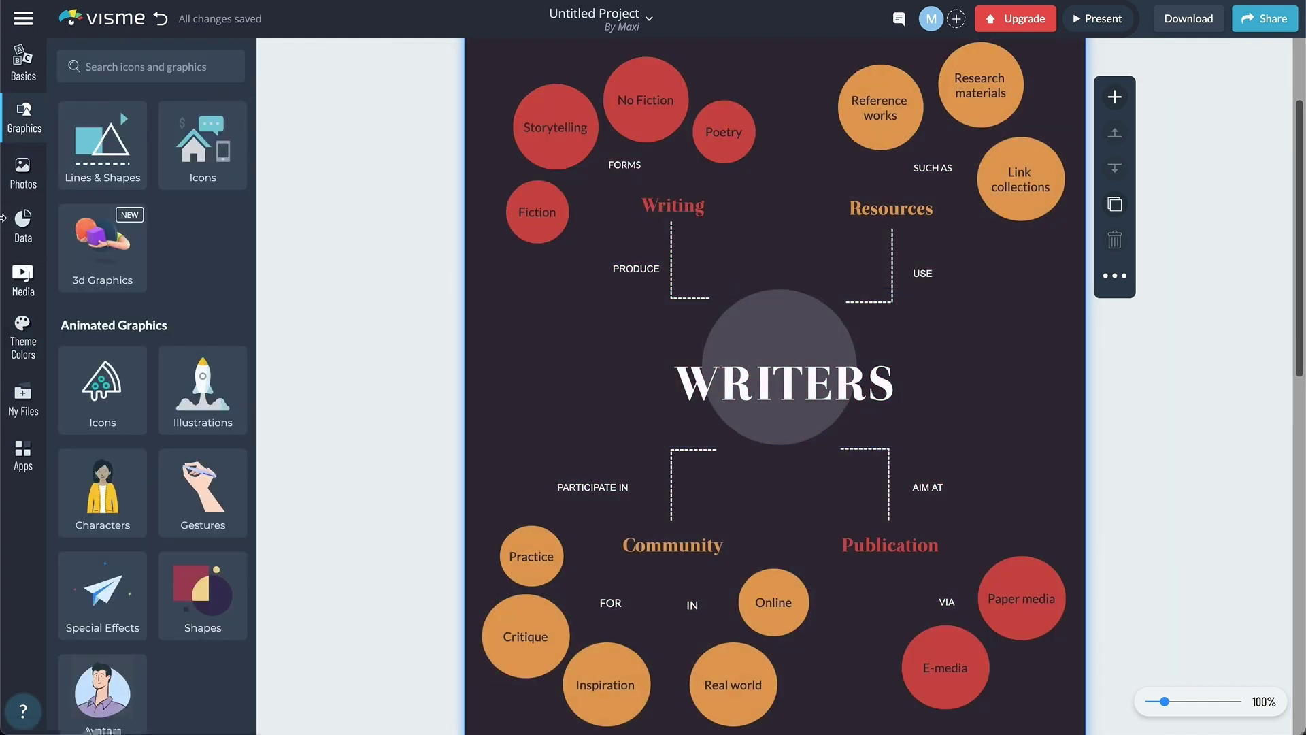
Search graphics for 'book' and place a smaller yellow book icon just above WRITERS
{"action": "left_click", "coordinate": [123, 68]}
{"action": "type", "text": "book"}
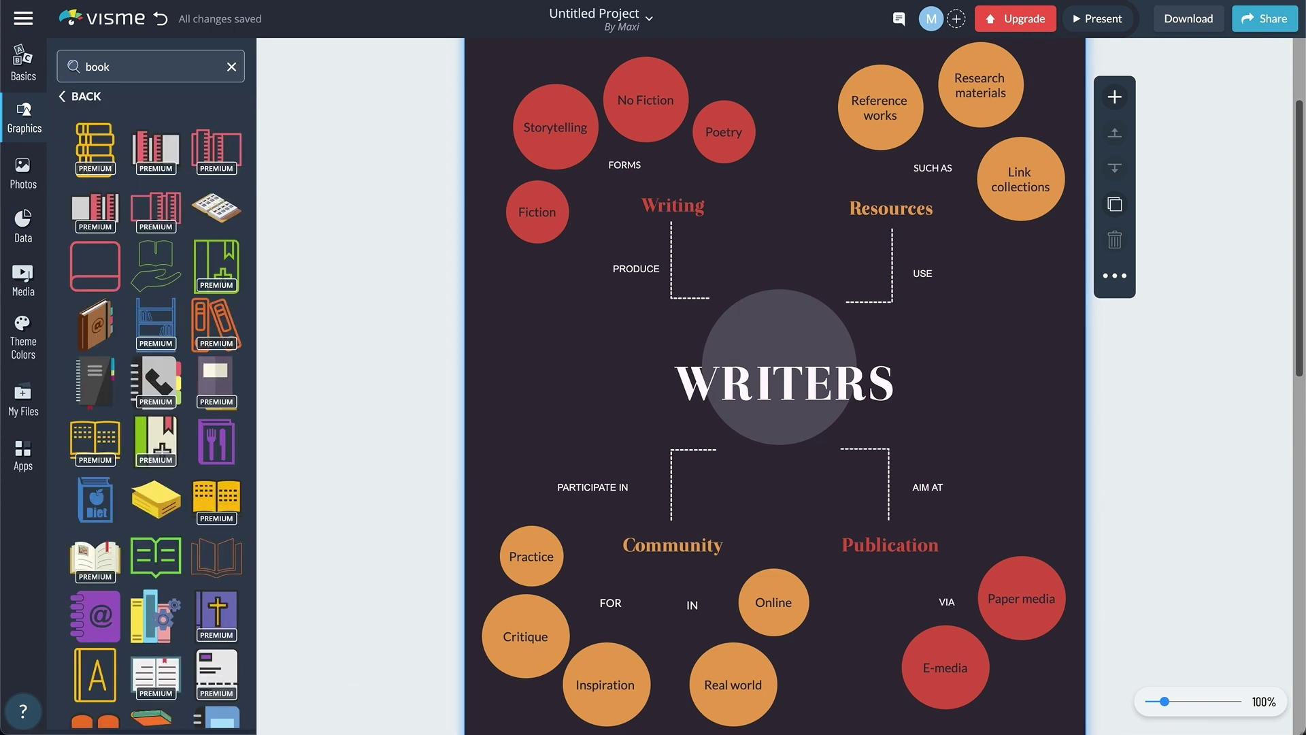
{"action": "left_click", "coordinate": [155, 504]}
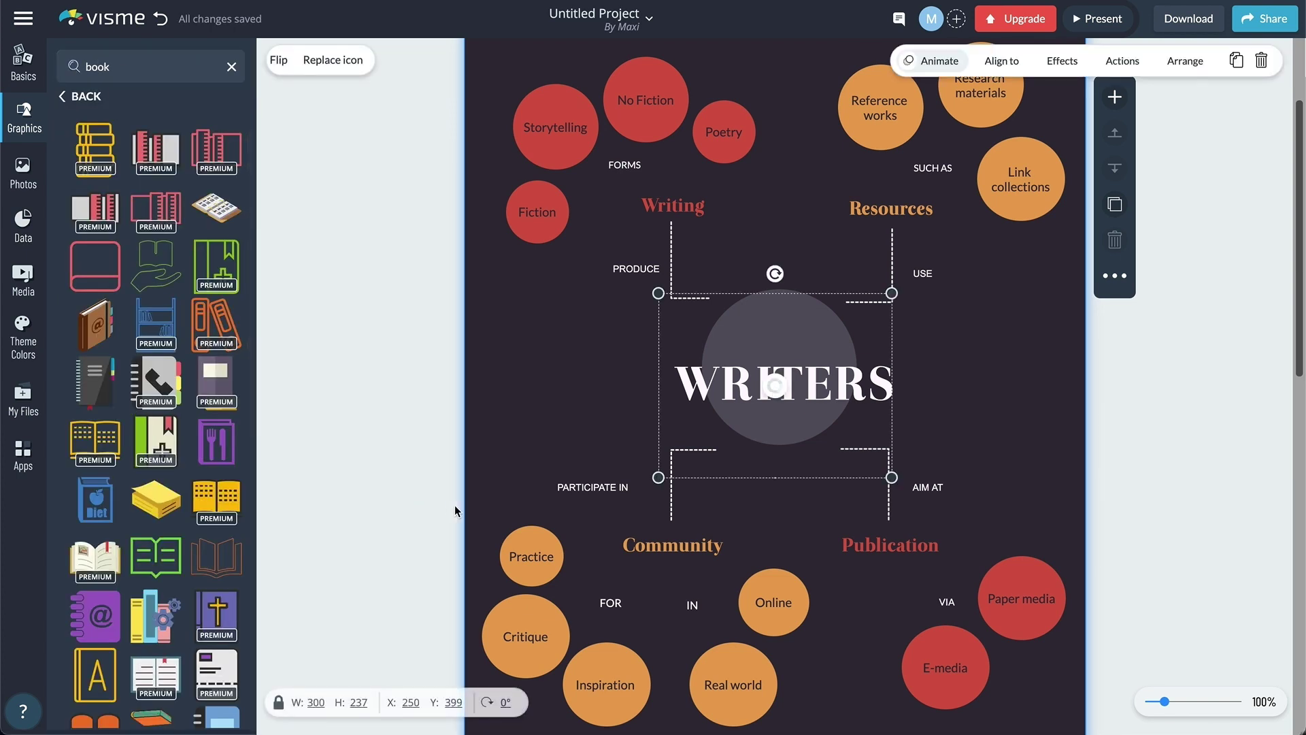
{"action": "left_click_drag", "start_coordinate": [895, 450], "coordinate": [759, 344]}
{"action": "left_click_drag", "start_coordinate": [717, 265], "coordinate": [814, 313]}
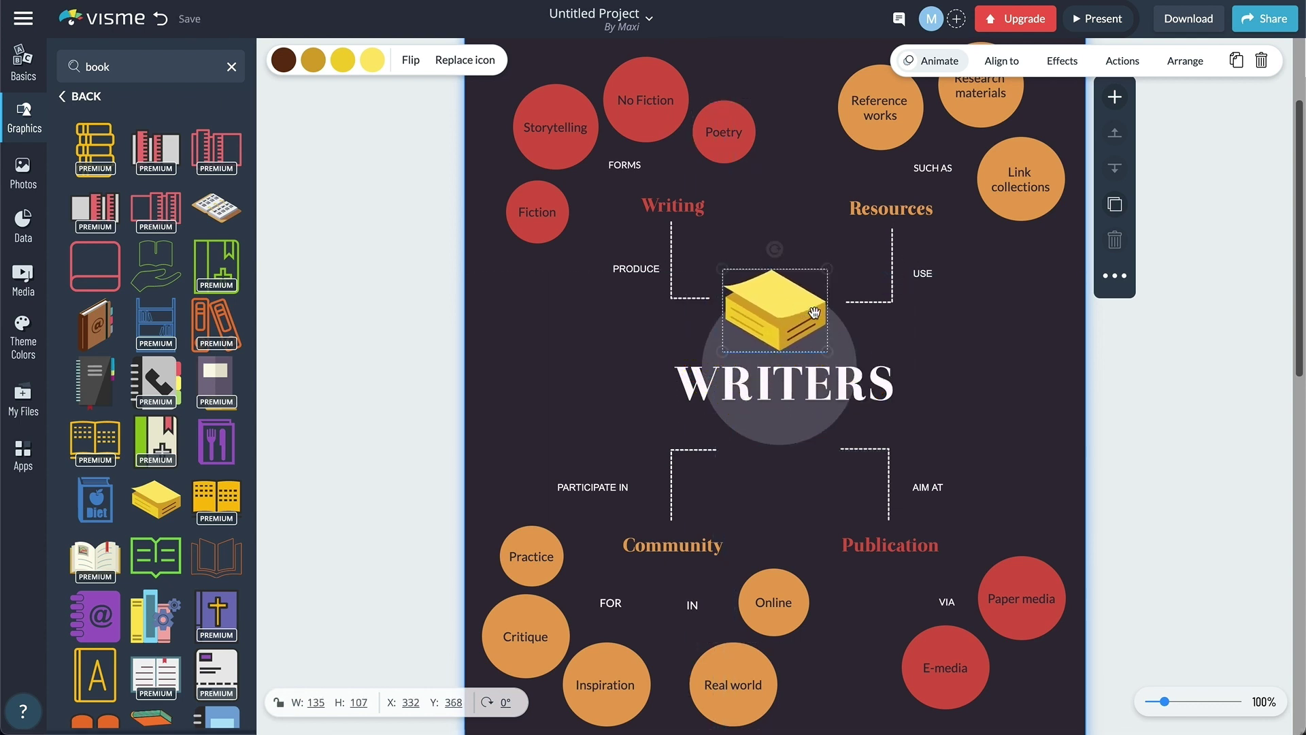
{"action": "left_click", "coordinate": [415, 313]}
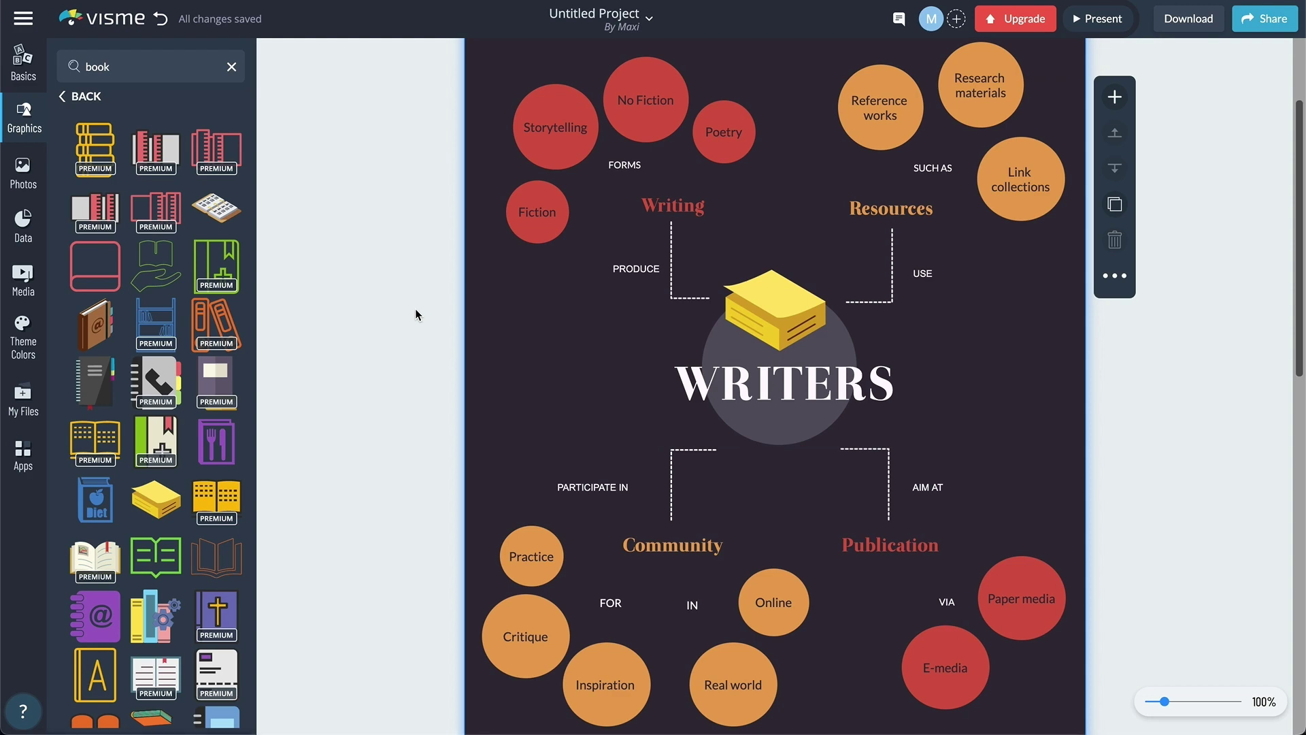
Browse Visme's photo library
{"action": "left_click", "coordinate": [18, 185]}
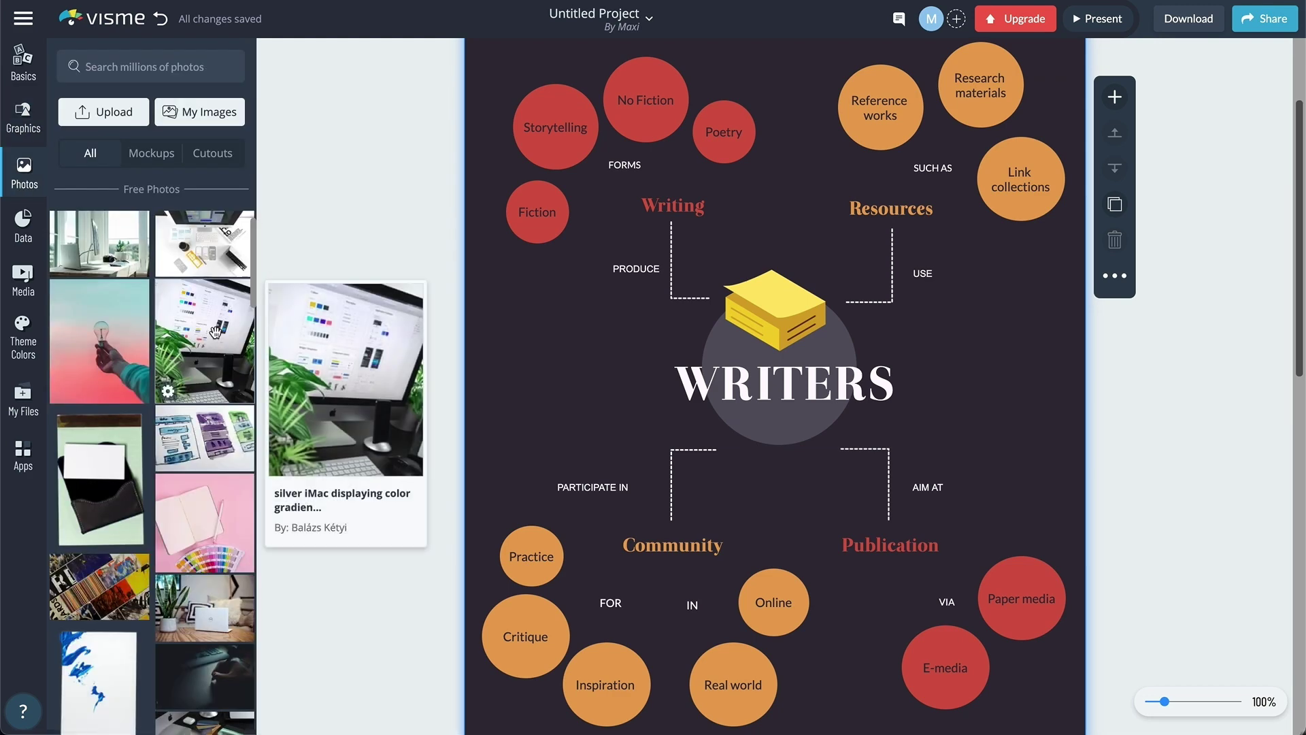
{"action": "scroll", "coordinate": [215, 332], "scroll_direction": "down", "scroll_amount": 1}
{"action": "scroll", "coordinate": [214, 332], "scroll_direction": "down", "scroll_amount": 6}
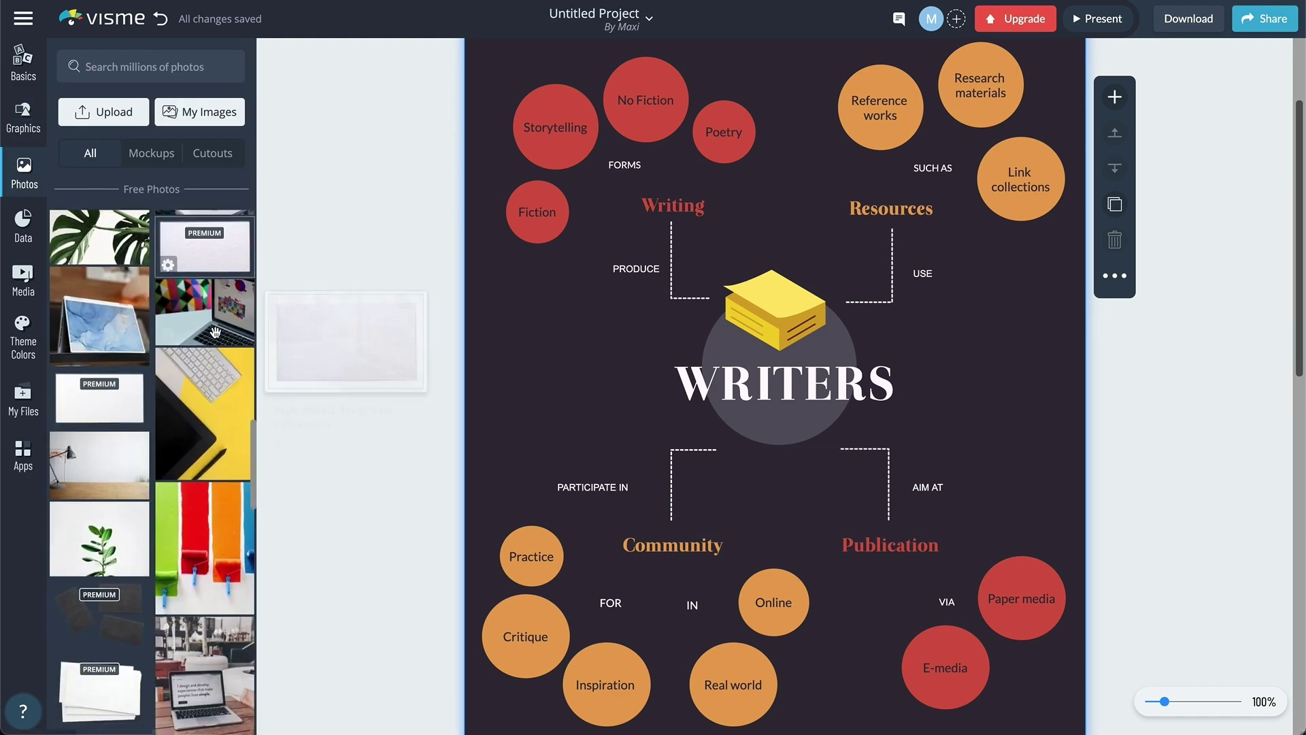
Look through Data > Charts & Graphs, then go back and show the Diagrams templates
{"action": "left_click", "coordinate": [28, 225]}
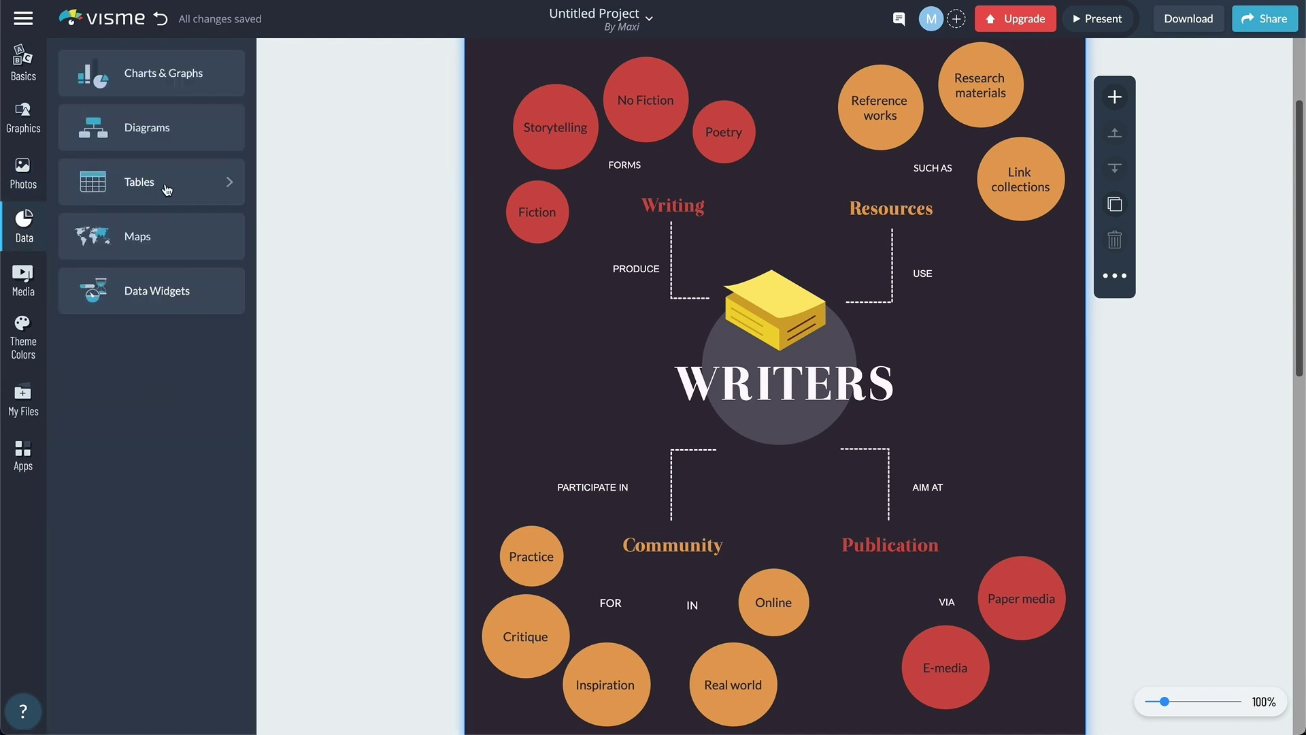
{"action": "left_click", "coordinate": [162, 74]}
{"action": "scroll", "coordinate": [202, 224], "scroll_direction": "down", "scroll_amount": 3}
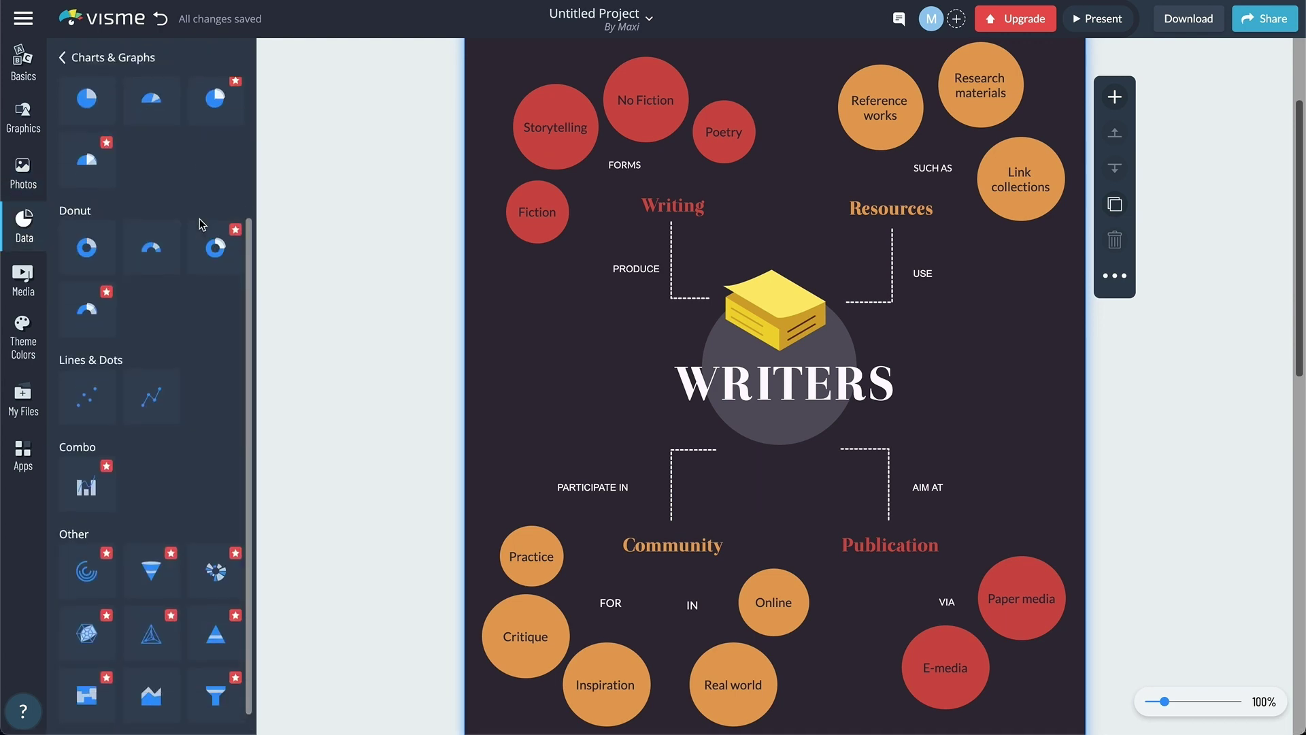
{"action": "scroll", "coordinate": [202, 224], "scroll_direction": "up", "scroll_amount": 3}
{"action": "left_click", "coordinate": [64, 58]}
{"action": "left_click", "coordinate": [102, 131]}
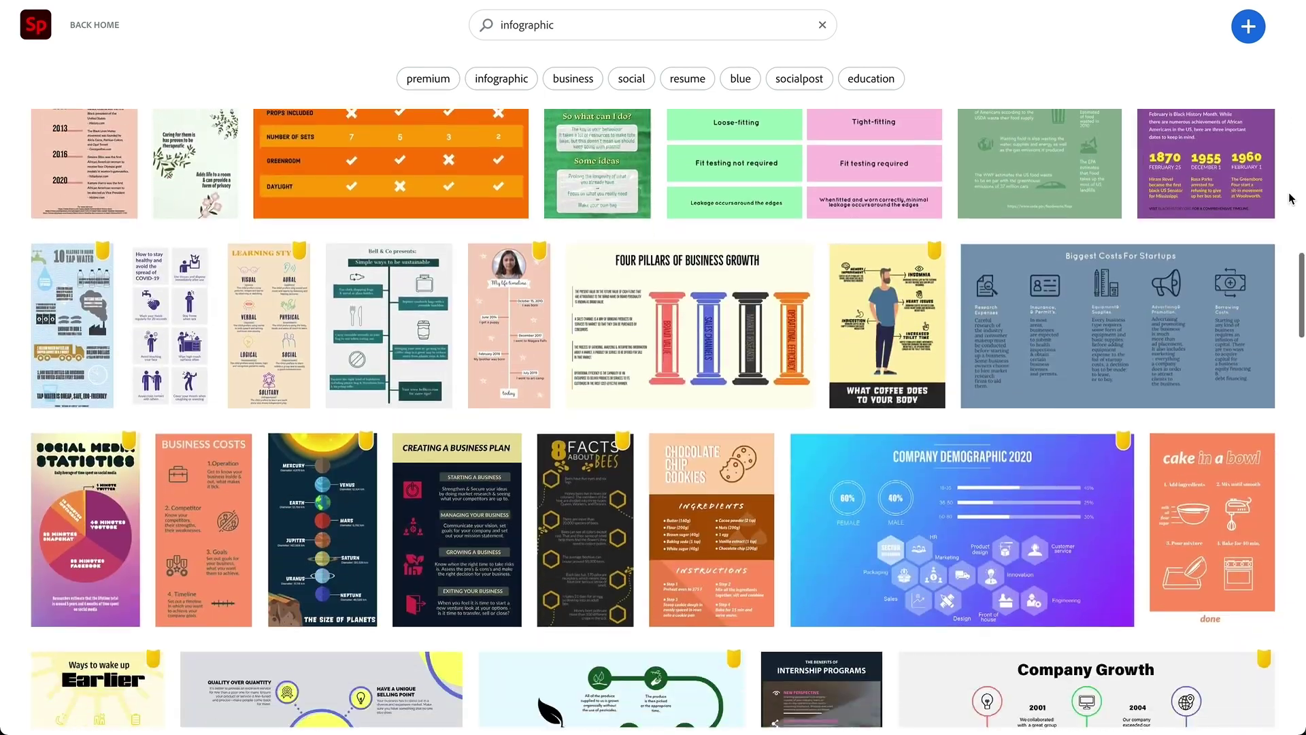
Create a post from the A Solar Flare Timeline template and select its title
{"action": "scroll", "coordinate": [1290, 200], "scroll_direction": "down", "scroll_amount": 13}
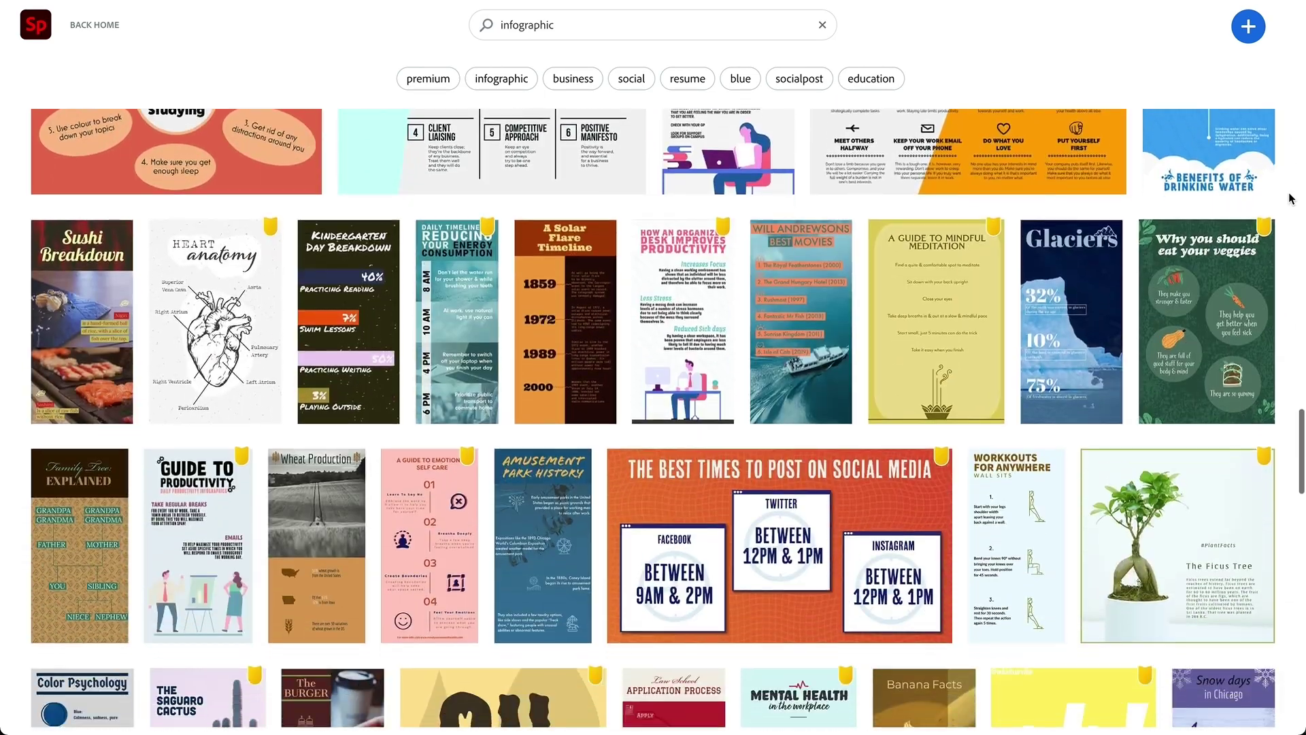
{"action": "scroll", "coordinate": [1290, 200], "scroll_direction": "down", "scroll_amount": 1}
{"action": "left_click", "coordinate": [588, 344]}
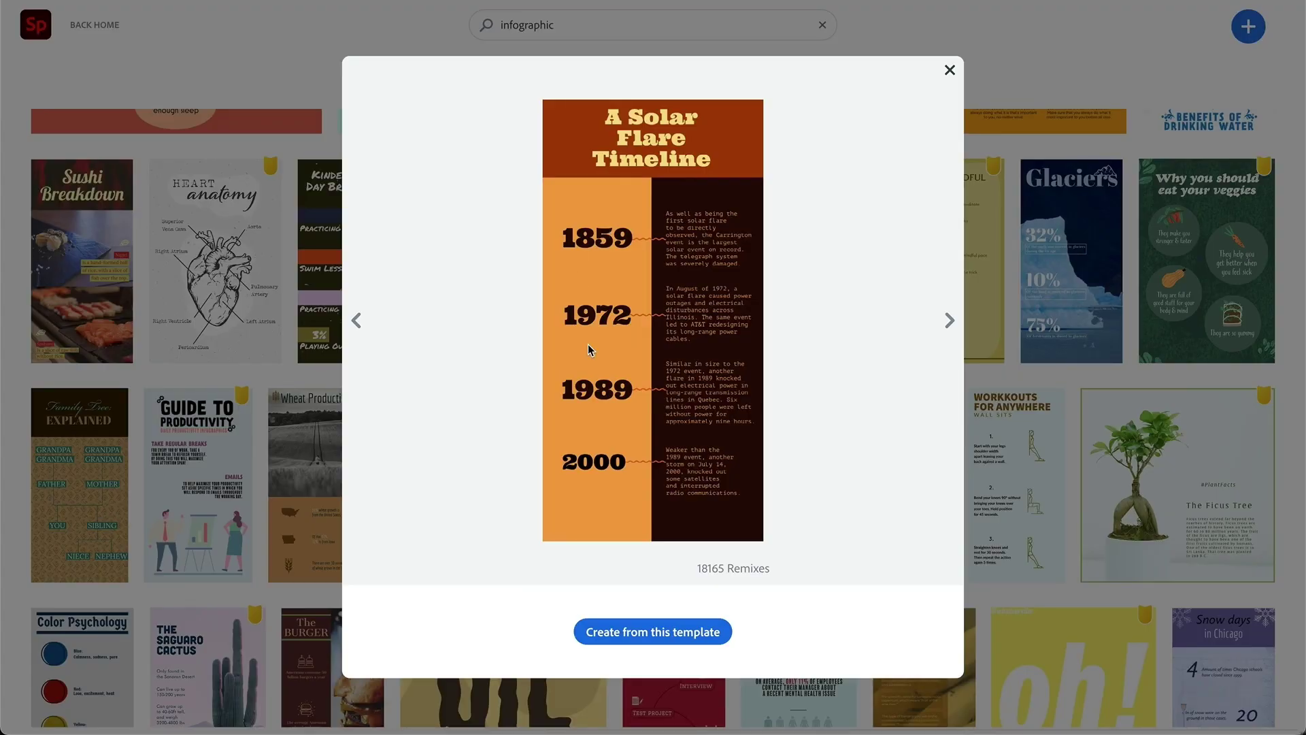
{"action": "left_click", "coordinate": [679, 631]}
{"action": "left_click", "coordinate": [695, 188]}
Replace the deleted title with the If Not Now When? text design at the top
{"action": "key", "text": "Delete"}
{"action": "scroll", "coordinate": [219, 412], "scroll_direction": "down", "scroll_amount": 15}
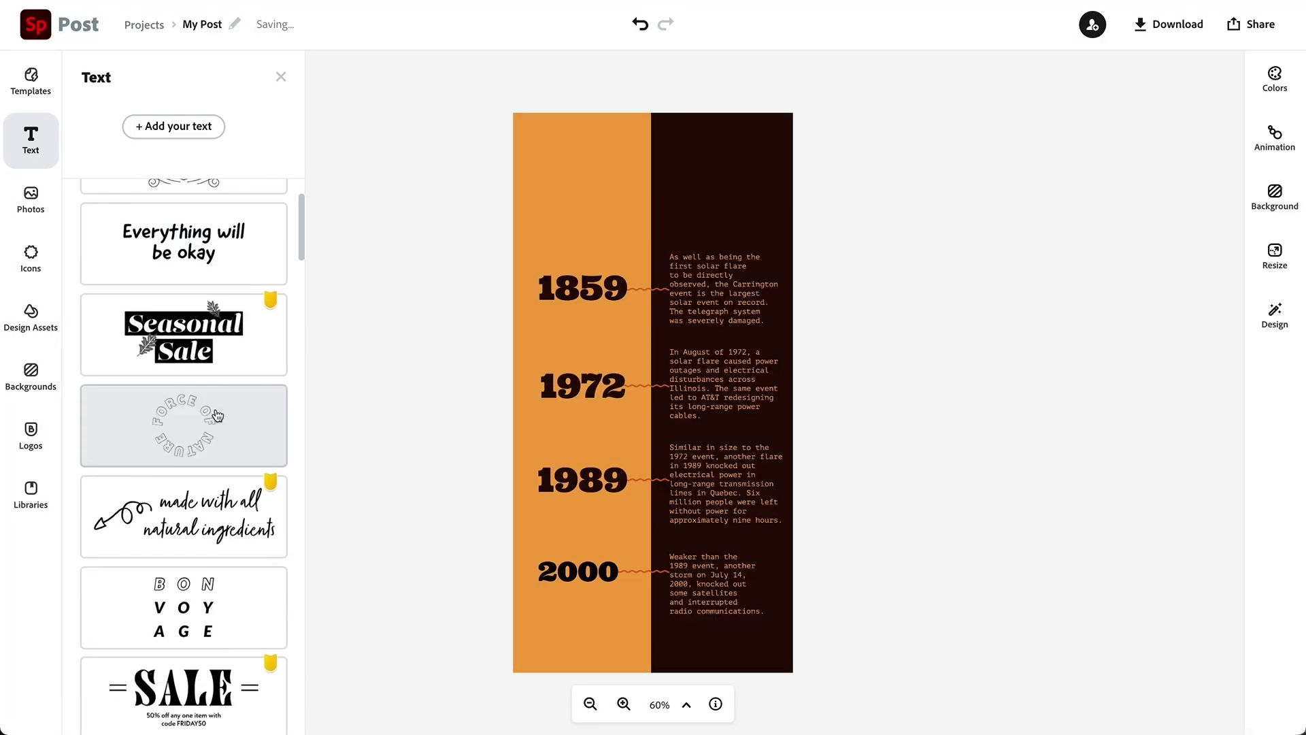
{"action": "left_click", "coordinate": [202, 434]}
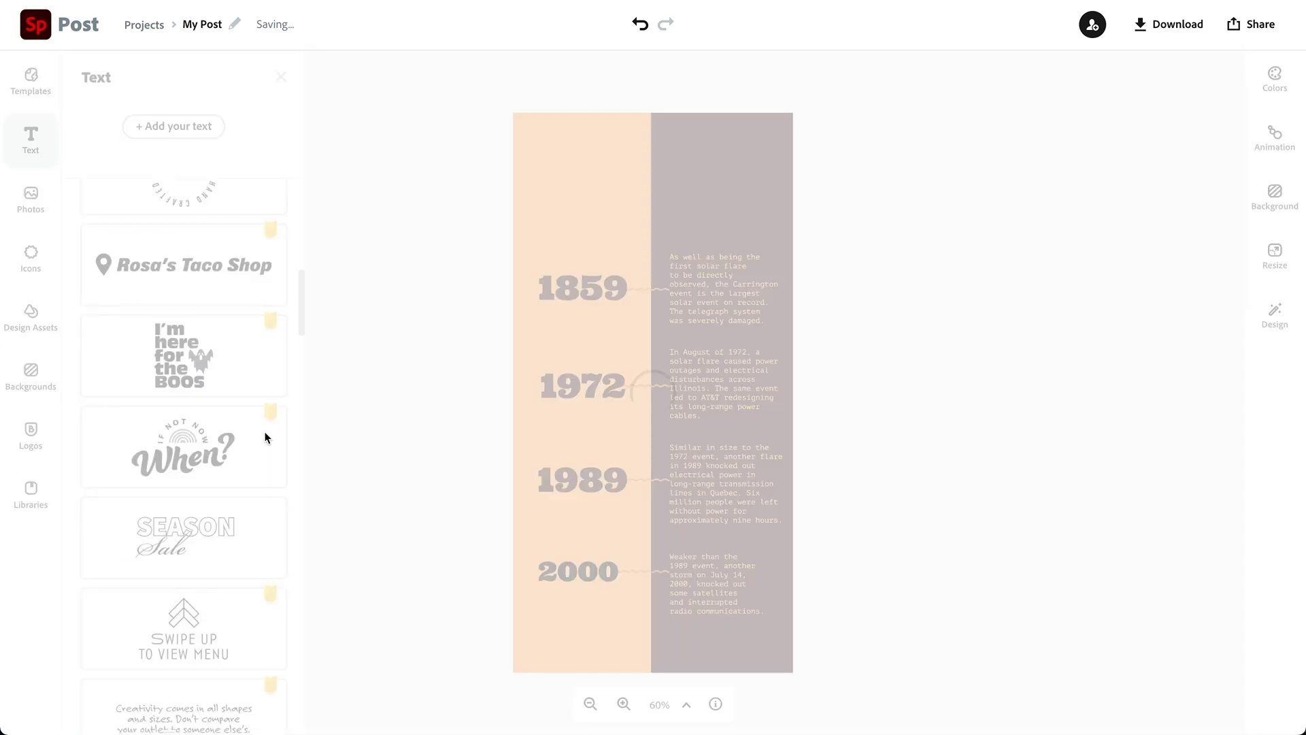
{"action": "left_click_drag", "start_coordinate": [597, 175], "coordinate": [646, 199]}
{"action": "left_click", "coordinate": [492, 206]}
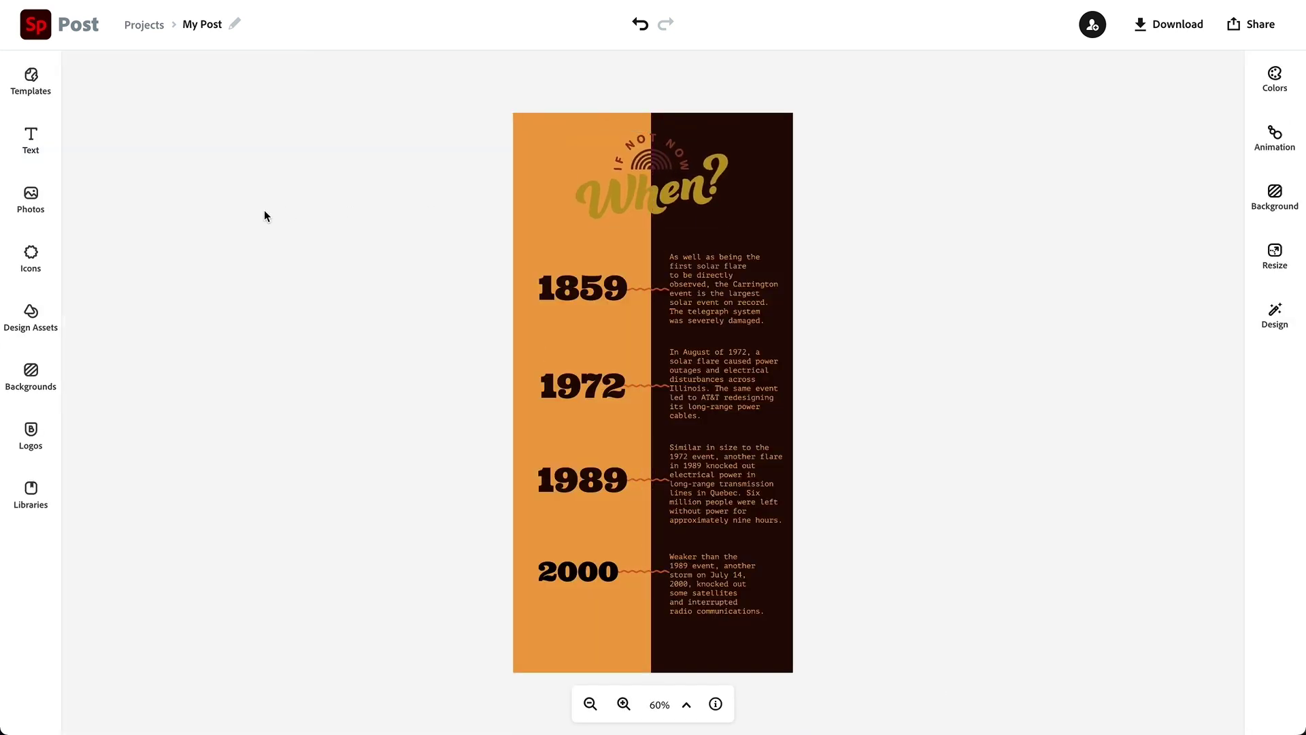
Add the orange Vintage Garden flower asset, shrunk slightly, in the top-left corner
{"action": "left_click", "coordinate": [50, 326]}
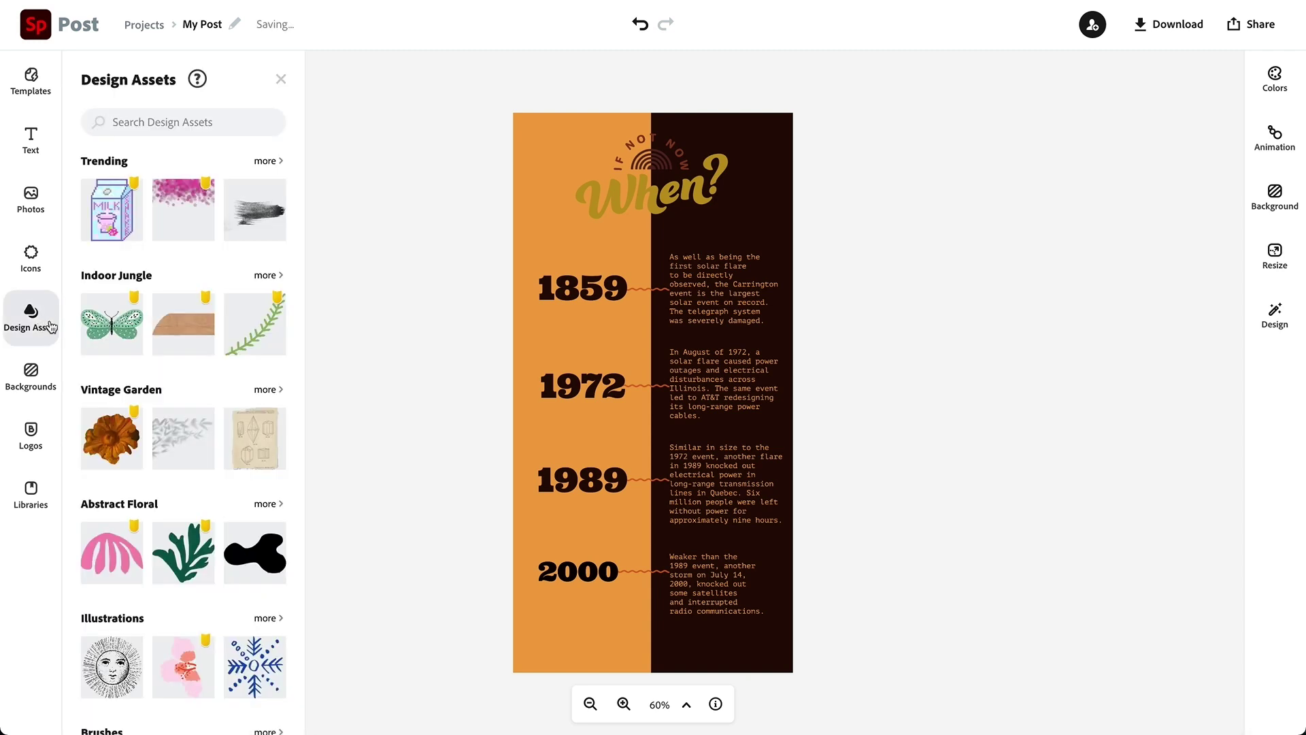
{"action": "left_click", "coordinate": [112, 423]}
{"action": "left_click_drag", "start_coordinate": [551, 544], "coordinate": [548, 147]}
{"action": "left_click_drag", "start_coordinate": [647, 235], "coordinate": [570, 165]}
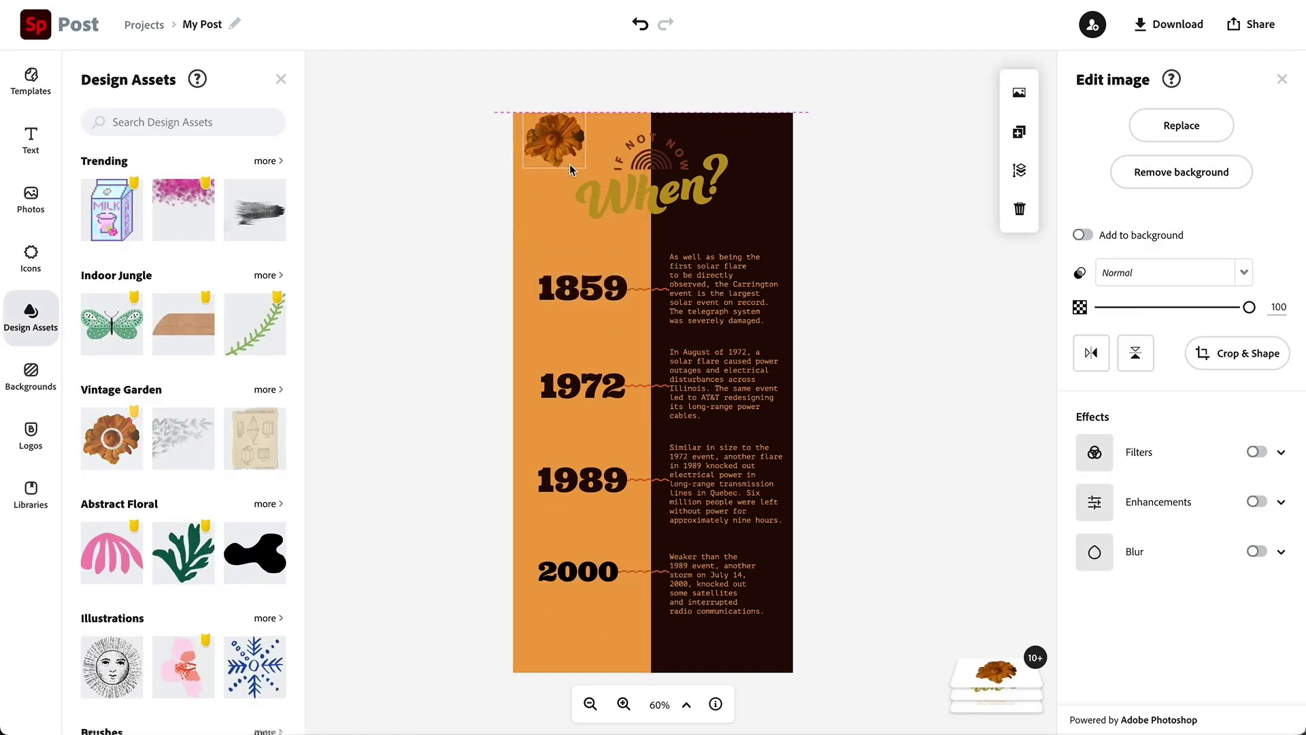
Try several Decorative colour palettes, settling on dark grey, mustard and red
{"action": "left_click", "coordinate": [913, 258]}
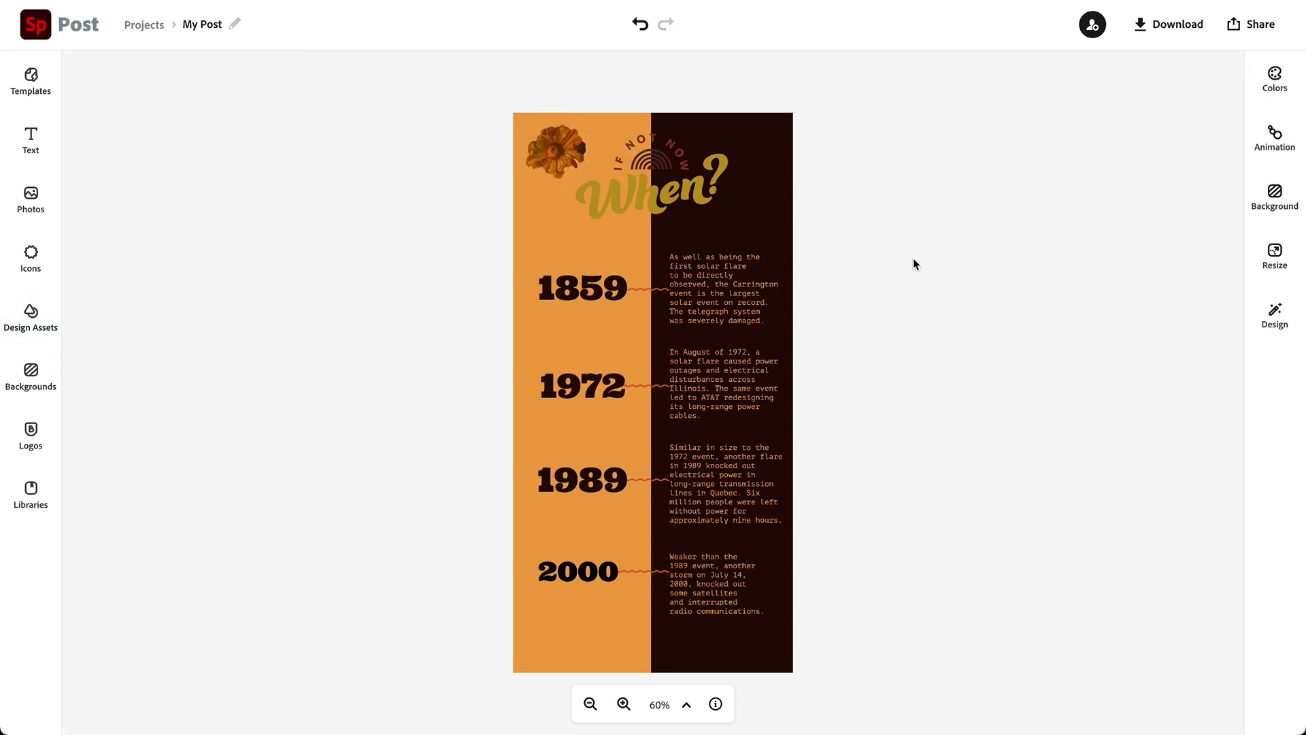
{"action": "left_click", "coordinate": [1276, 92]}
{"action": "left_click", "coordinate": [1142, 331]}
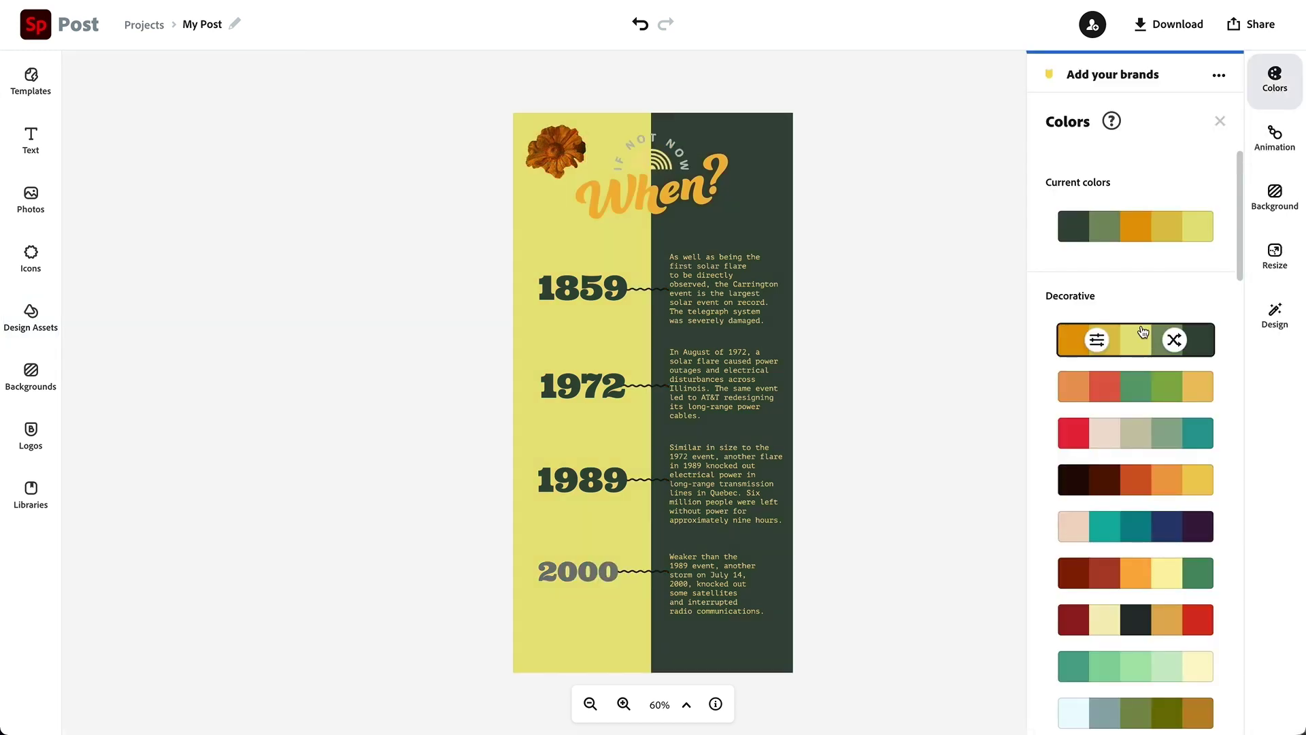
{"action": "left_click", "coordinate": [1119, 379]}
{"action": "left_click", "coordinate": [1112, 481]}
{"action": "left_click", "coordinate": [1117, 526]}
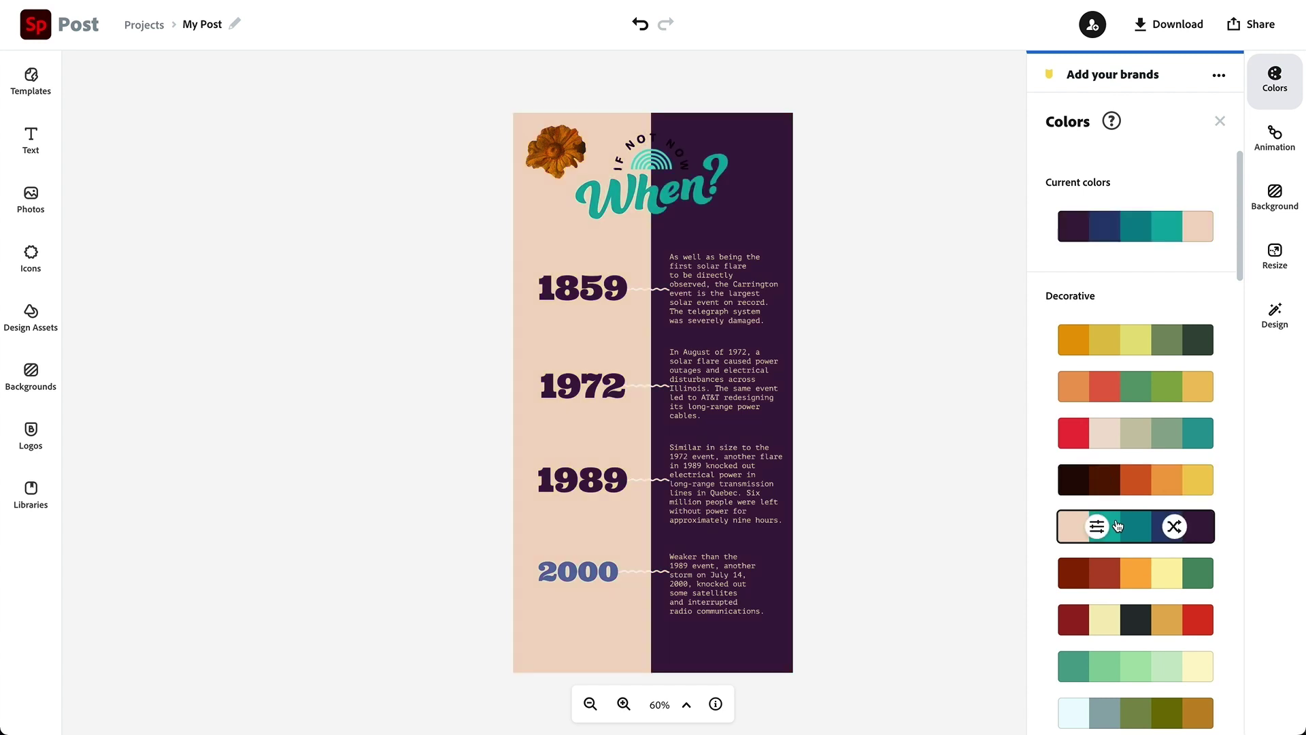
{"action": "left_click", "coordinate": [1121, 611]}
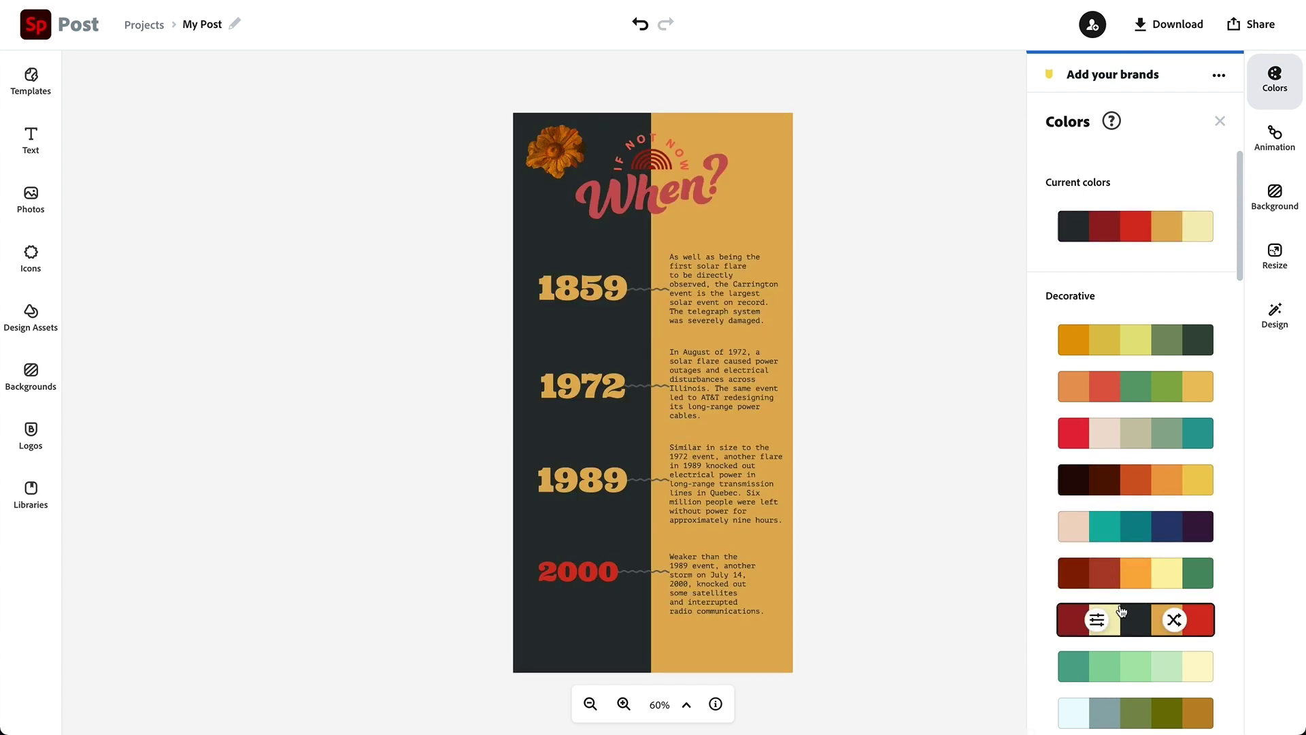
{"action": "left_click", "coordinate": [1011, 598]}
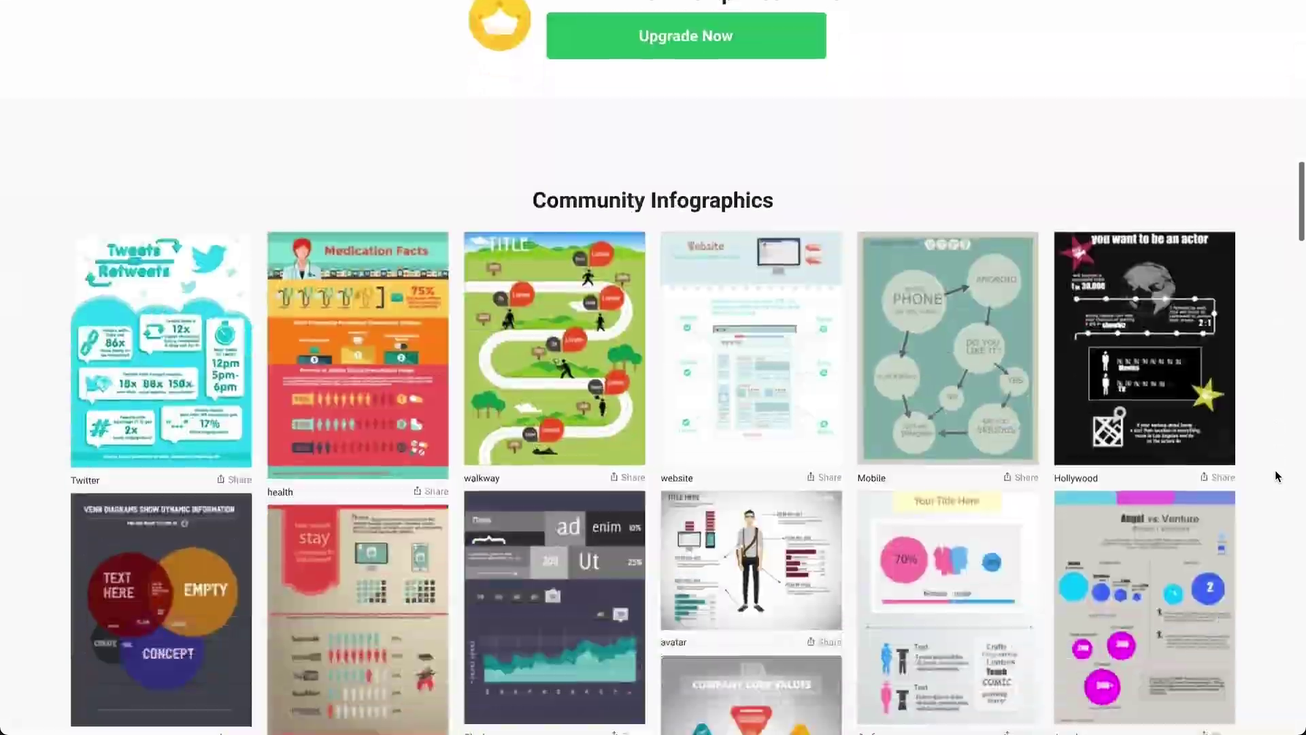
Open Easel.ly's TimelineGray community template for editing
{"action": "scroll", "coordinate": [1276, 475], "scroll_direction": "down", "scroll_amount": 15}
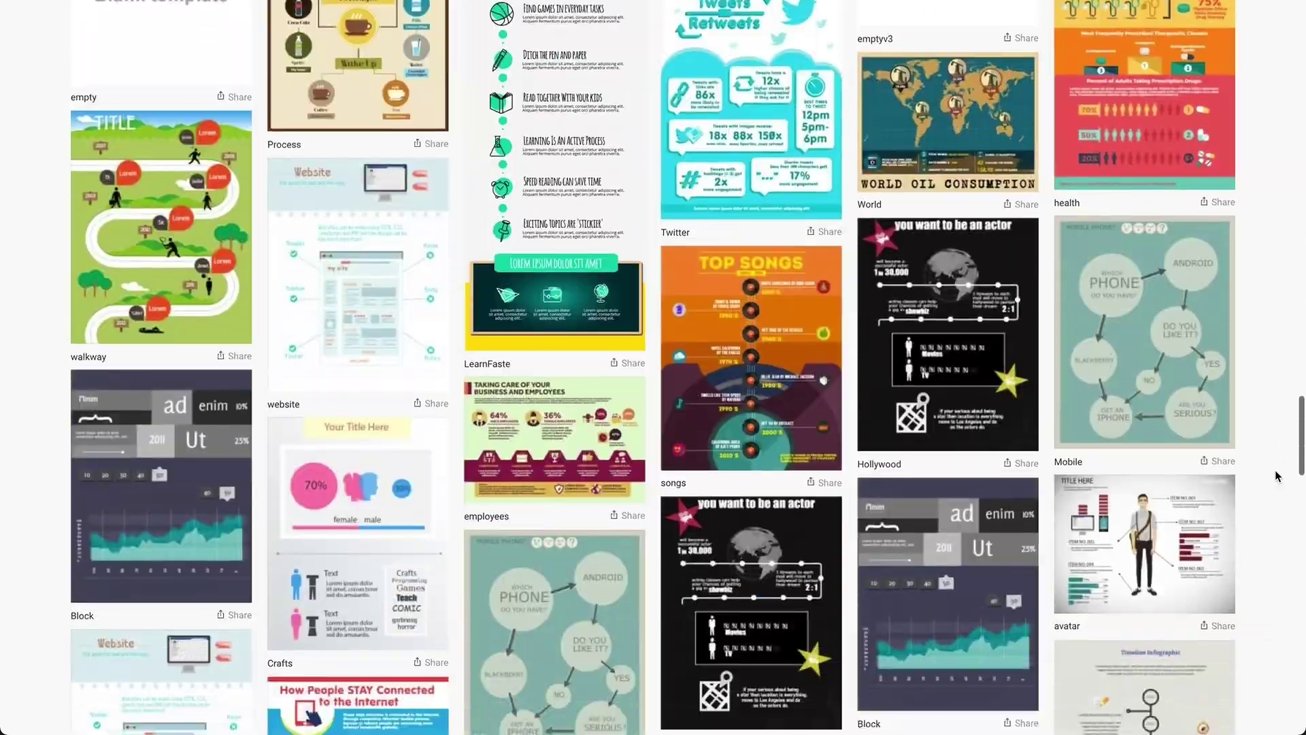
{"action": "scroll", "coordinate": [1276, 474], "scroll_direction": "down", "scroll_amount": 15}
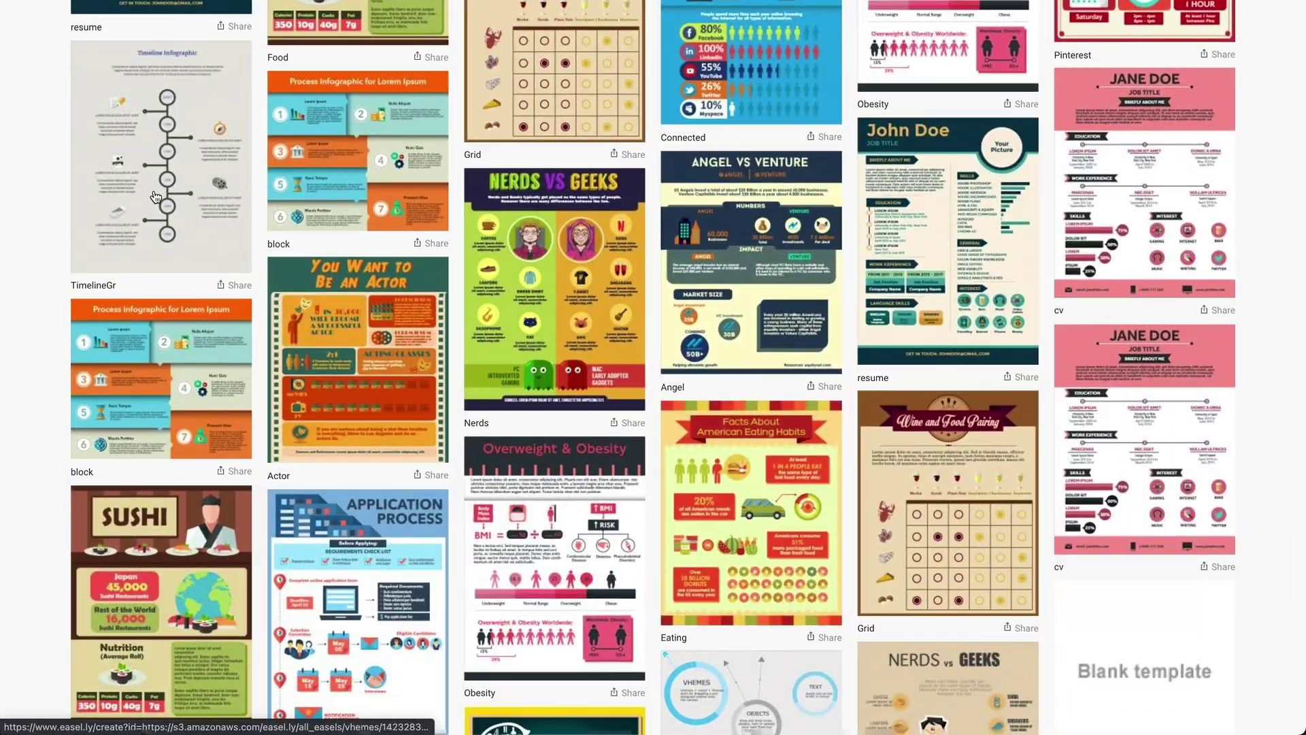
{"action": "left_click", "coordinate": [155, 198]}
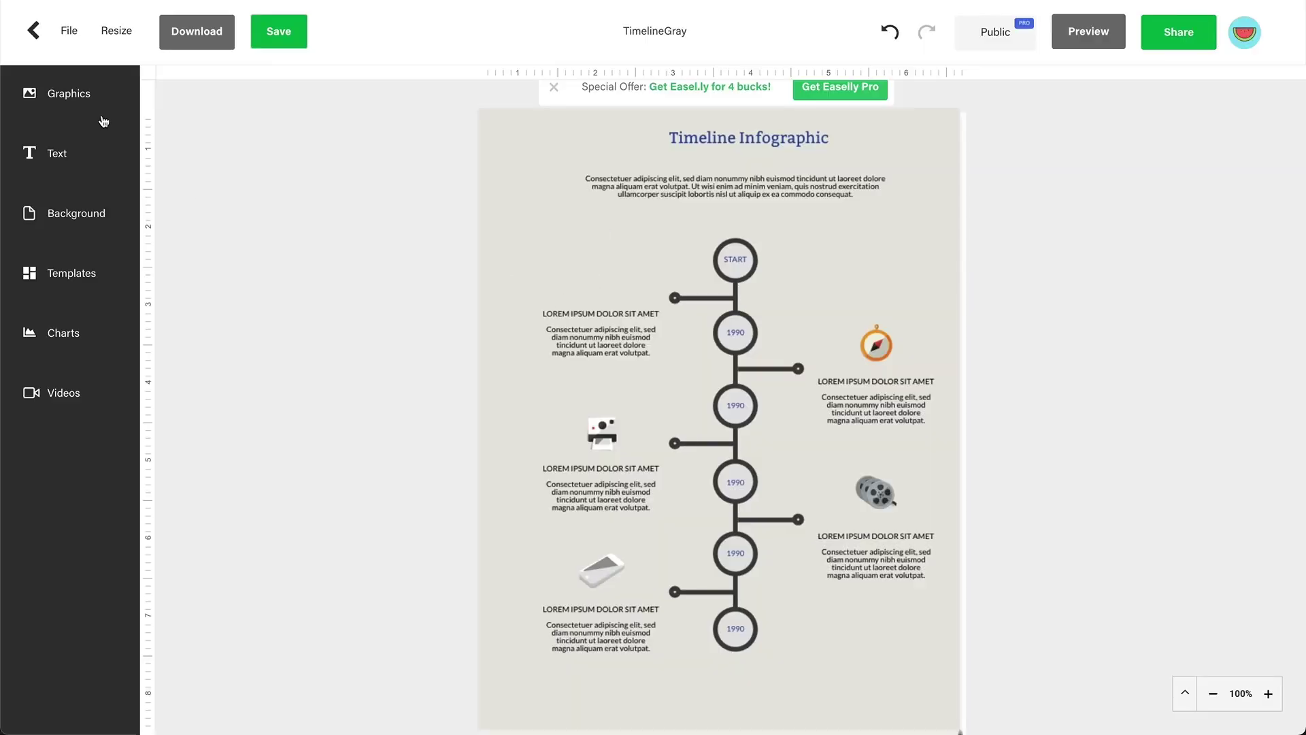
Add a standing couple graphic above the first timeline entry and shrink it
{"action": "left_click", "coordinate": [100, 110]}
{"action": "left_click", "coordinate": [218, 198]}
{"action": "left_click_drag", "start_coordinate": [792, 302], "coordinate": [621, 269]}
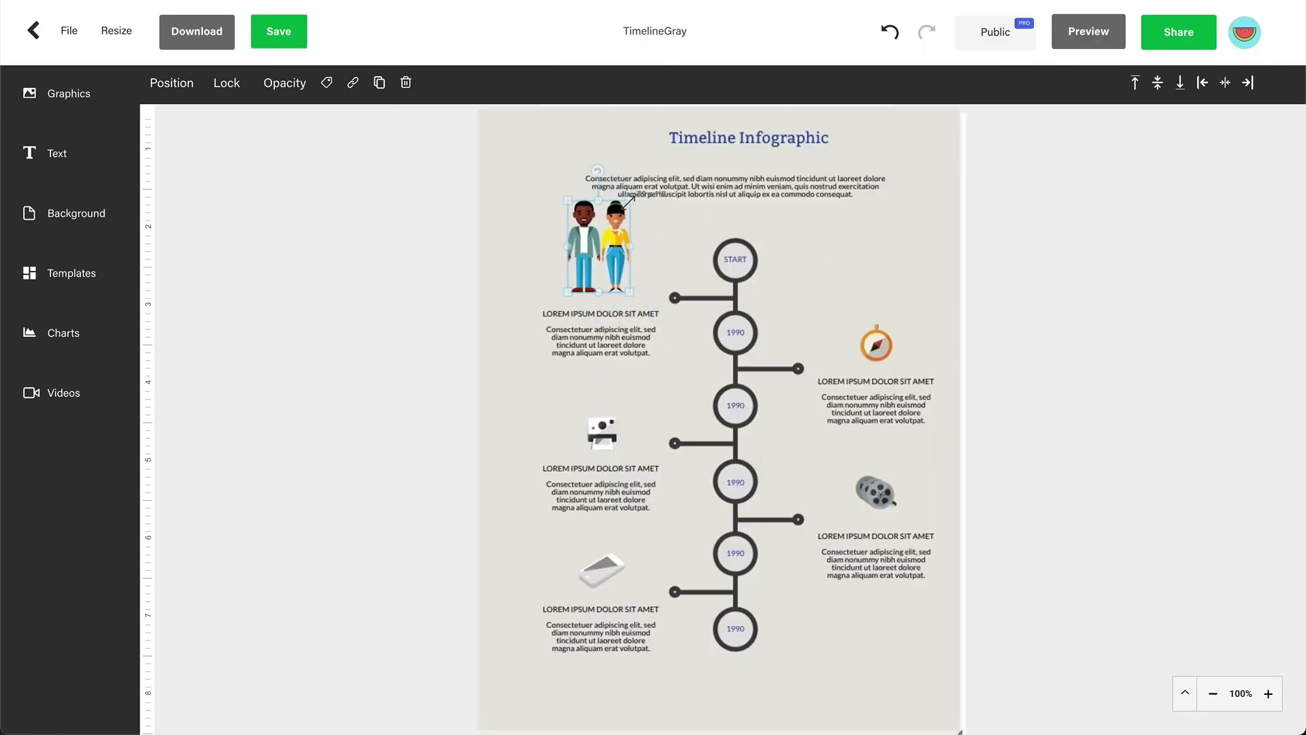
{"action": "left_click_drag", "start_coordinate": [626, 201], "coordinate": [619, 221]}
Replace the compass icon with a resized elderly couple graphic in the same spot
{"action": "left_click", "coordinate": [883, 348]}
{"action": "key", "text": "Delete"}
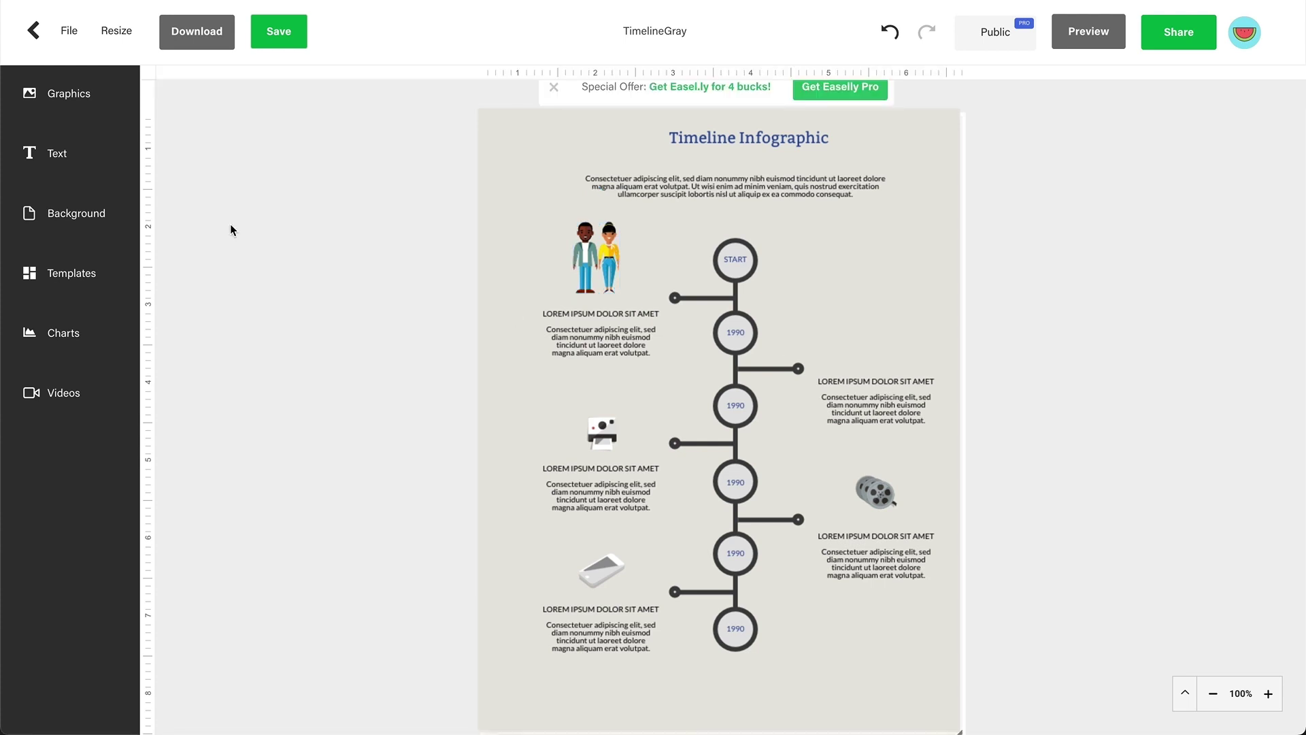
{"action": "left_click", "coordinate": [68, 93]}
{"action": "left_click", "coordinate": [217, 279]}
{"action": "left_click_drag", "start_coordinate": [803, 326], "coordinate": [887, 331]}
{"action": "left_click_drag", "start_coordinate": [910, 258], "coordinate": [924, 312]}
{"action": "left_click", "coordinate": [981, 344]}
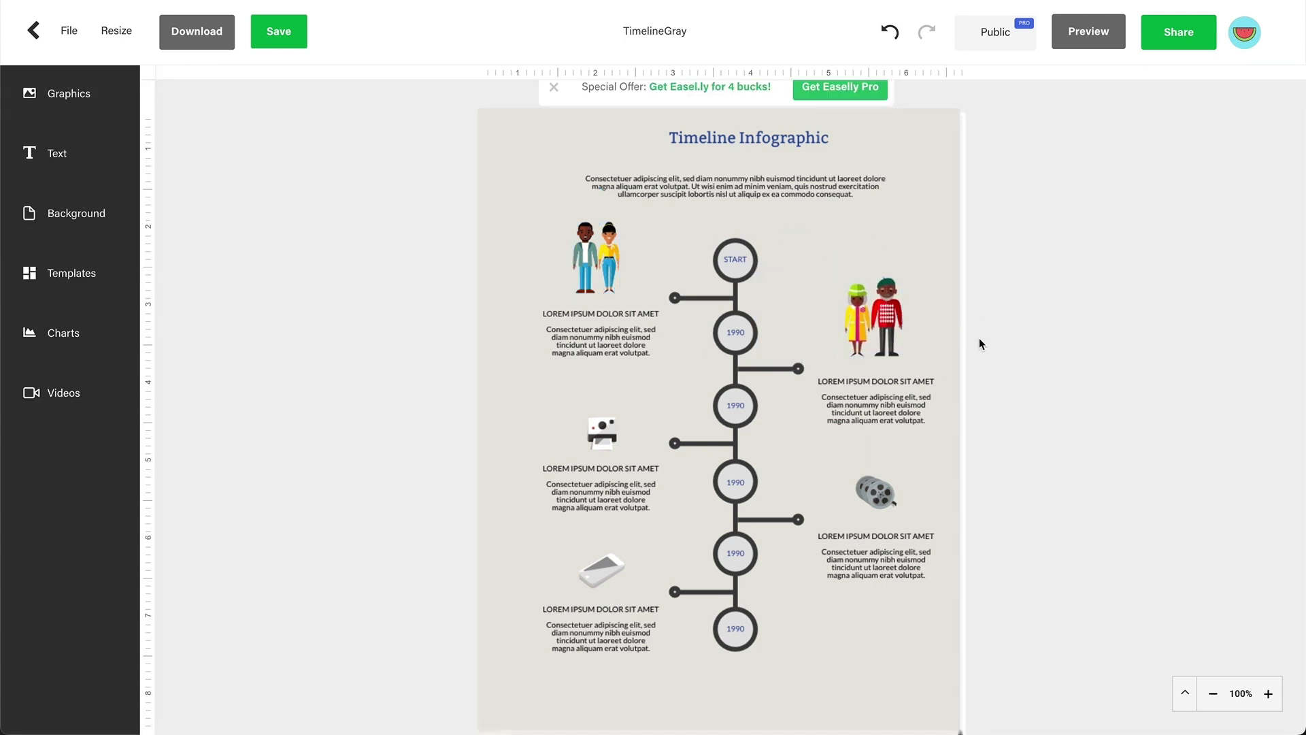
Set the Timeline Infographic title to Fredoka One, size 36, centred on one line
{"action": "left_click", "coordinate": [700, 138]}
{"action": "left_click", "coordinate": [210, 88]}
{"action": "left_click", "coordinate": [218, 333]}
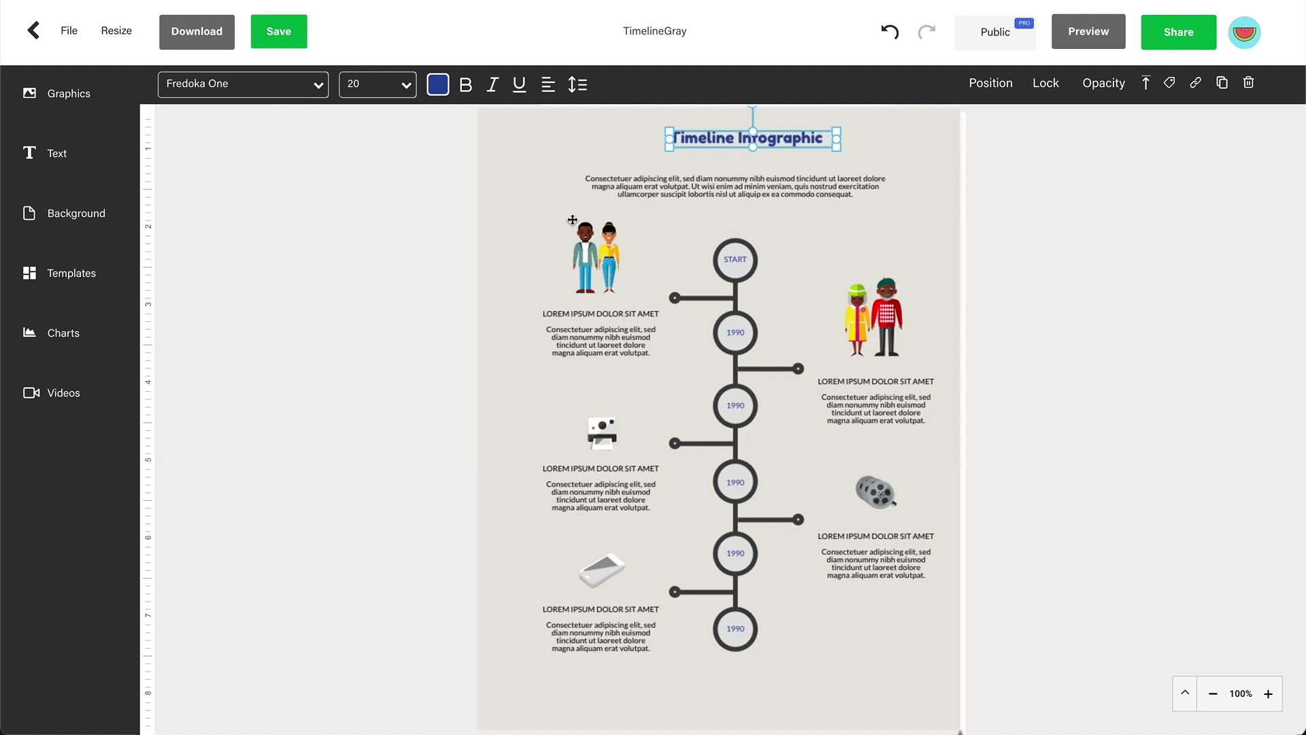
{"action": "left_click", "coordinate": [409, 90]}
{"action": "left_click", "coordinate": [363, 416]}
{"action": "left_click_drag", "start_coordinate": [900, 138], "coordinate": [929, 139]}
{"action": "left_click", "coordinate": [548, 84]}
{"action": "left_click", "coordinate": [586, 122]}
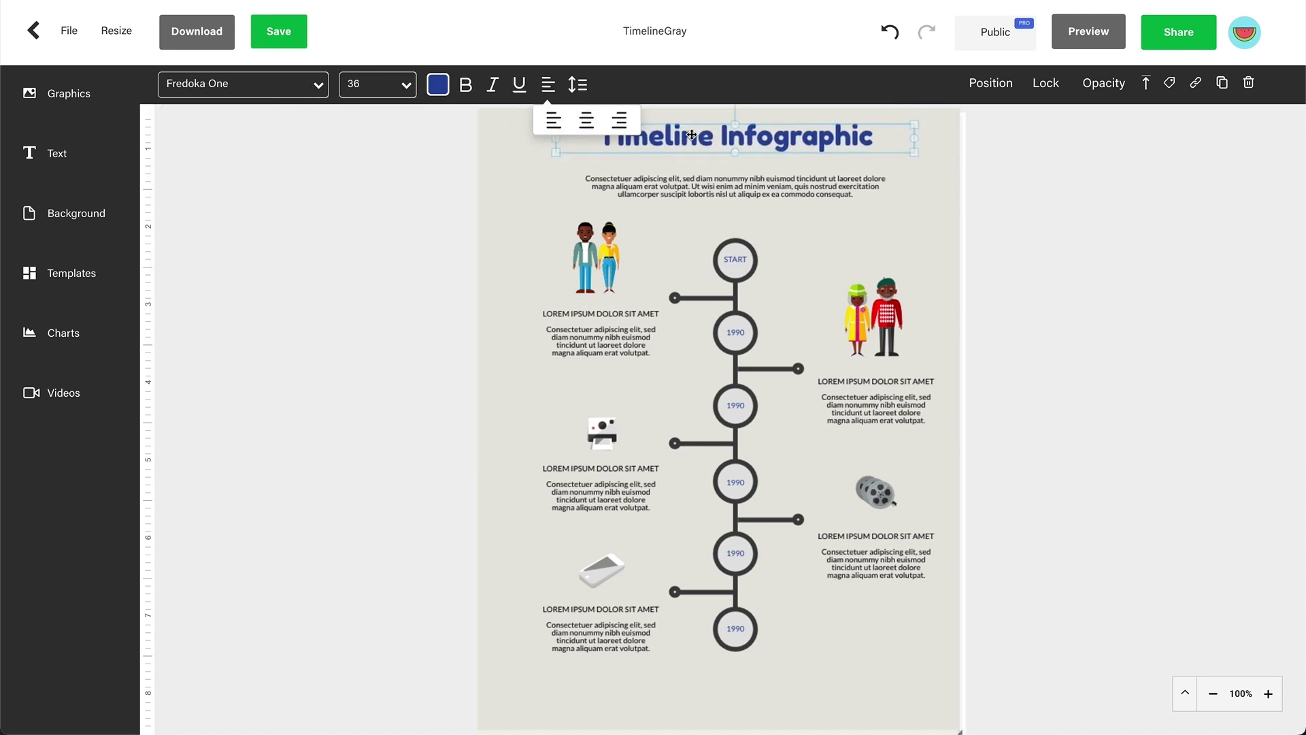
{"action": "left_click", "coordinate": [1024, 190]}
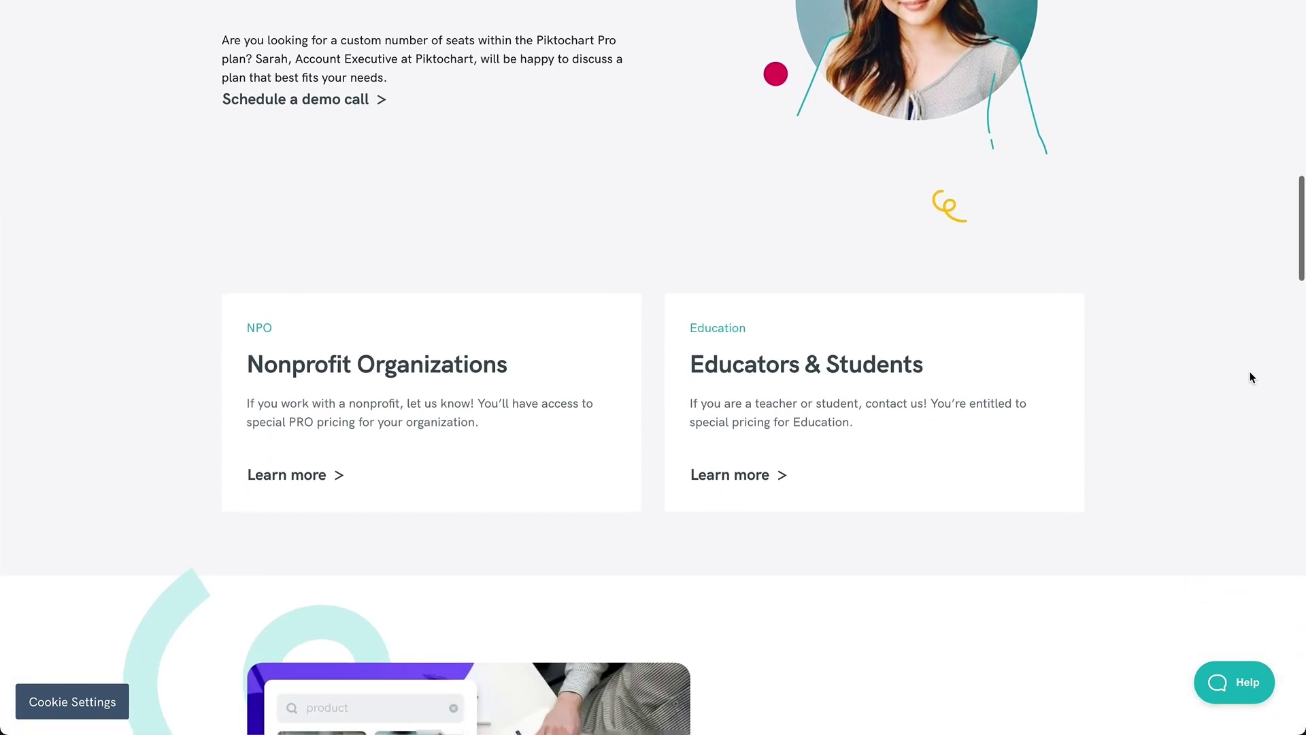
Scroll to Our templates and filter them to the Infographics category
{"action": "scroll", "coordinate": [1250, 377], "scroll_direction": "down", "scroll_amount": 8}
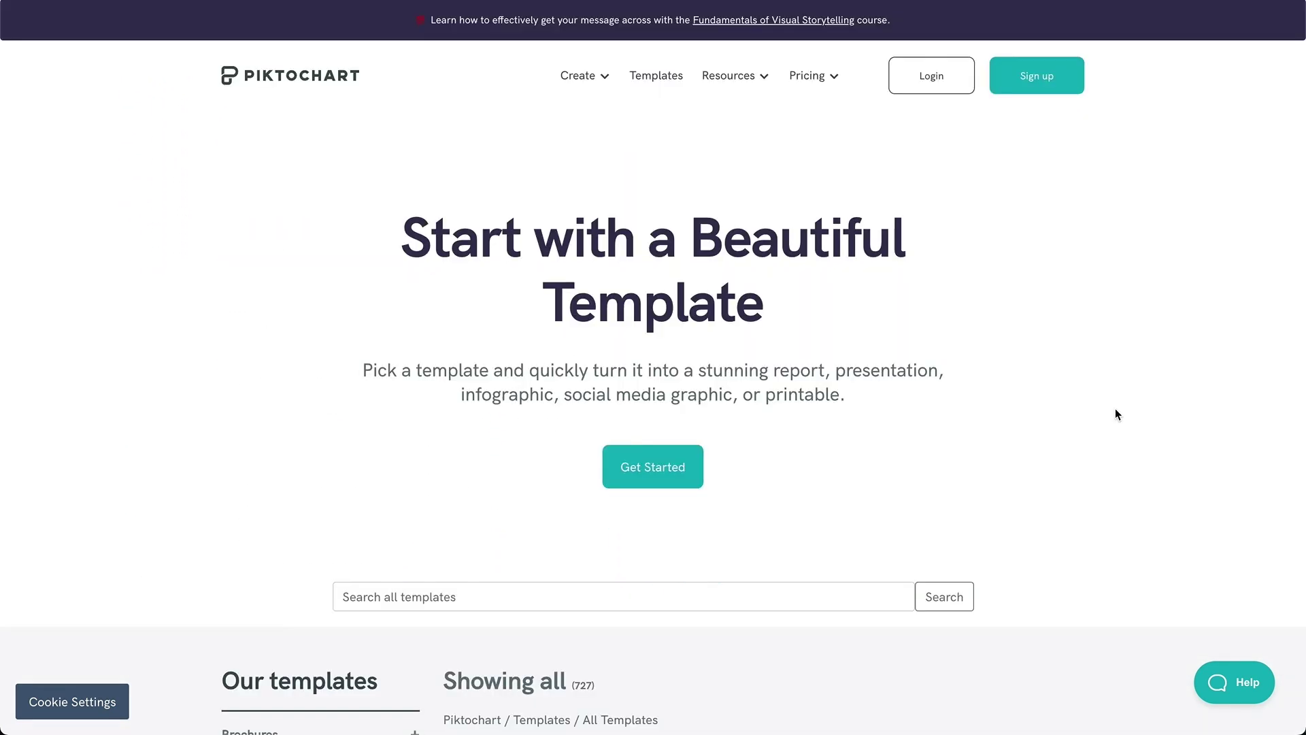
{"action": "scroll", "coordinate": [1115, 411], "scroll_direction": "down", "scroll_amount": 12}
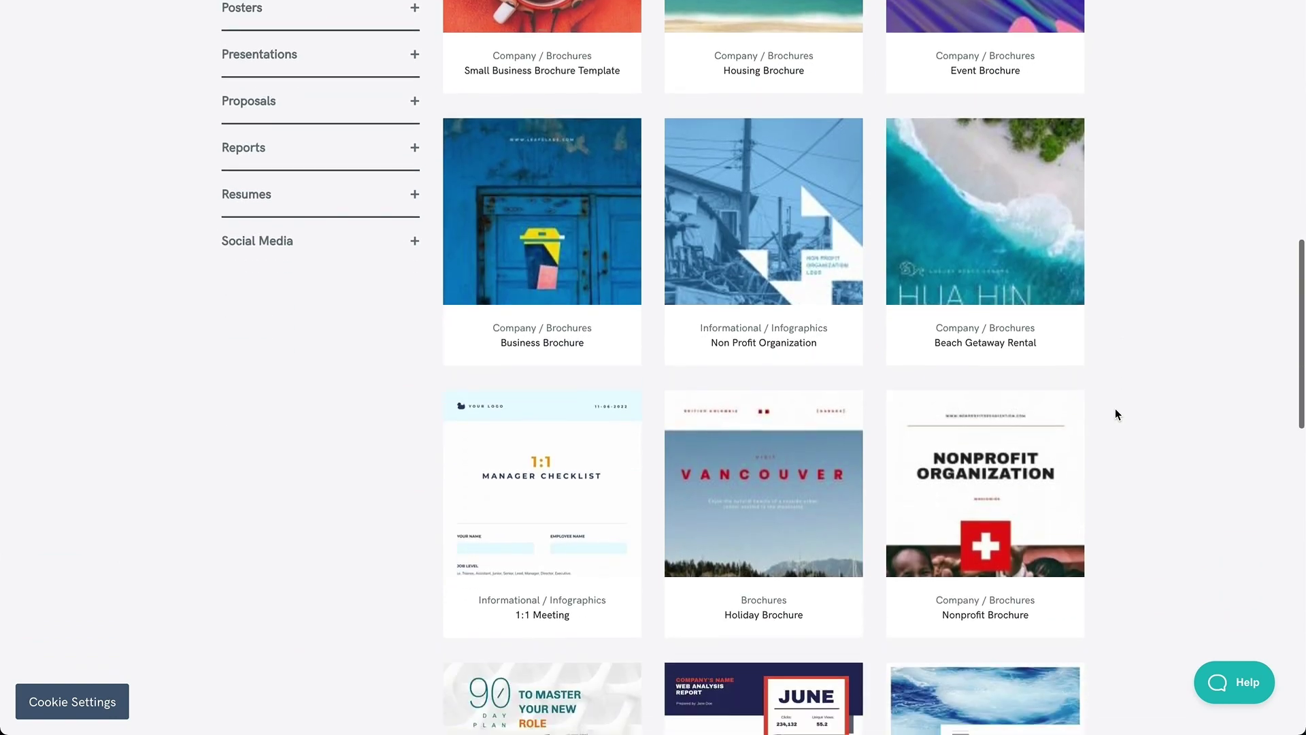
Go to page 2 of the Infographics templates
{"action": "scroll", "coordinate": [1115, 413], "scroll_direction": "down", "scroll_amount": 4}
{"action": "scroll", "coordinate": [1116, 414], "scroll_direction": "up", "scroll_amount": 8}
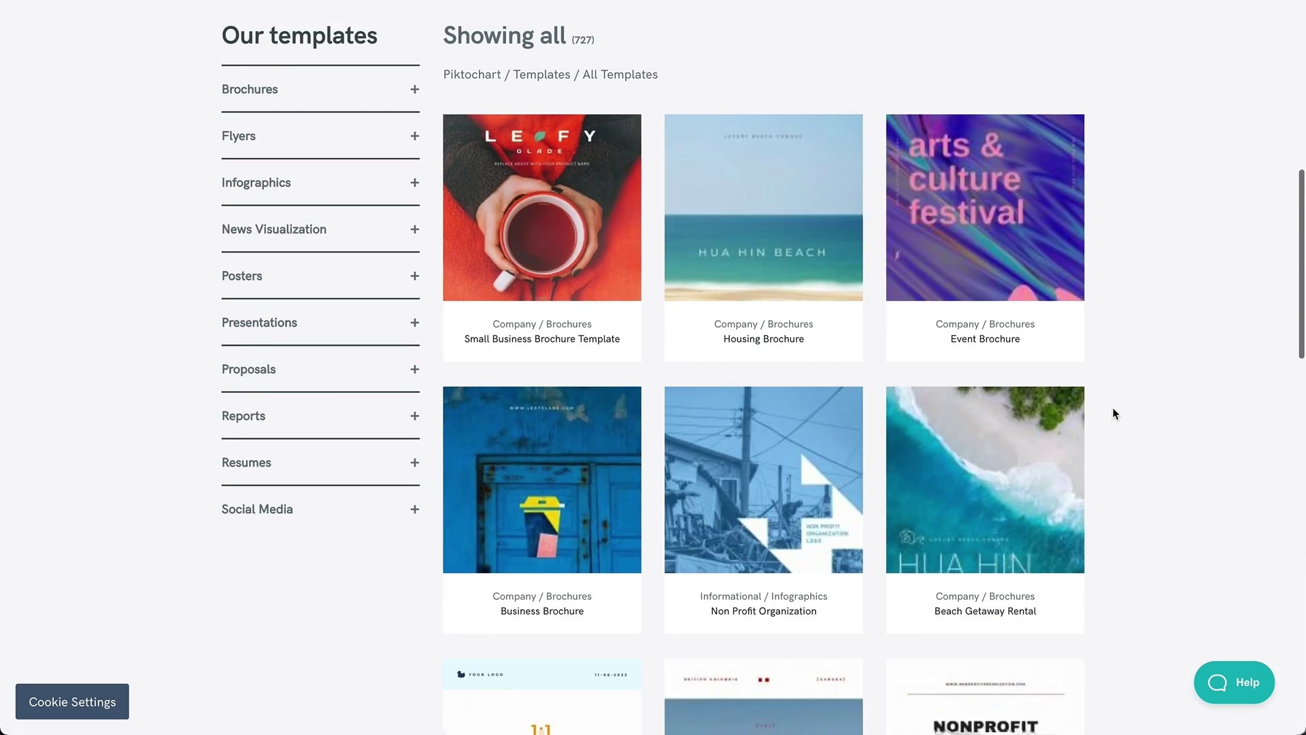
{"action": "left_click", "coordinate": [306, 194]}
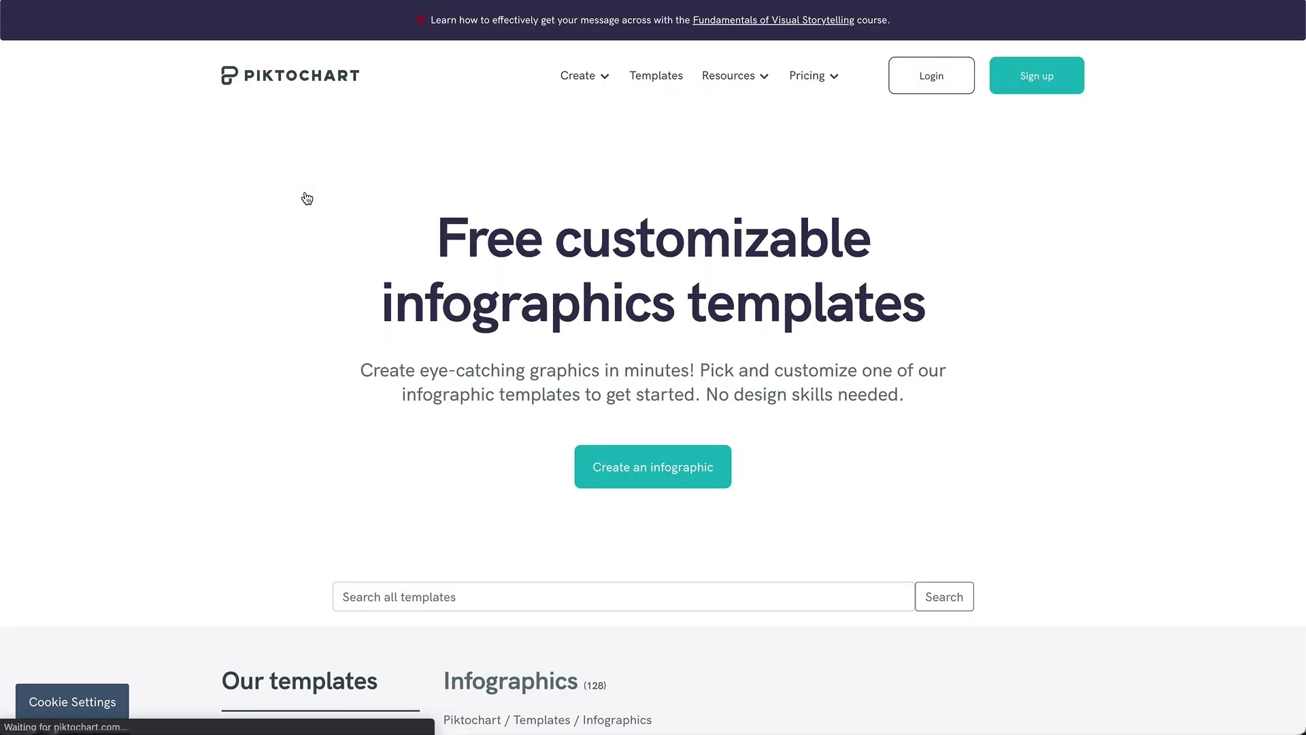
{"action": "scroll", "coordinate": [1185, 438], "scroll_direction": "down", "scroll_amount": 5}
{"action": "scroll", "coordinate": [1184, 438], "scroll_direction": "down", "scroll_amount": 18}
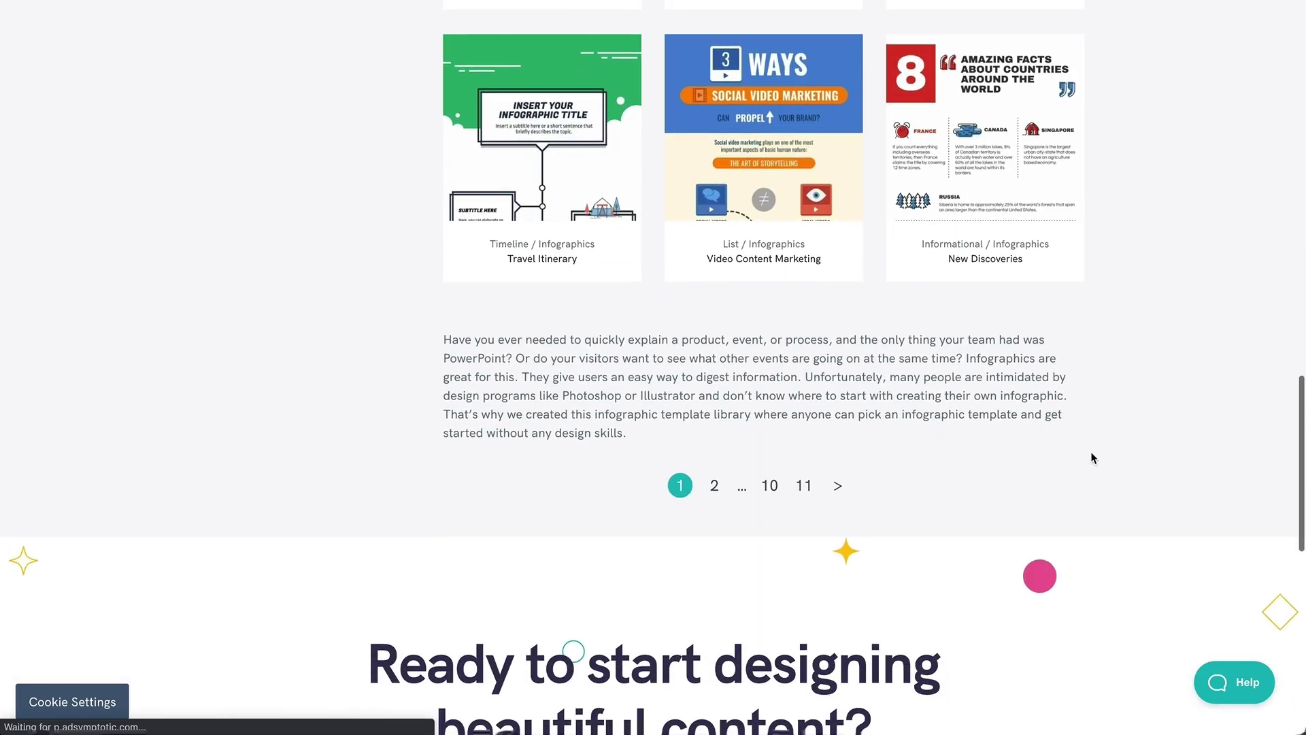
{"action": "left_click", "coordinate": [714, 486]}
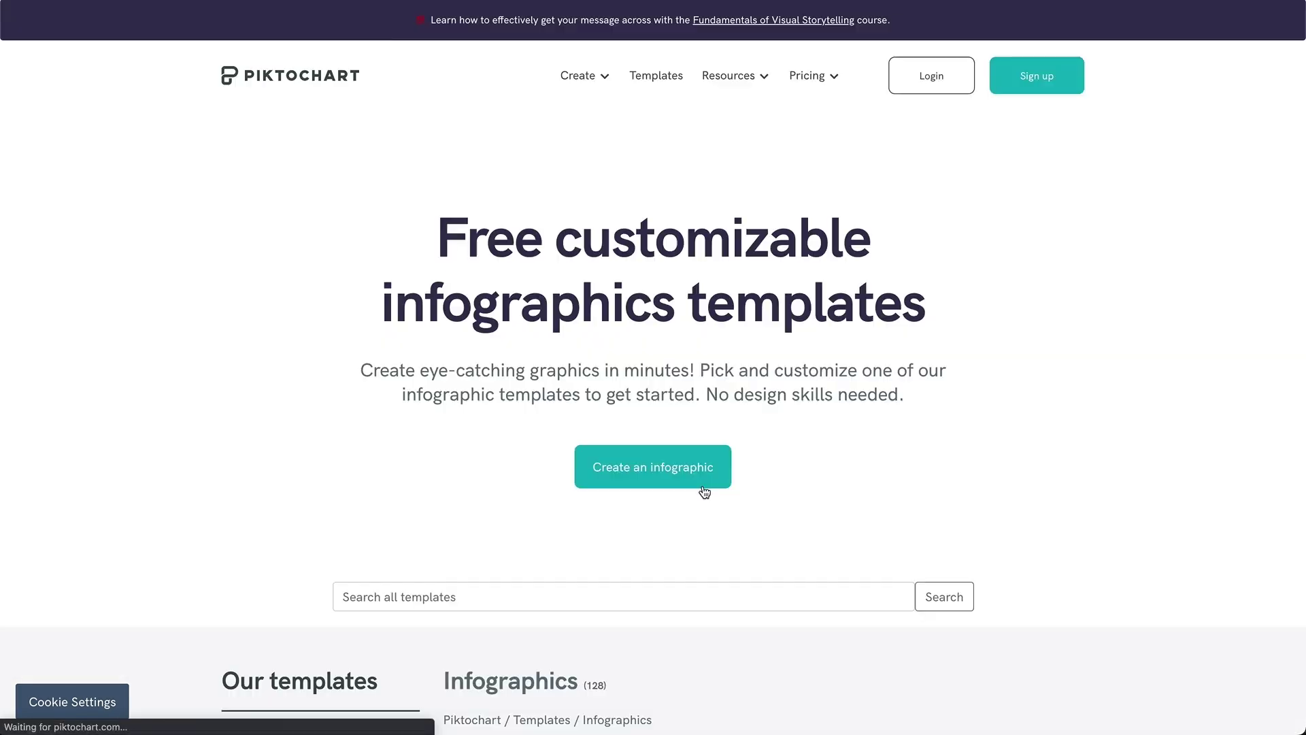
{"action": "scroll", "coordinate": [1109, 514], "scroll_direction": "down", "scroll_amount": 5}
{"action": "scroll", "coordinate": [1110, 514], "scroll_direction": "down", "scroll_amount": 20}
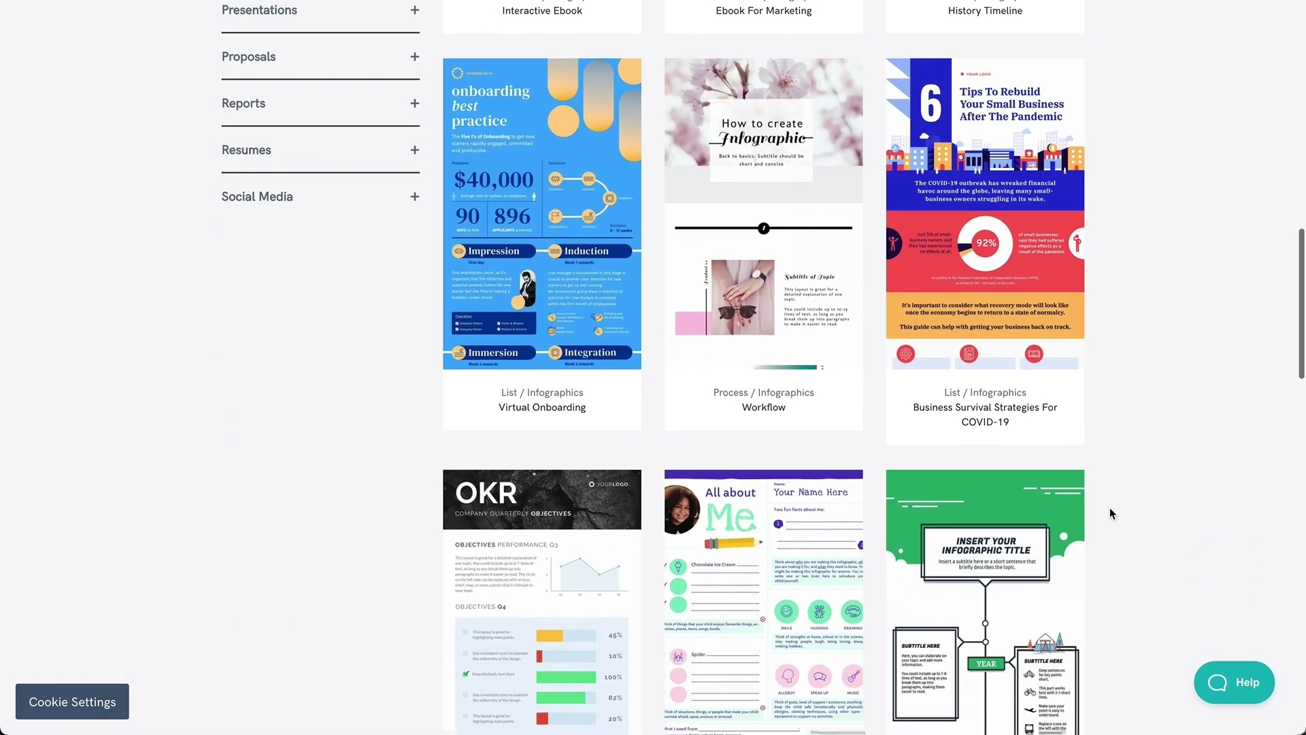